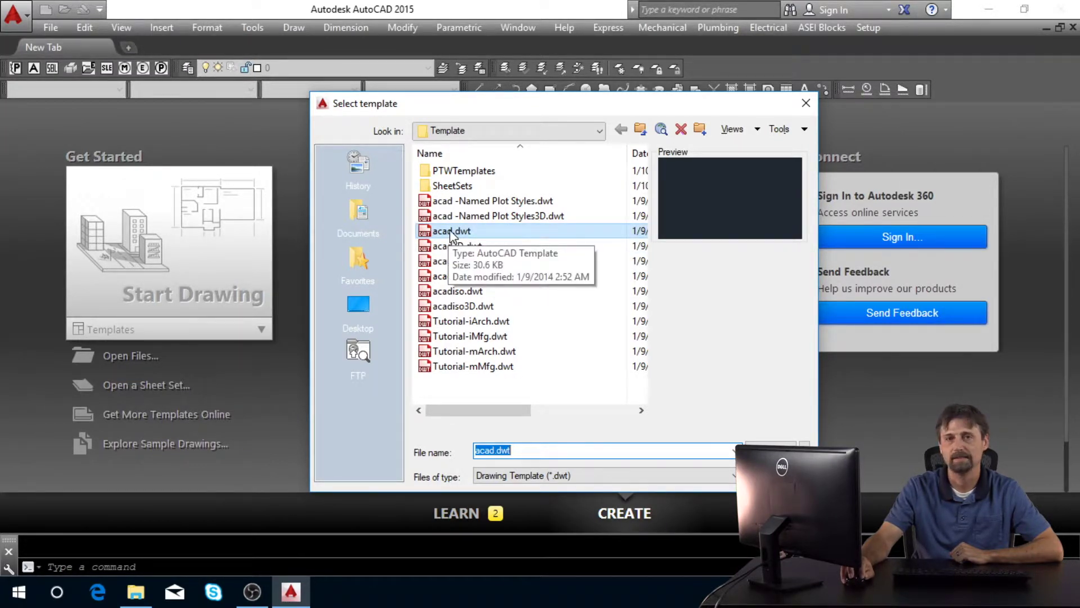
- Create a new drawing from the acad.dwt template and check its layer list
double_click(452, 231)
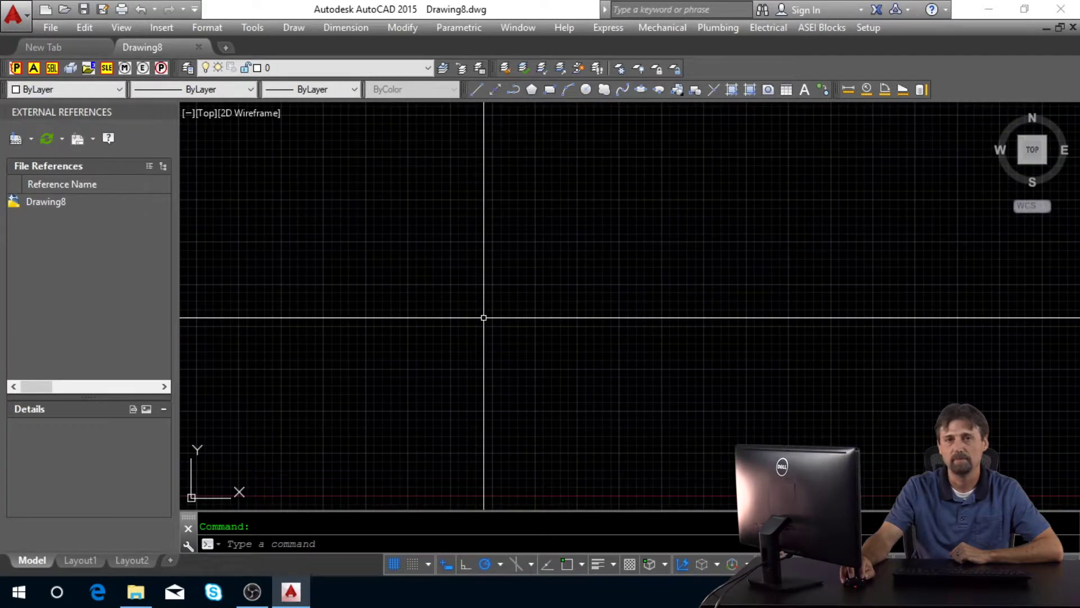
left_click(428, 66)
left_click(459, 209)
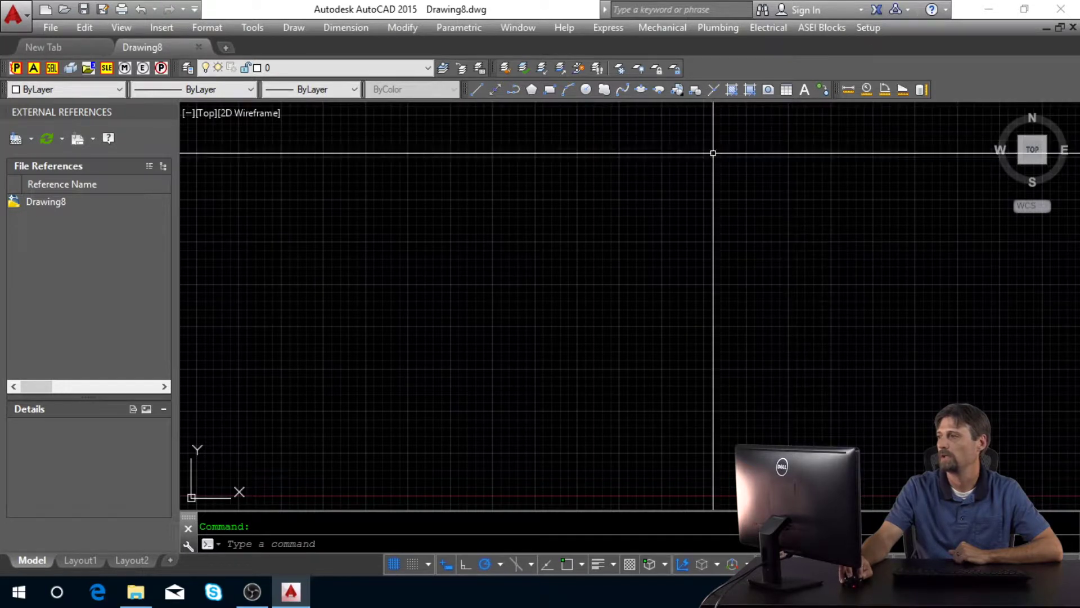
- Load the custom linetypes into the new drawing with the Load Ltype's setup routine
left_click(866, 28)
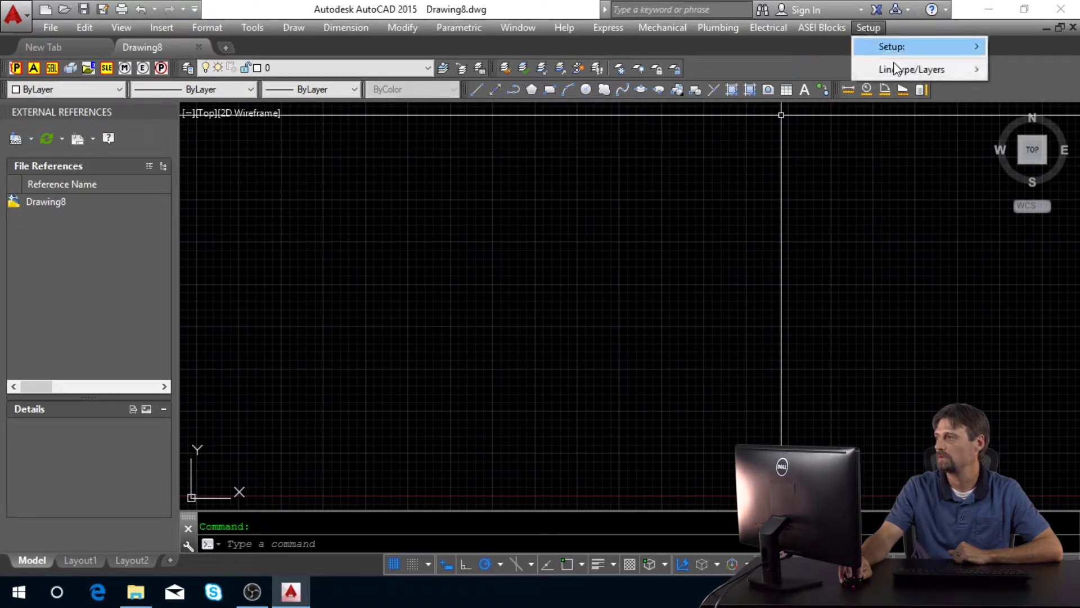
mouse_move(903, 70)
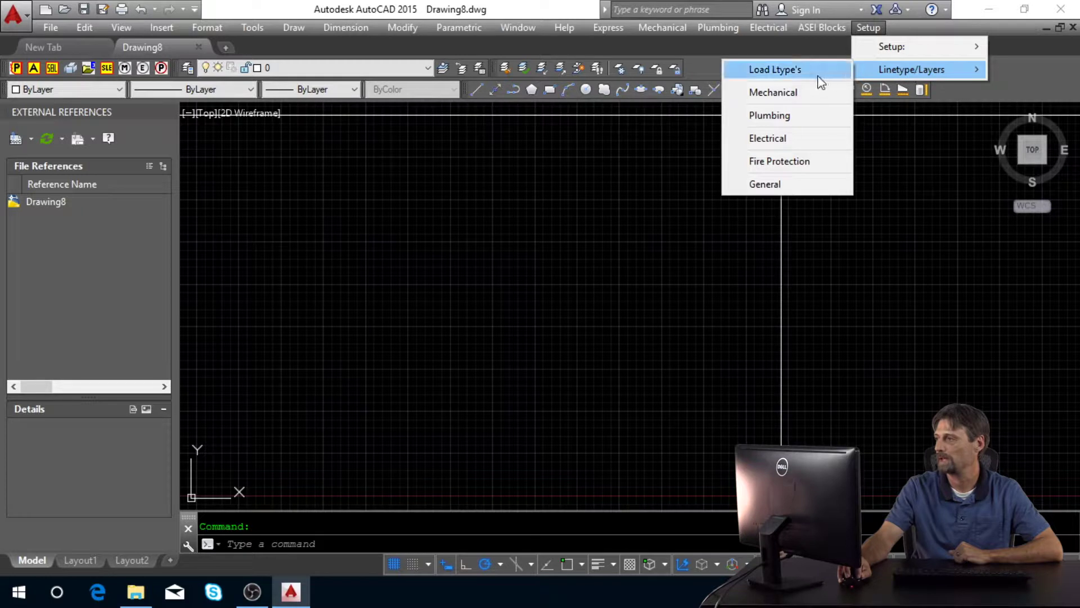
left_click(784, 72)
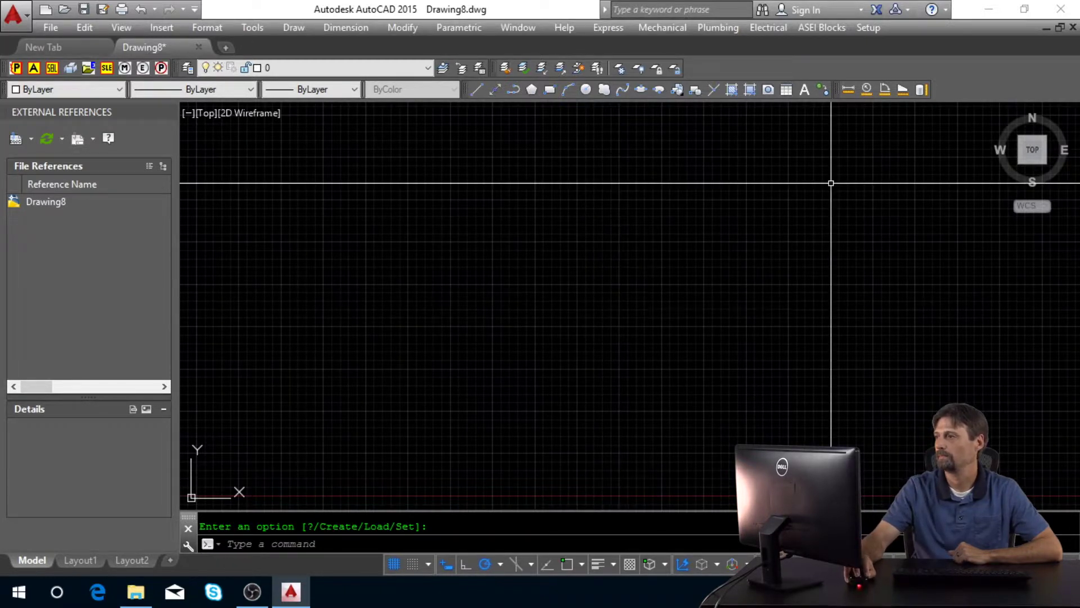
- Load the General layer set into the drawing with the linetype and layer setup routine
left_click(868, 29)
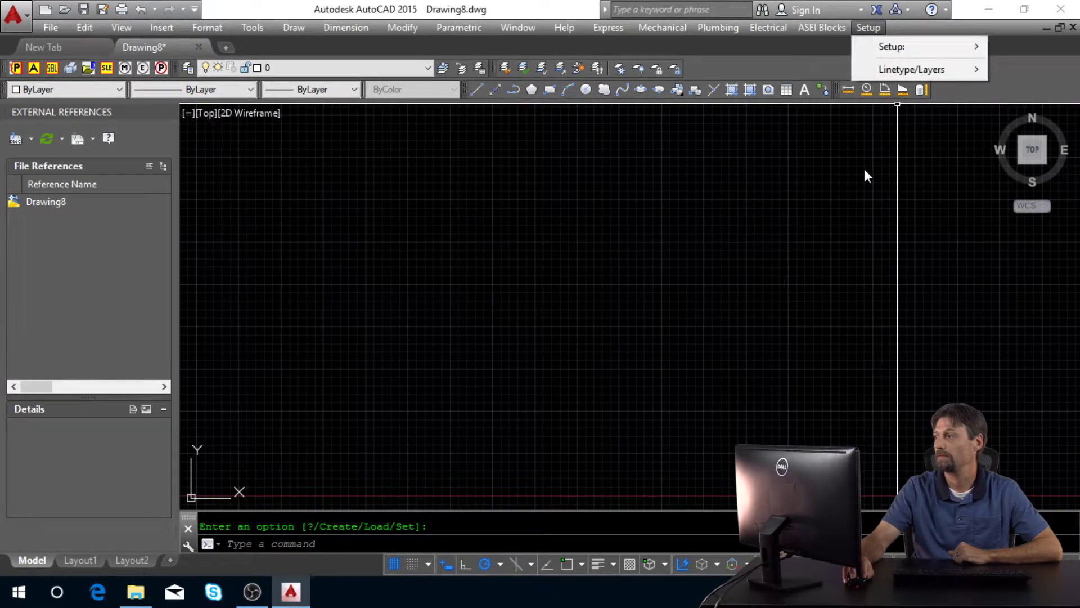
mouse_move(908, 71)
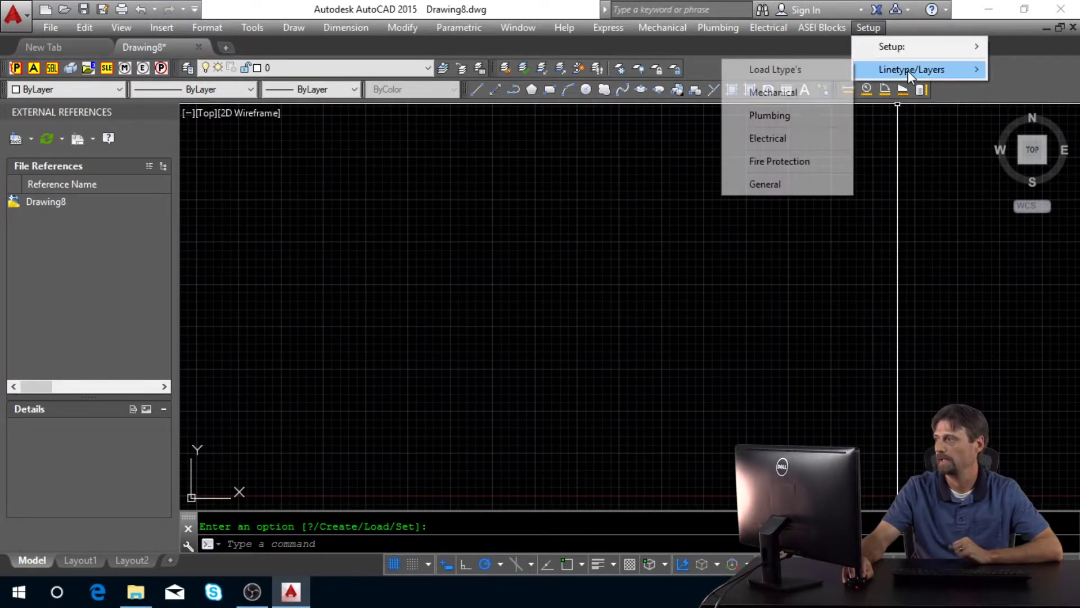
mouse_move(876, 46)
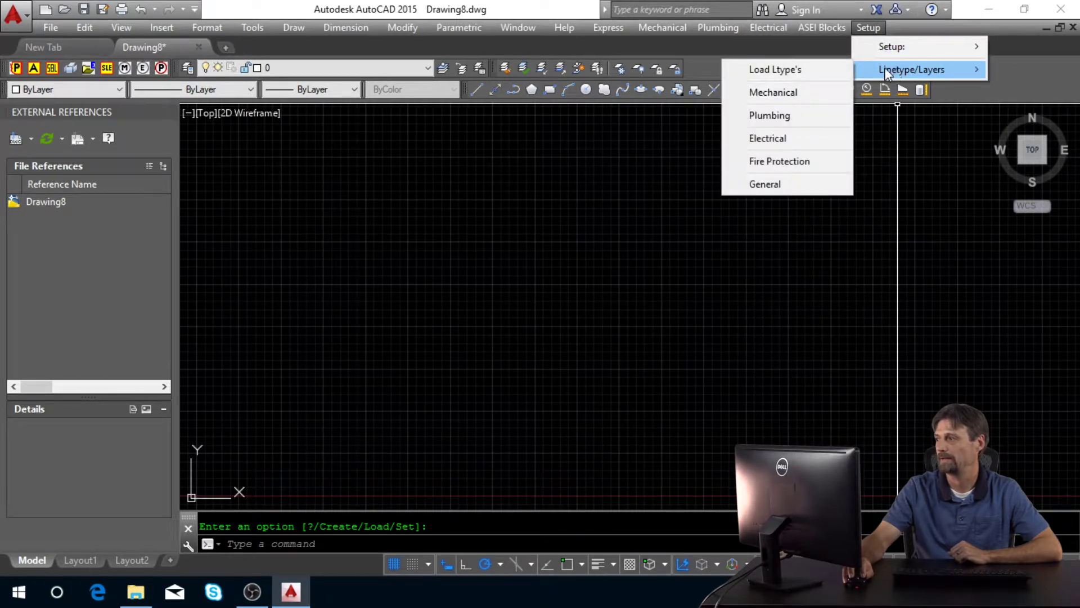
left_click(776, 185)
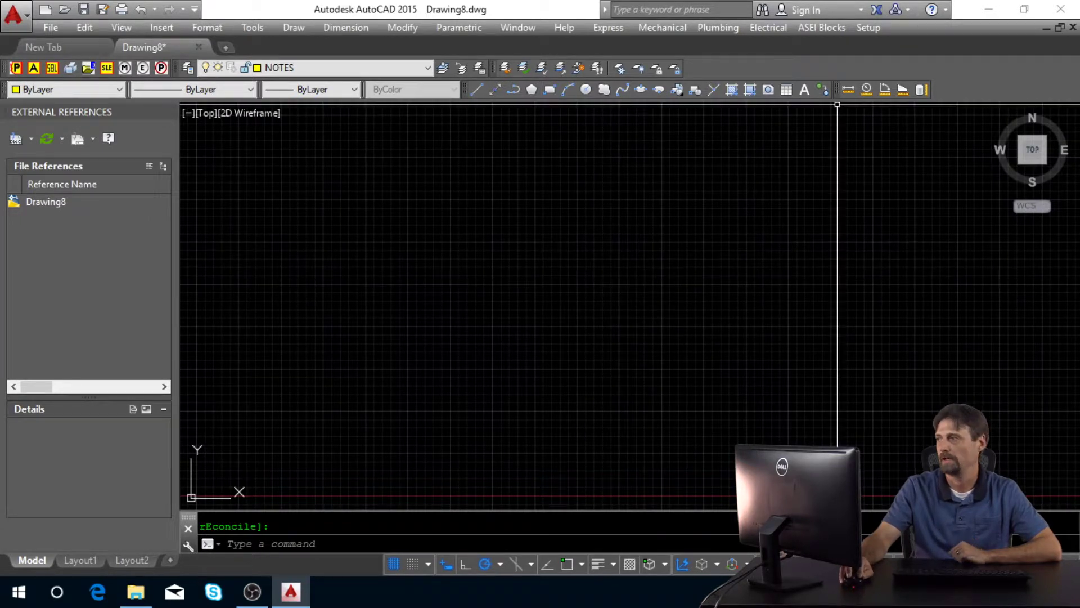
- Load the Mechanical layer set into the drawing with the linetype and layer setup routine
left_click(869, 27)
mouse_move(922, 68)
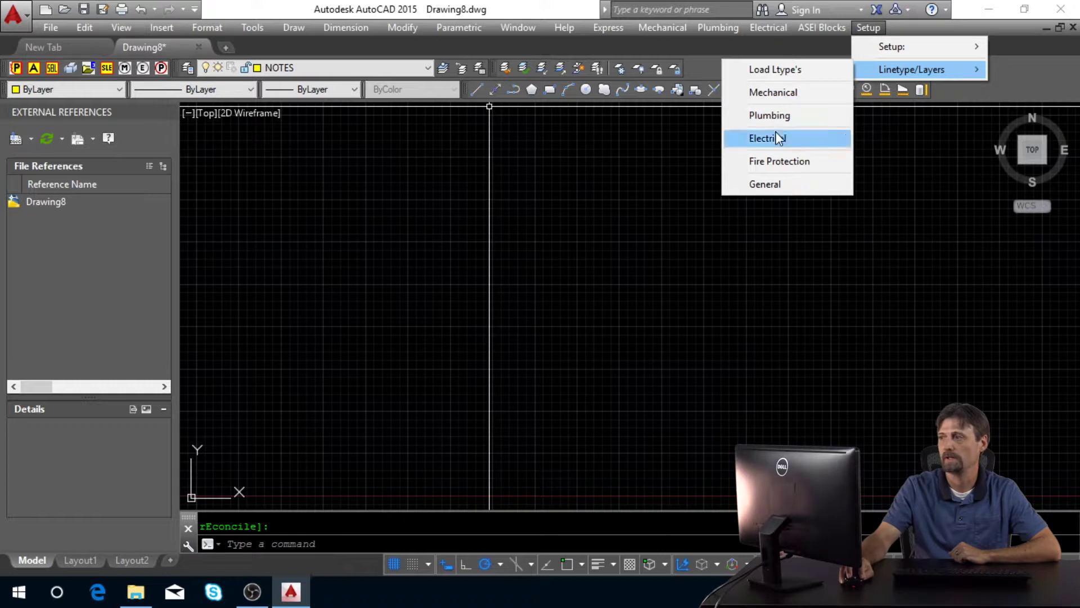
left_click(774, 93)
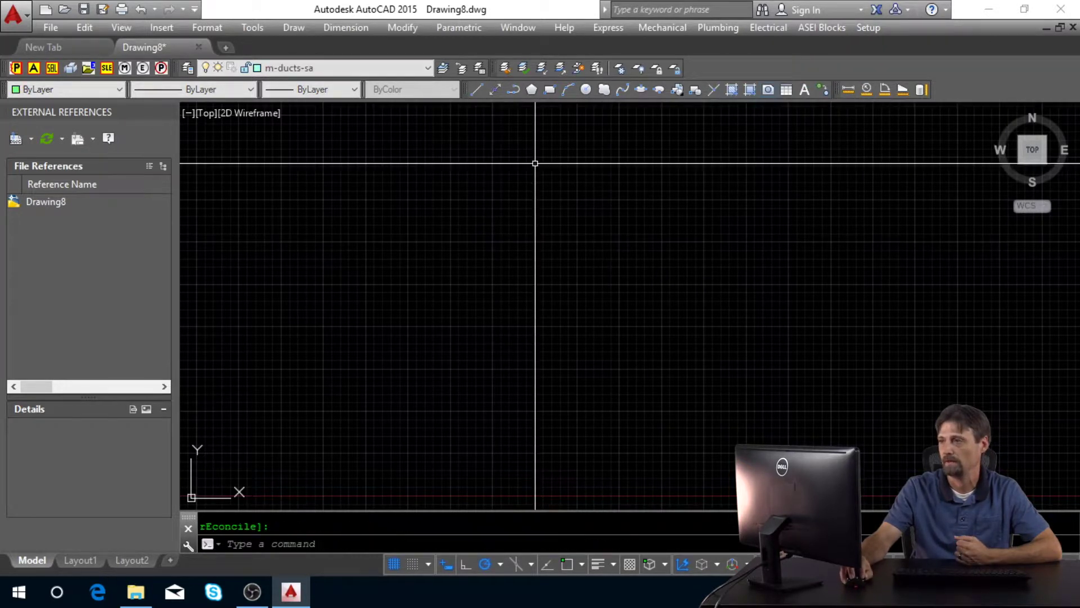
- Examine the full layer list for the loaded general and mechanical layers, keeping the current layer
left_click(427, 68)
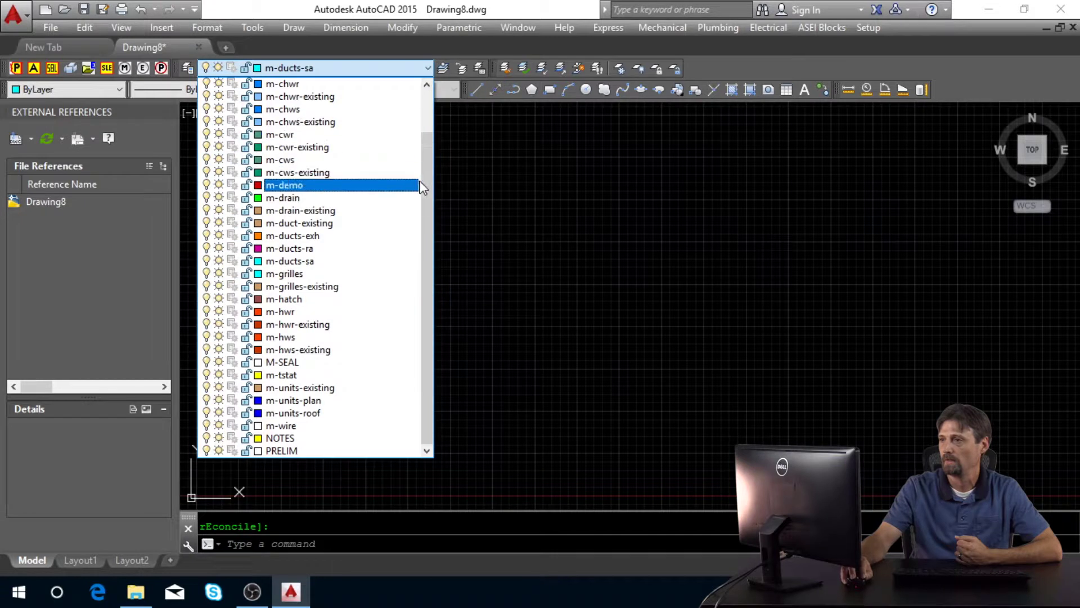
left_click_drag(427, 170, 430, 132)
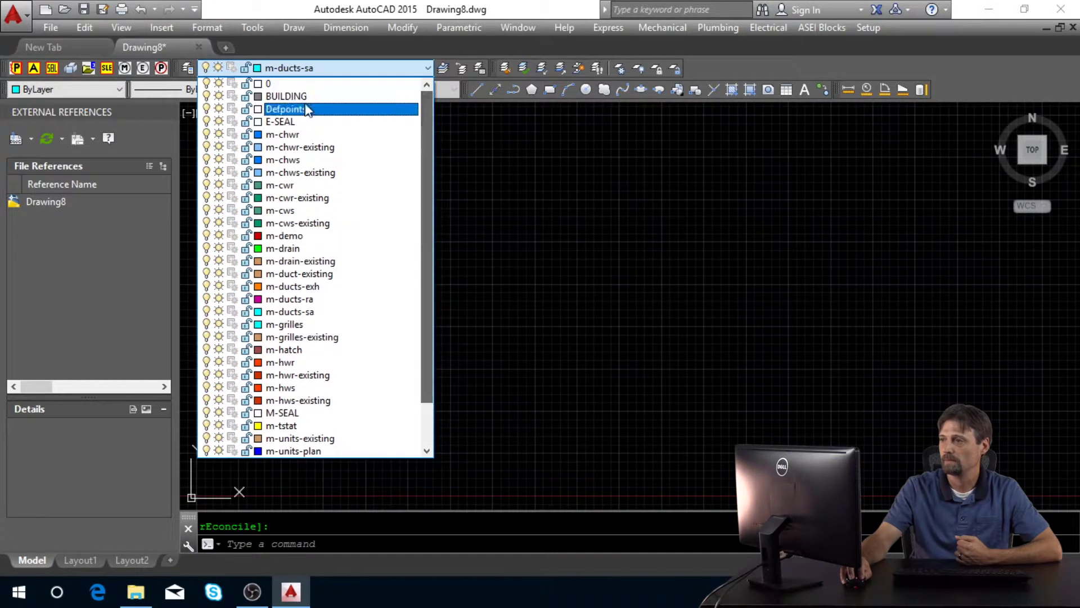
scroll(295, 145, "down", 1)
scroll(379, 176, "up", 1)
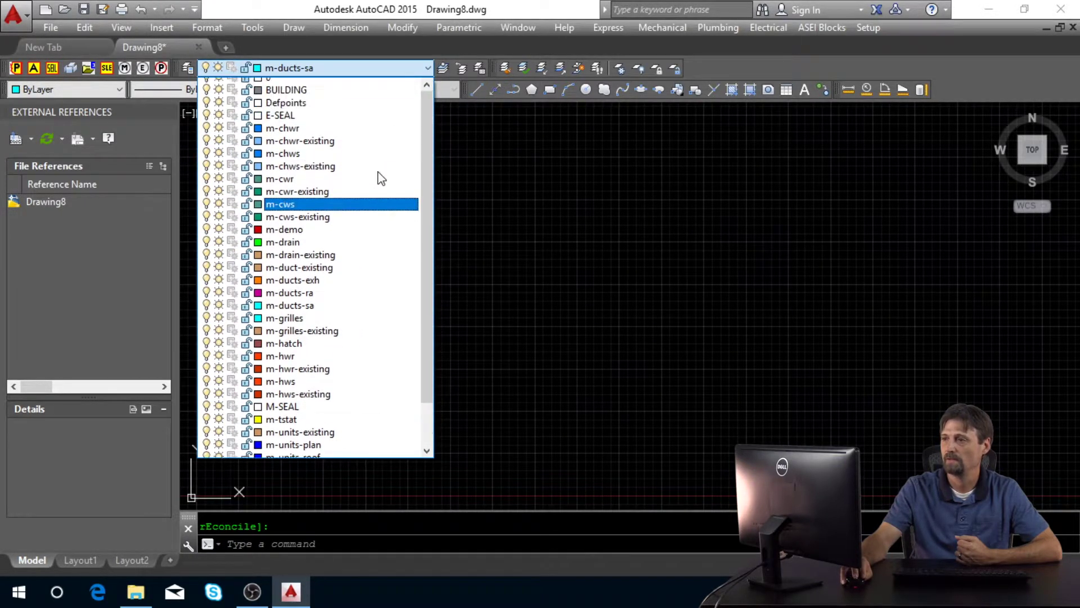
scroll(338, 121, "down", 1)
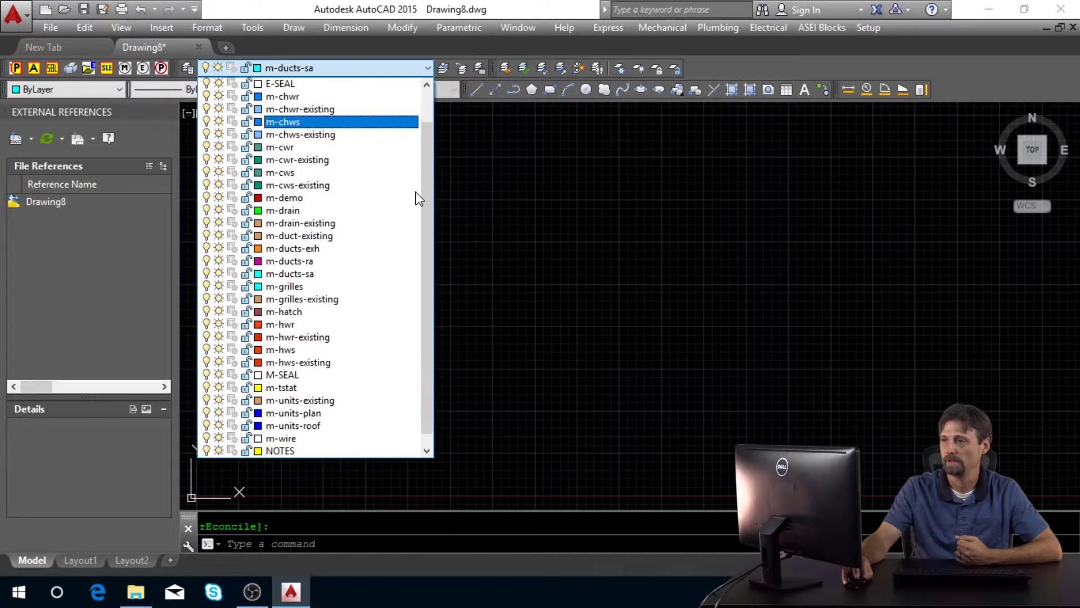
left_click_drag(427, 221, 403, 314)
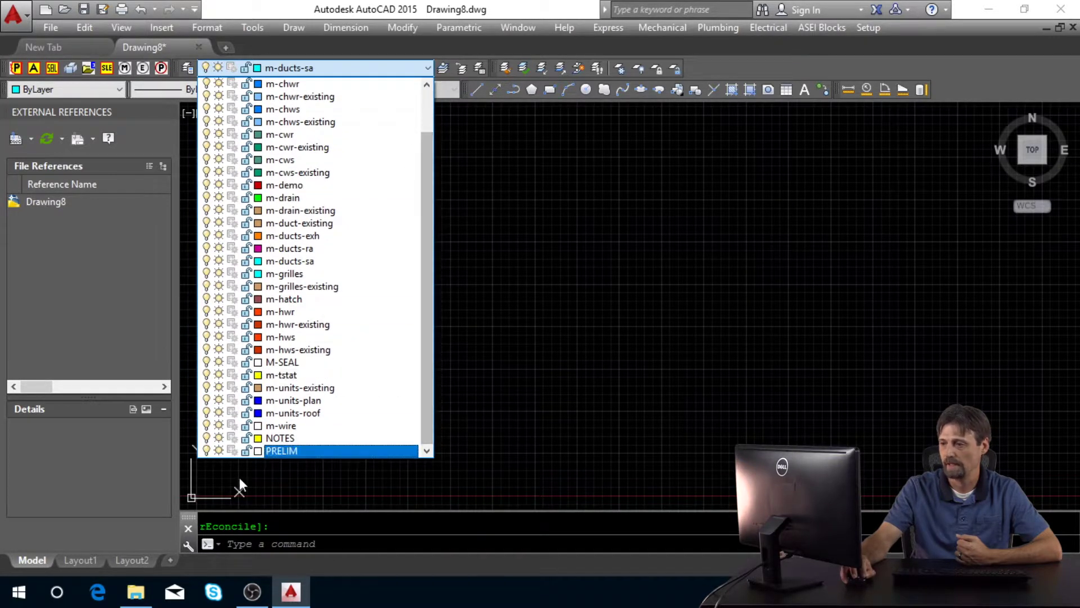
scroll(323, 169, "up", 1)
scroll(322, 169, "up", 1)
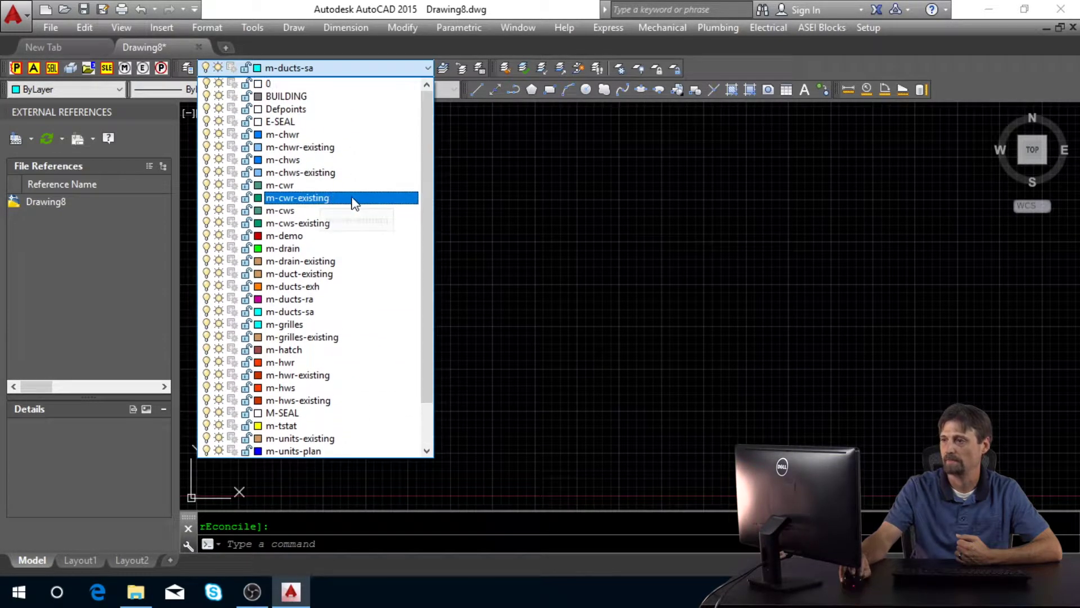
left_click(426, 66)
left_click(666, 329)
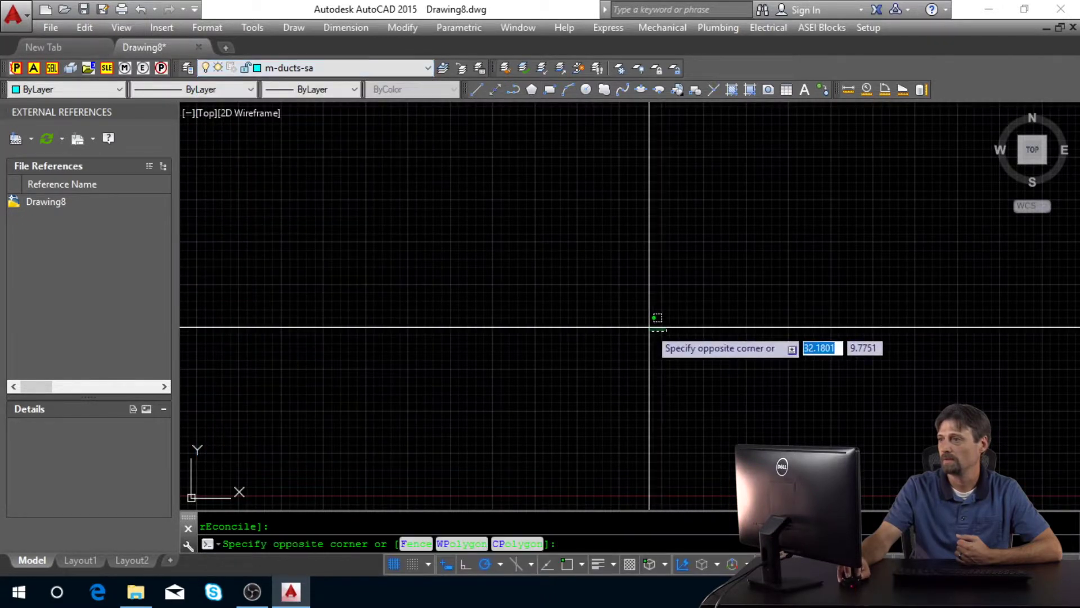
left_click(572, 236)
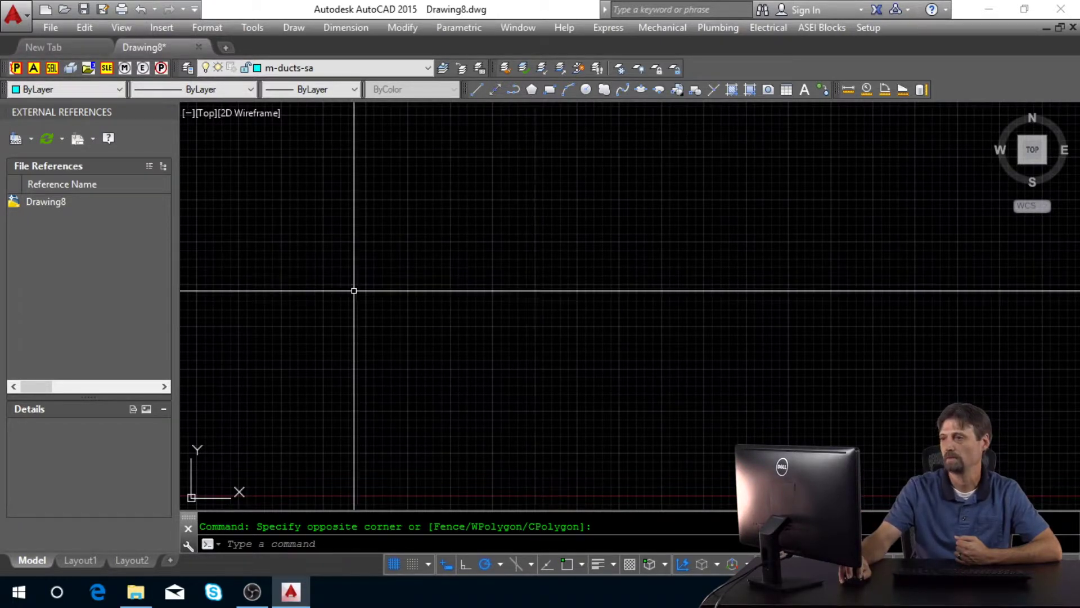
- Close the External References palette and bring it back with the XREF command
scroll(354, 300, "down", 5)
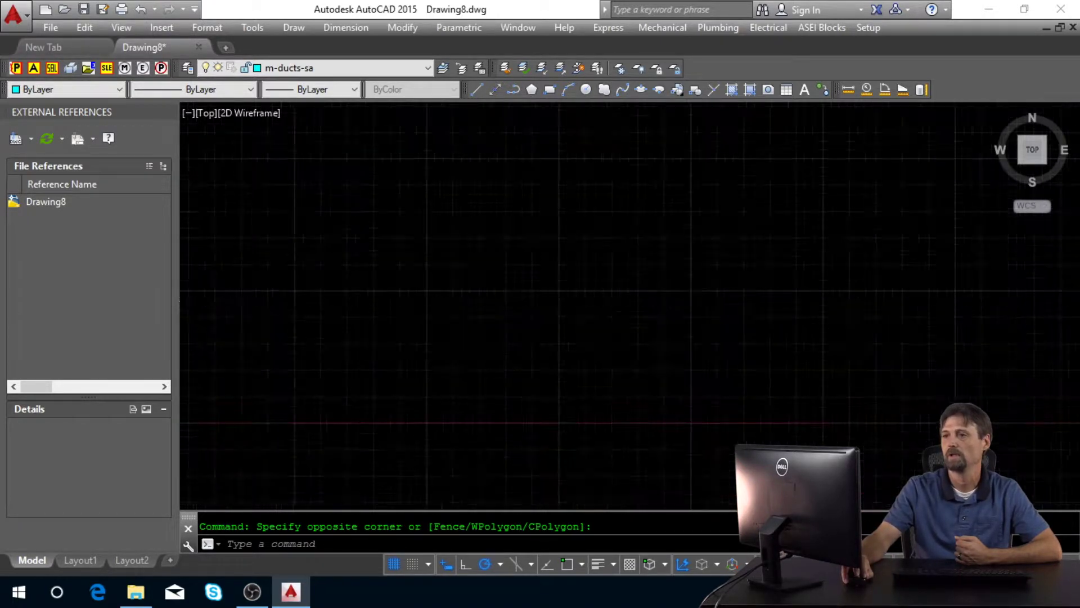
middle_click(568, 255)
middle_click(569, 255)
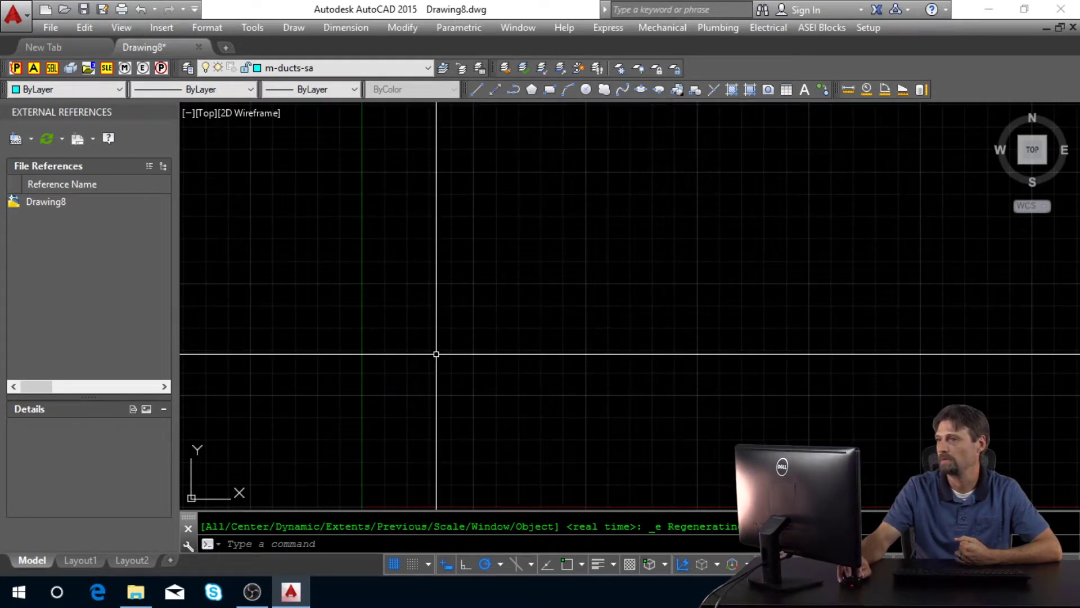
left_click(167, 110)
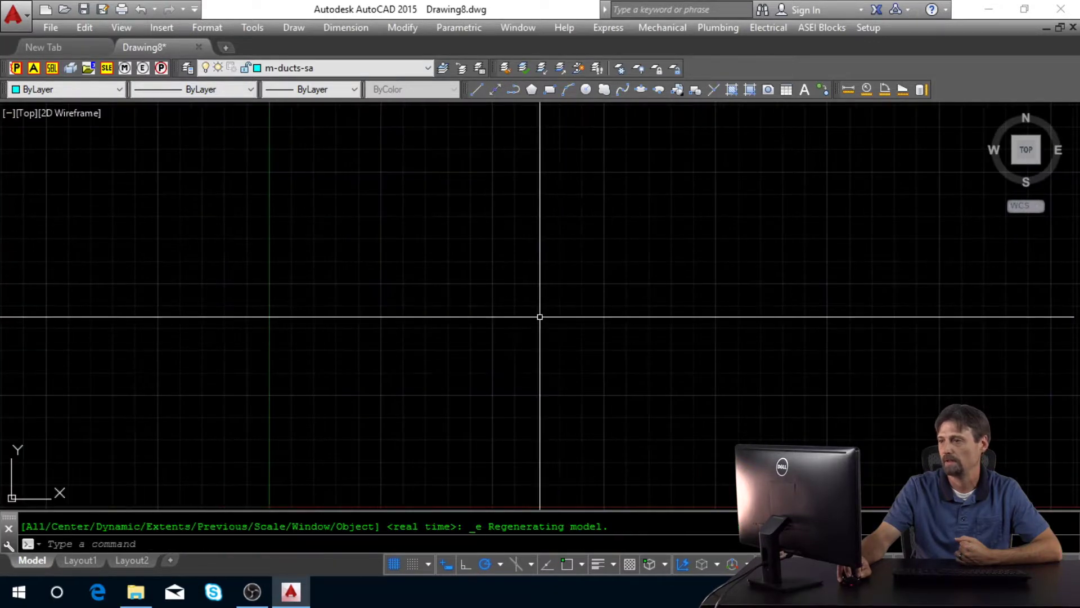
type("XR")
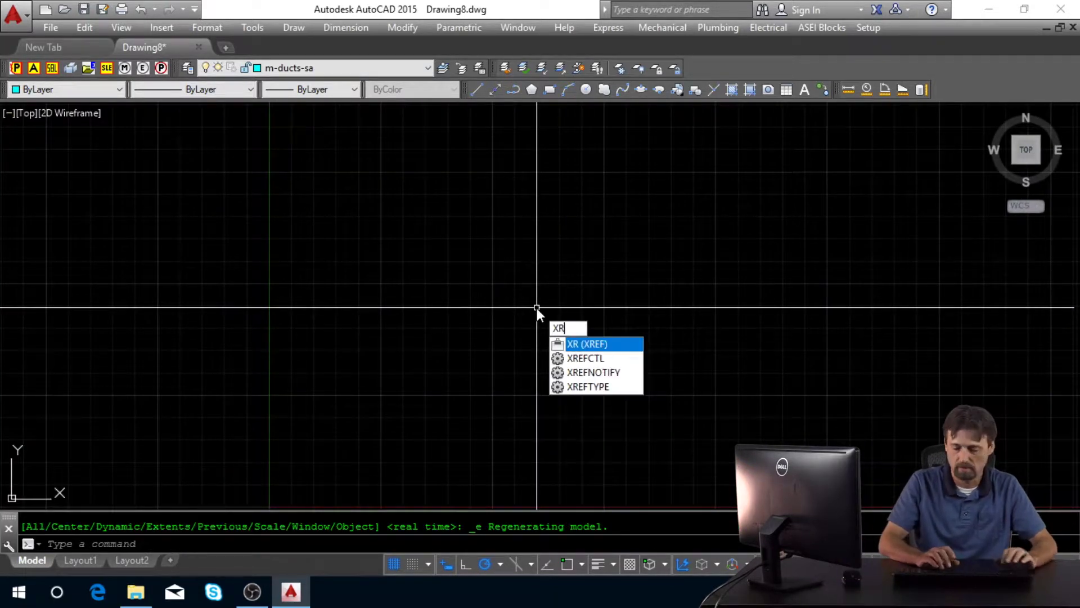
key("Return")
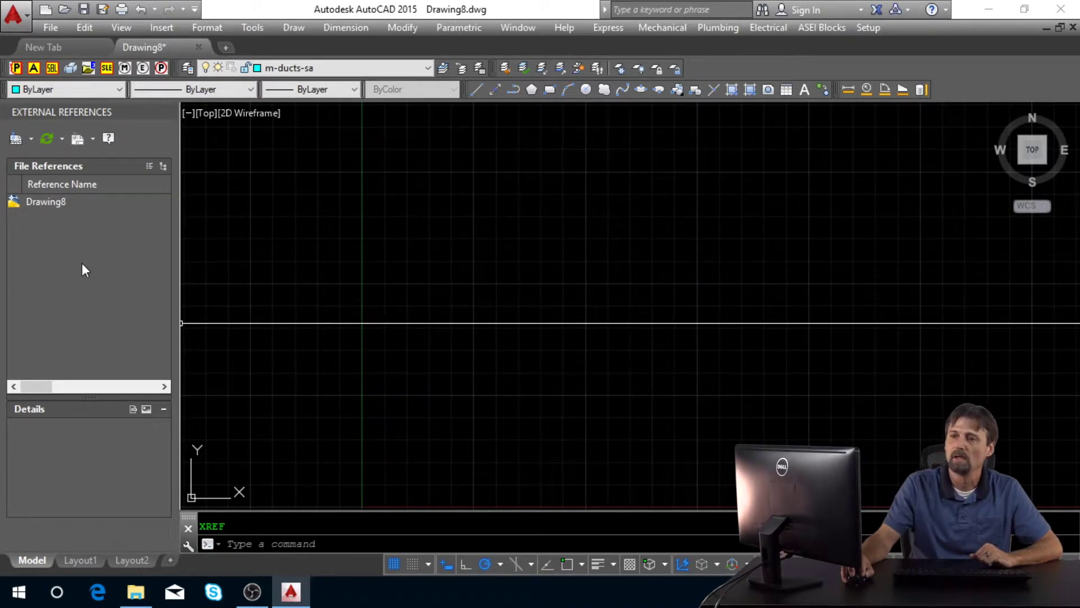
- Start attaching a DWG reference and browse to the XREF folder in 2018, 18XXXX - Training on the Projects (G:) drive
right_click(66, 244)
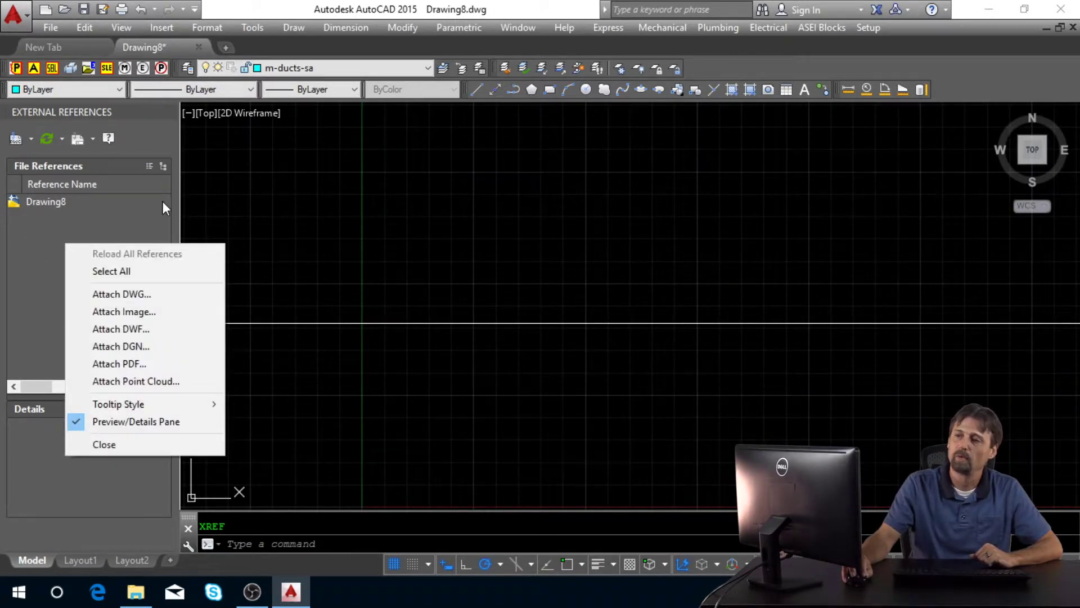
left_click(114, 295)
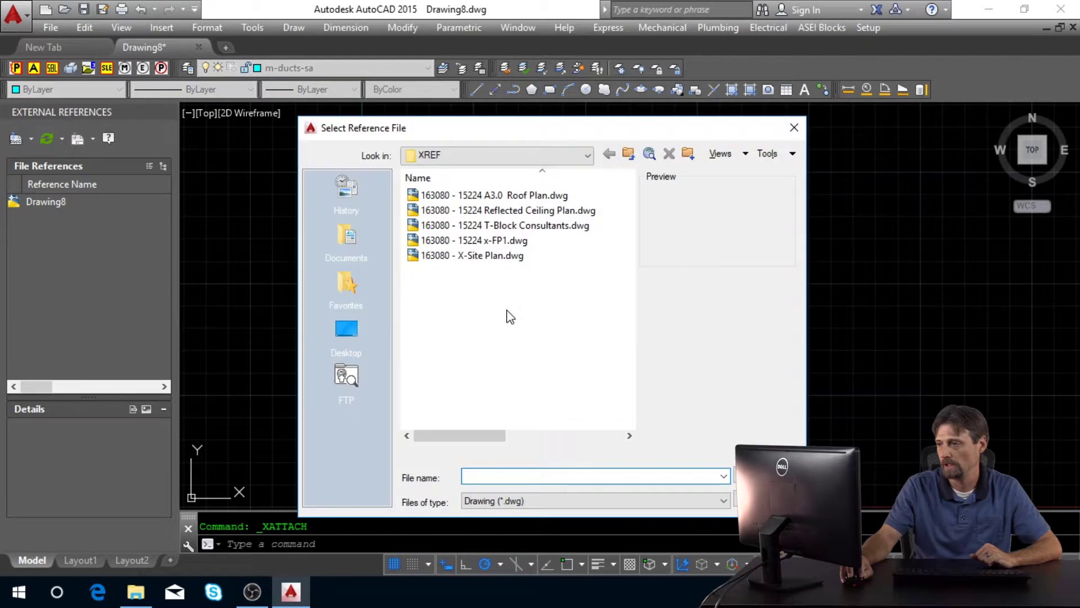
left_click_drag(513, 135, 528, 131)
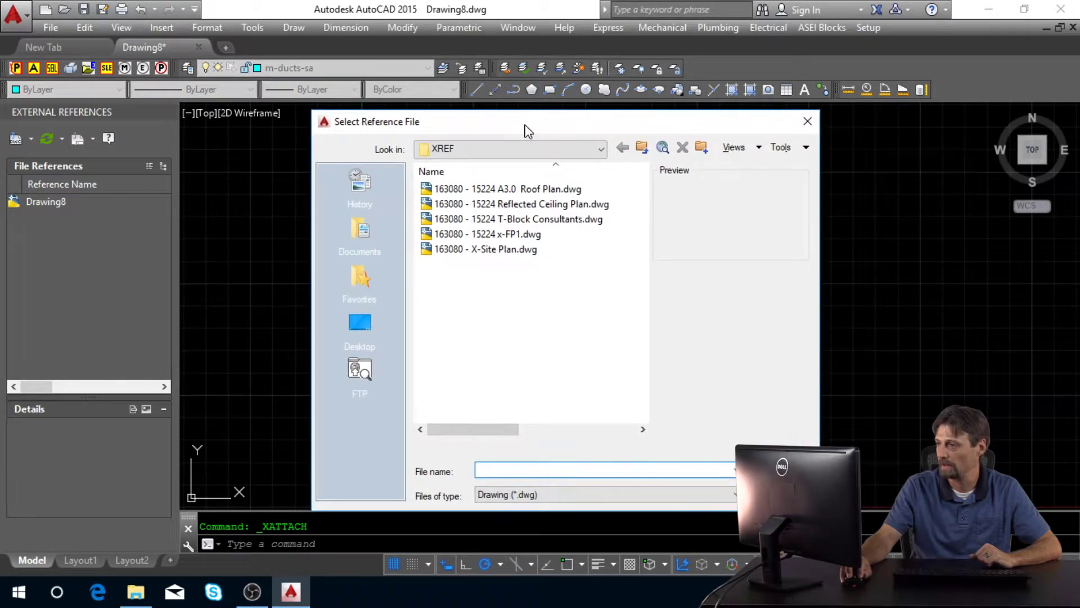
left_click(526, 148)
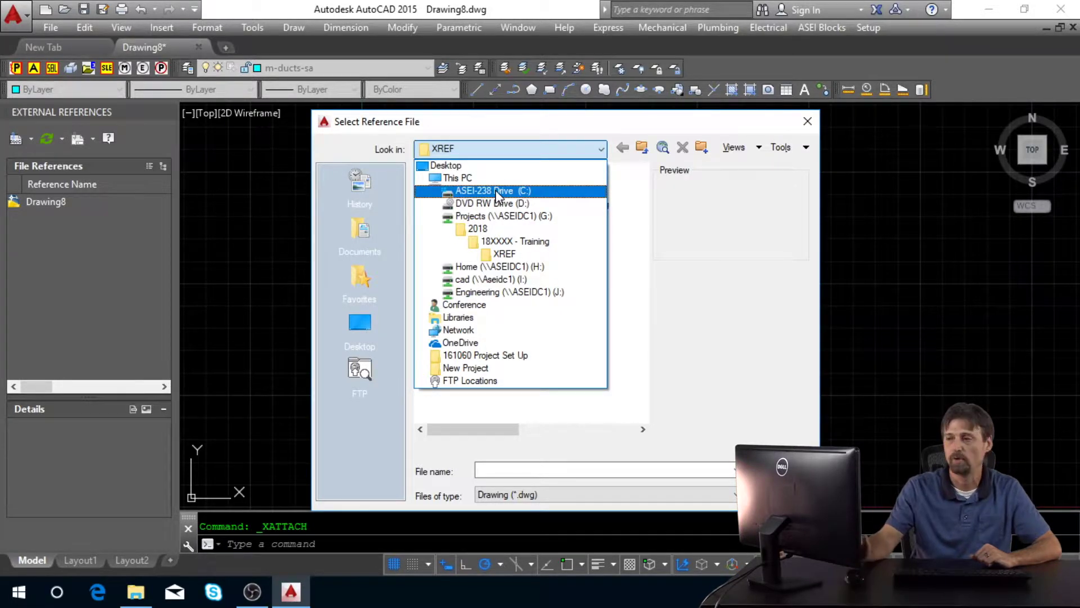
left_click(501, 220)
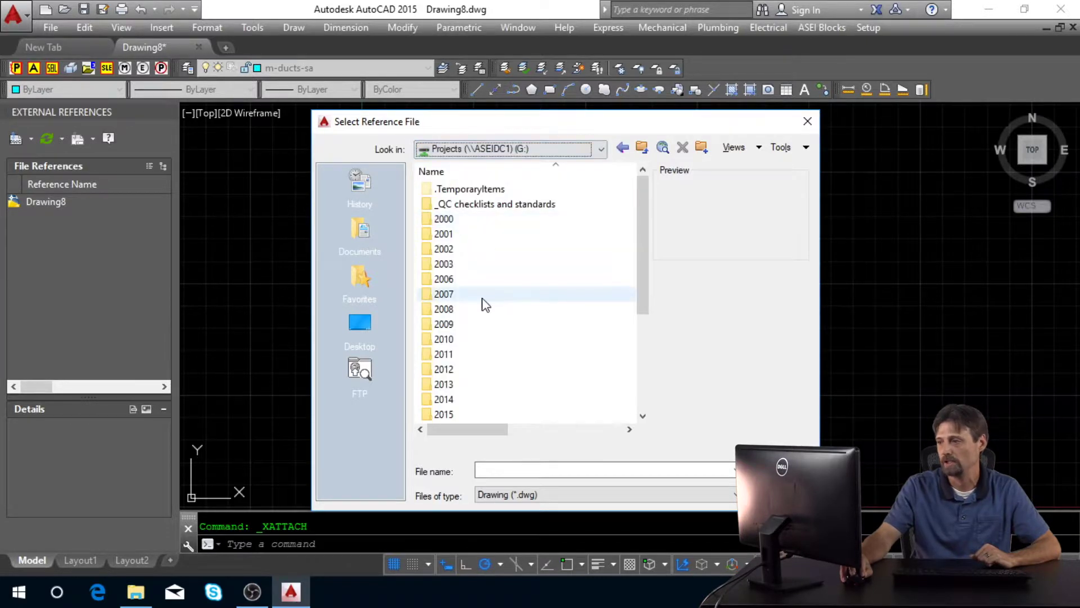
scroll(481, 307, "down", 4)
double_click(461, 367)
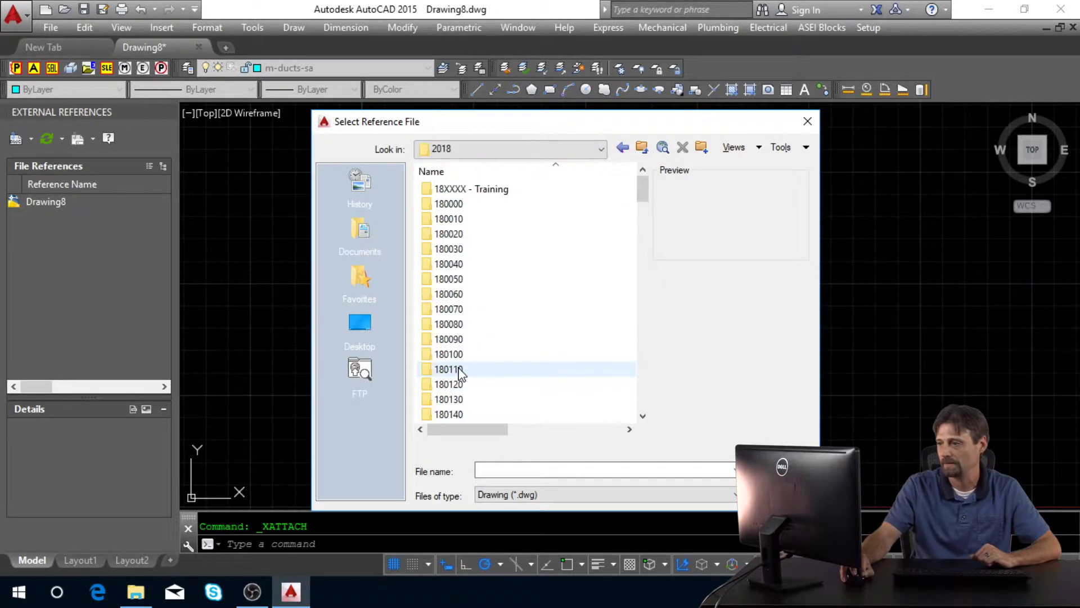
double_click(456, 193)
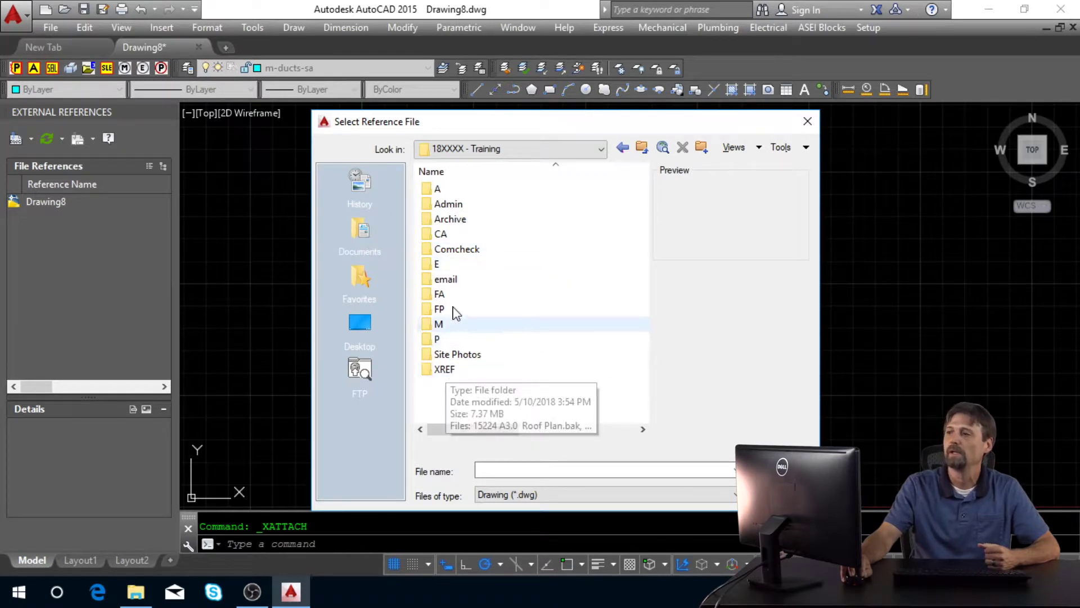
left_click(446, 368)
double_click(446, 368)
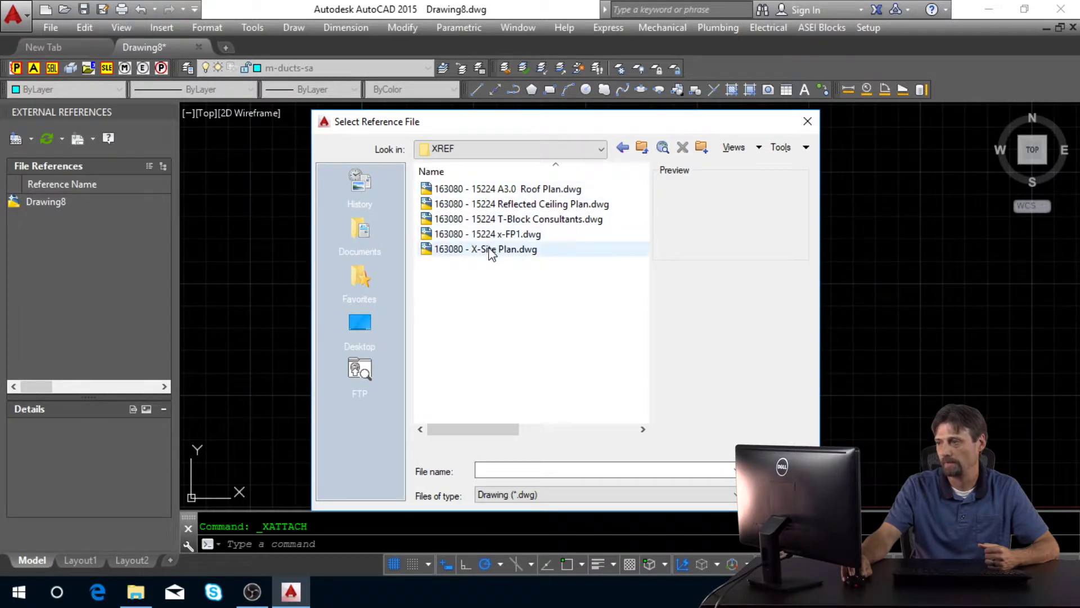
- Attach 163080 - 15224 T-Block Consultants.dwg as a full-path Attachment at insertion point 0,0,0 with scale 1.00 and rotation 0
left_click(511, 223)
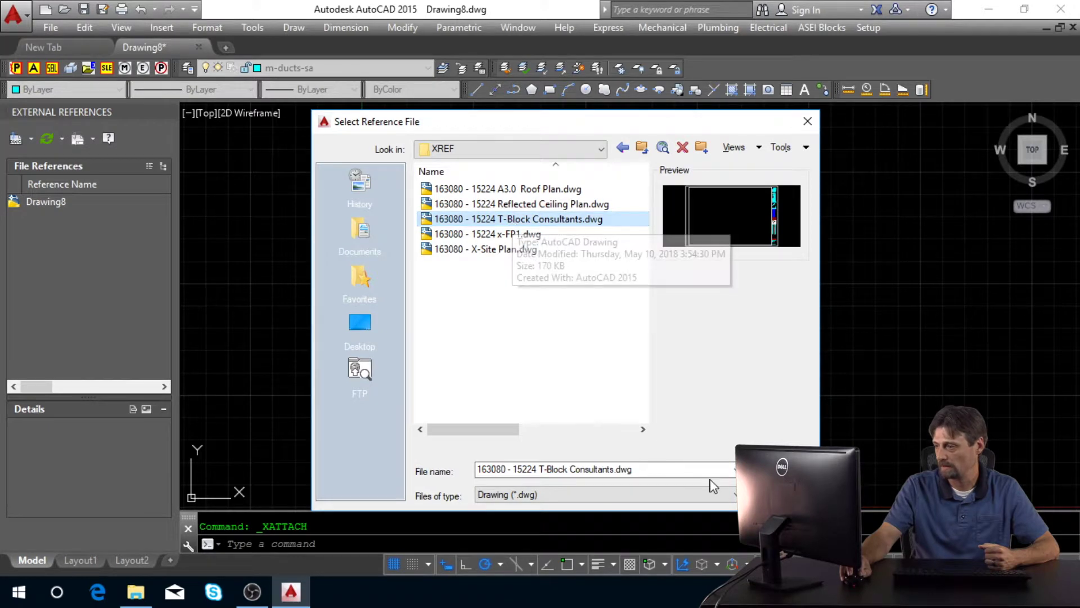
left_click(779, 469)
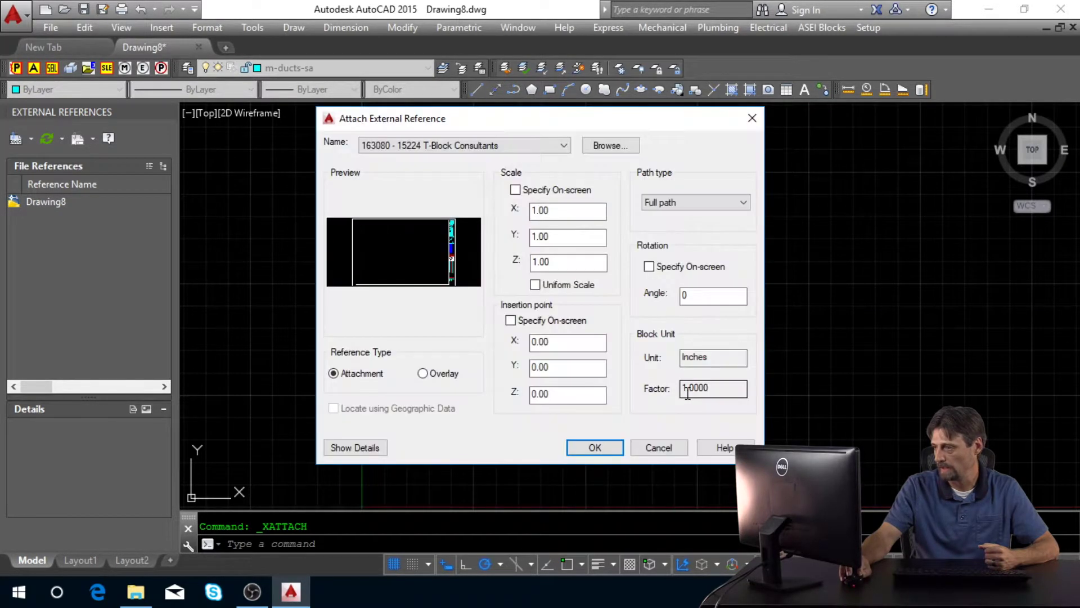
left_click_drag(518, 125, 586, 151)
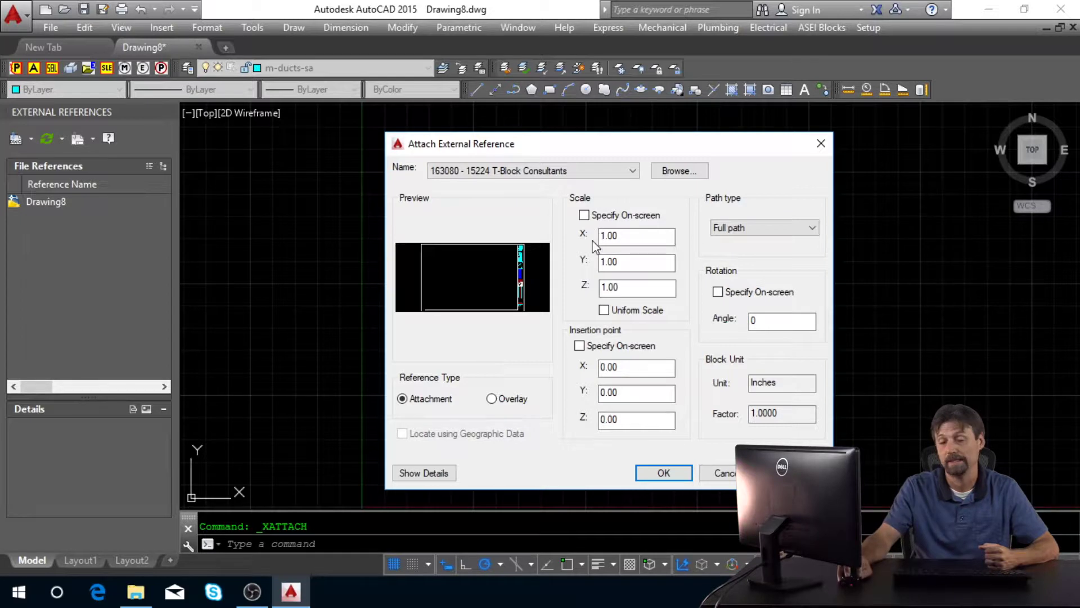
left_click(663, 472)
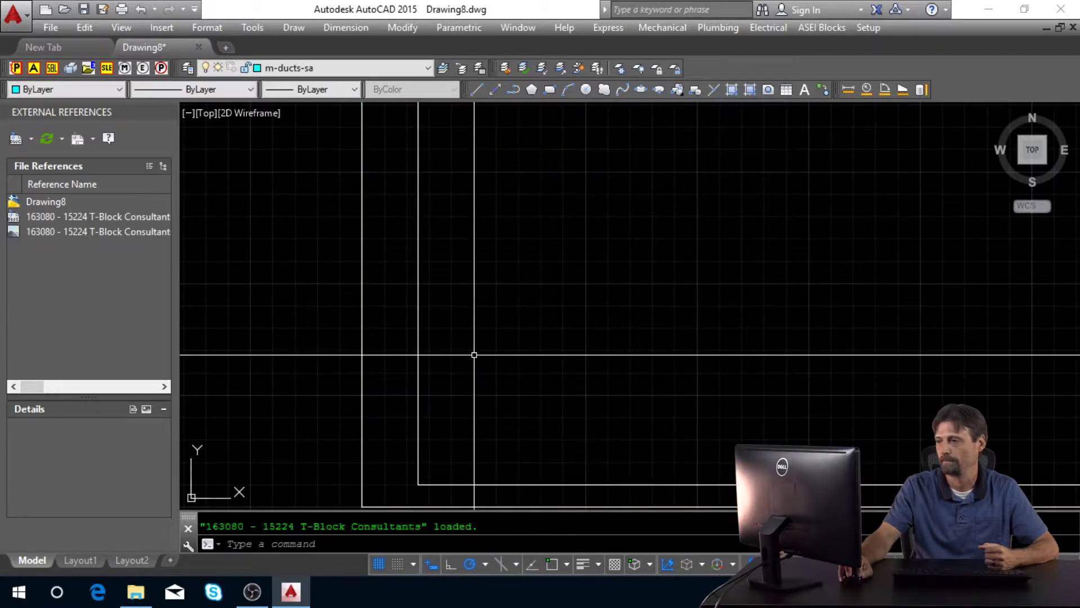
- Examine the attached title block, checking the border, the logo strip, the project text, the copyright note and their colours
middle_click(474, 354)
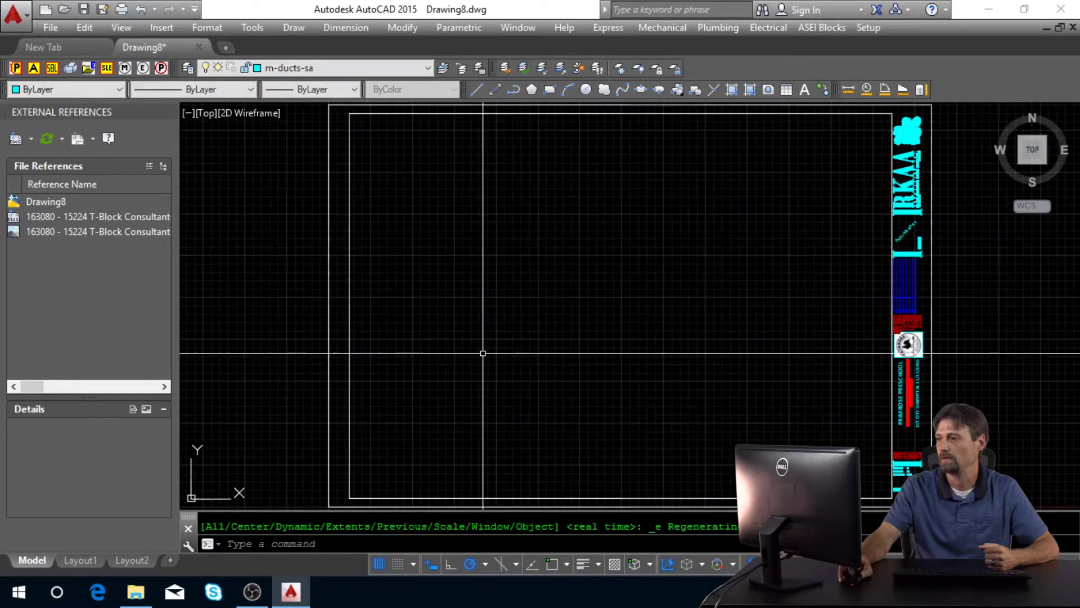
scroll(815, 239, "down", 4)
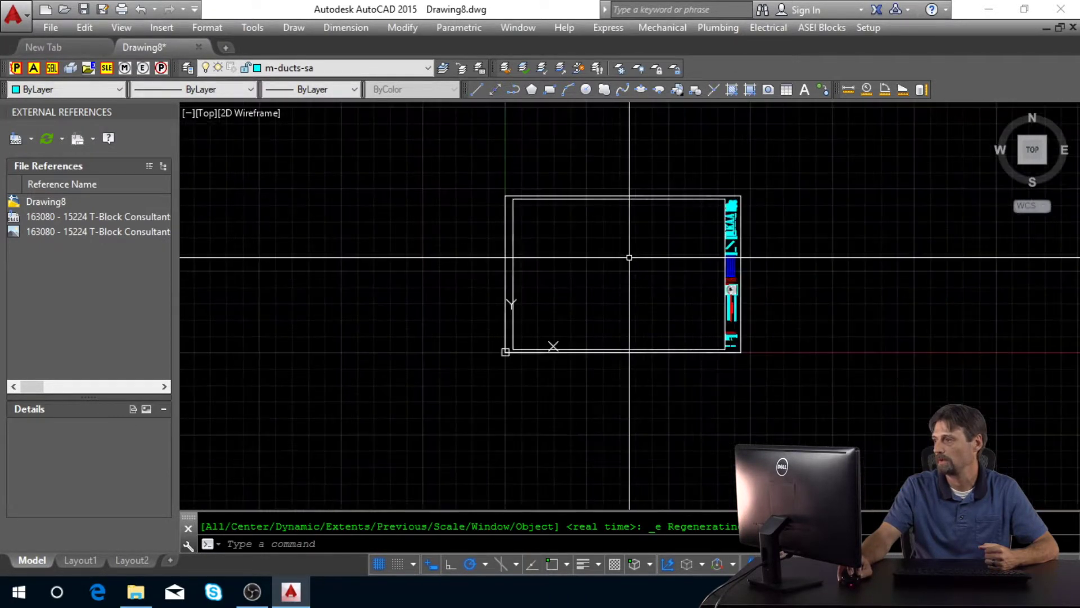
scroll(710, 236, "up", 2)
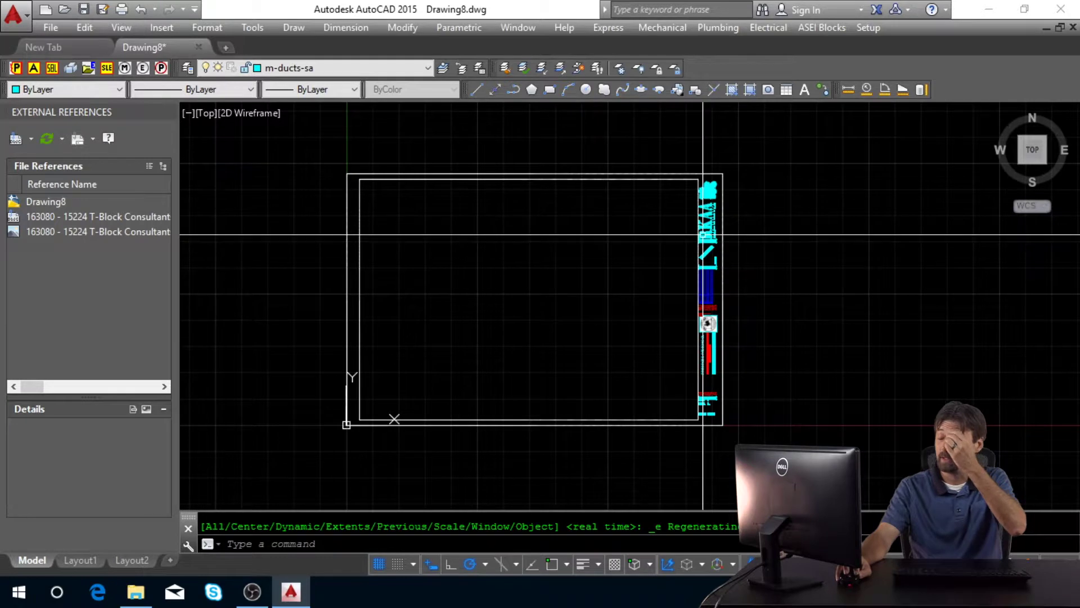
scroll(719, 231, "up", 4)
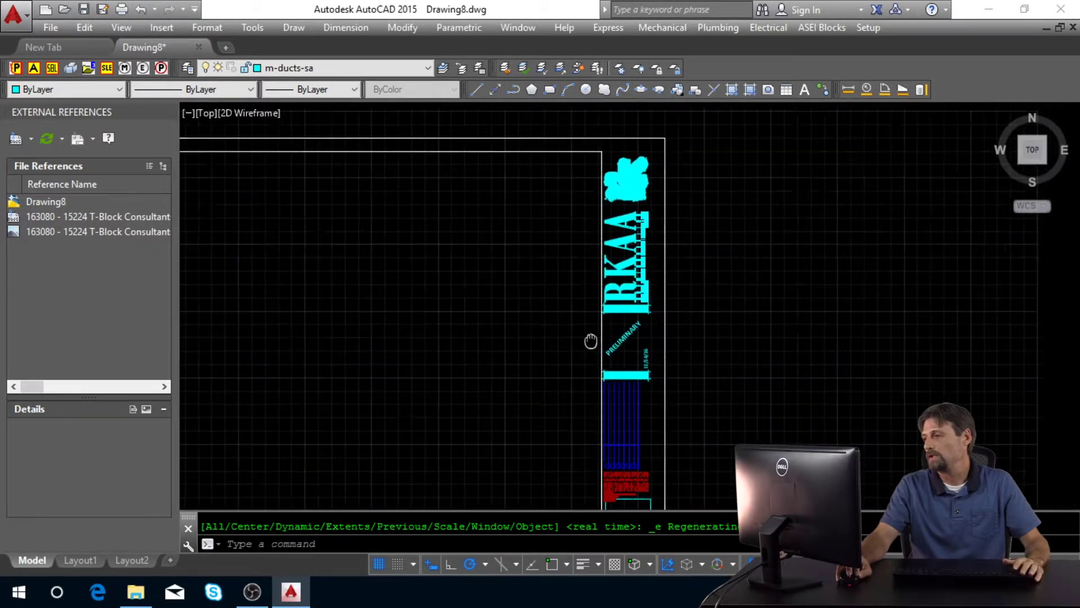
scroll(654, 270, "down", 2)
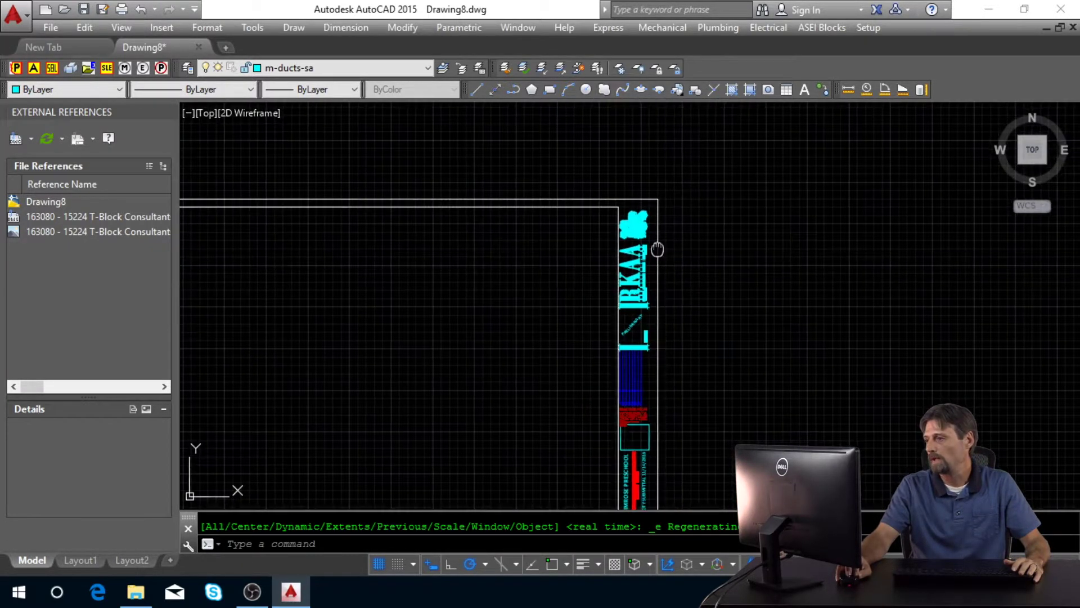
middle_click_drag(669, 294, 658, 253)
mouse_move(688, 321)
middle_mouse_down()
mouse_move(673, 289)
mouse_move(665, 302)
middle_mouse_up()
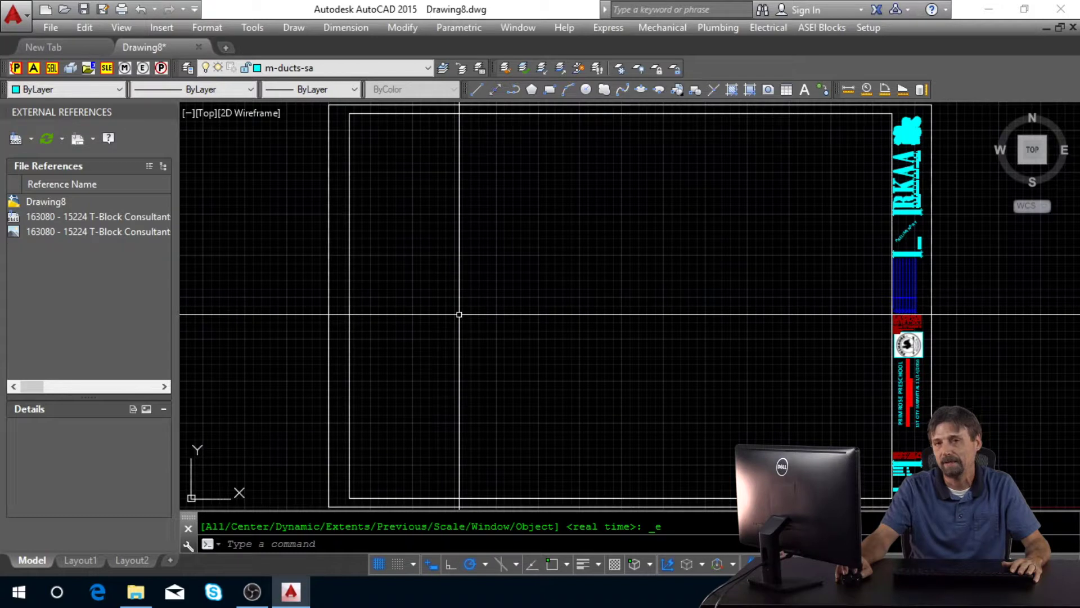
scroll(911, 405, "up", 8)
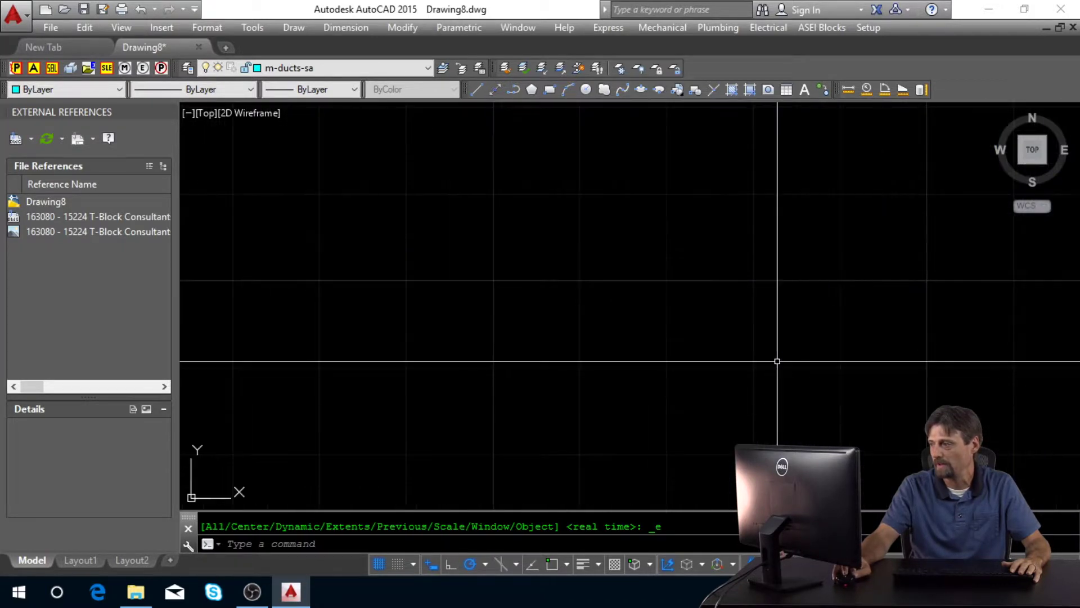
middle_click_drag(723, 429, 611, 292)
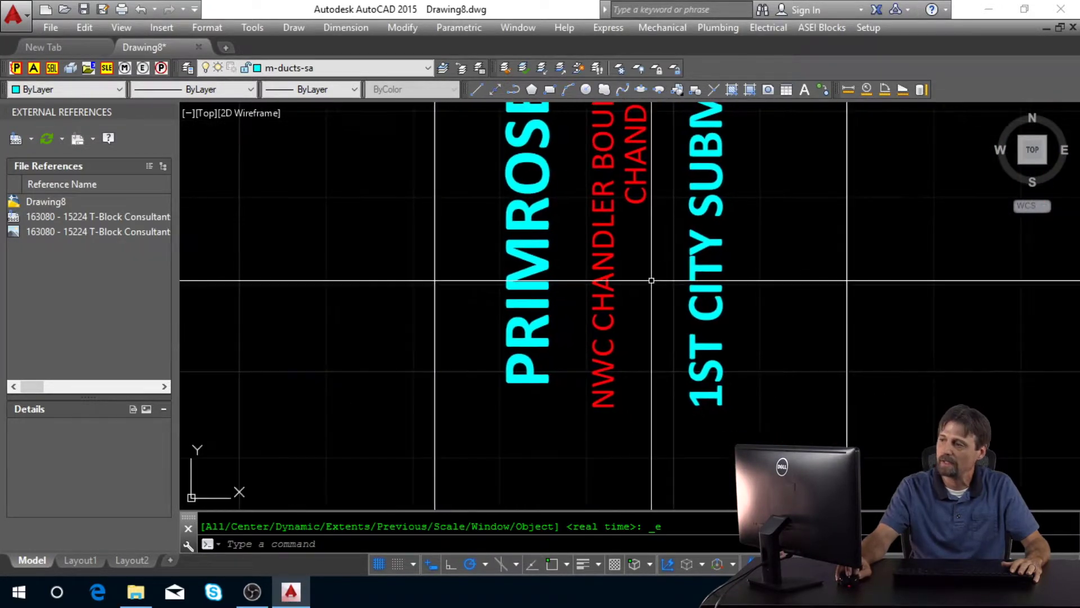
middle_click_drag(622, 366, 615, 116)
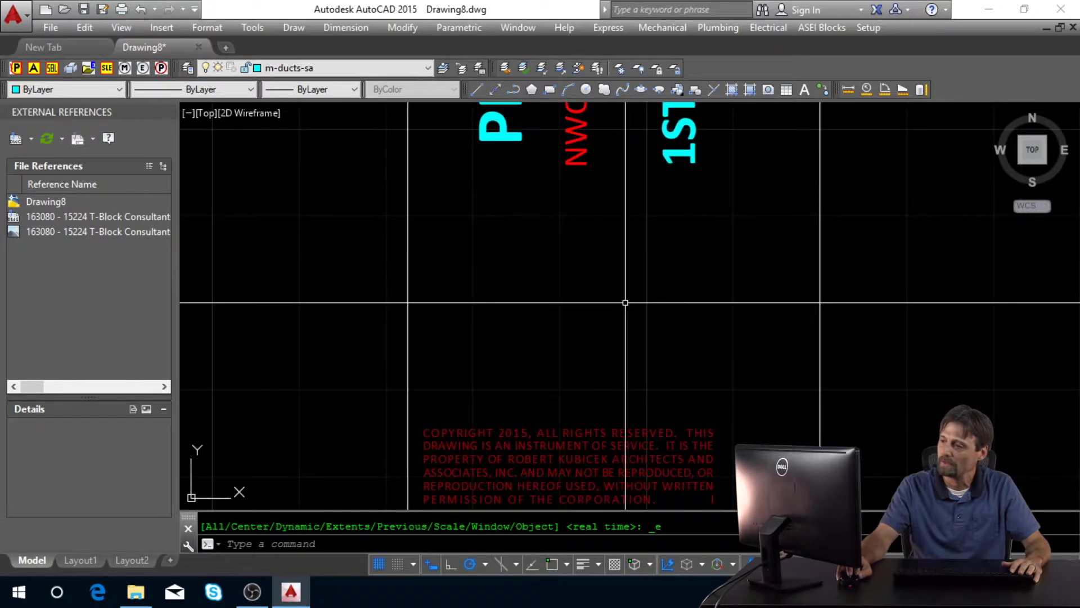
middle_click_drag(624, 302, 584, 239)
scroll(560, 269, "up", 2)
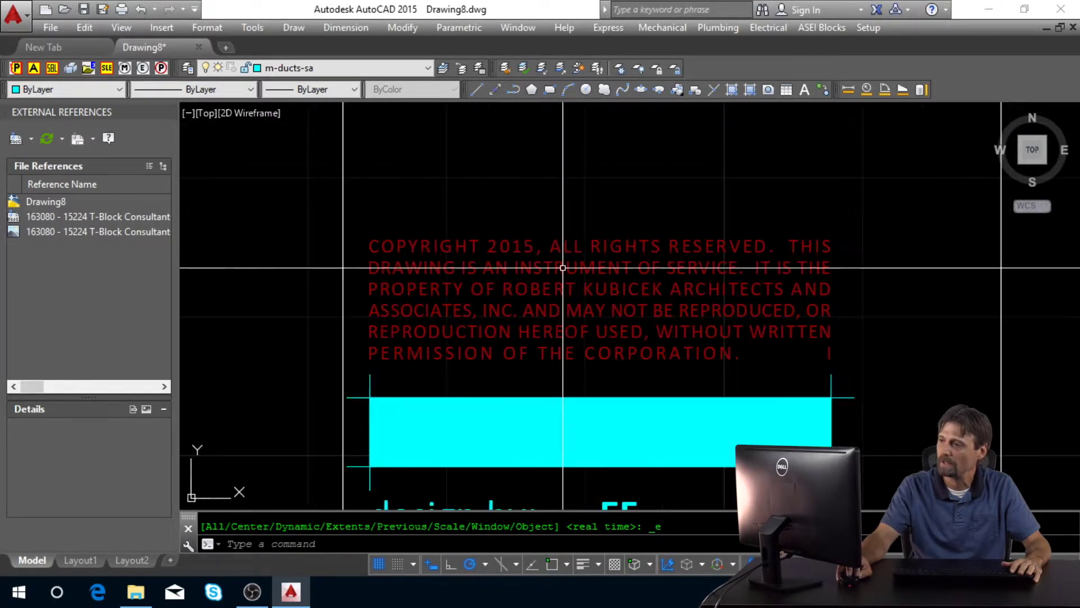
scroll(564, 273, "down", 4)
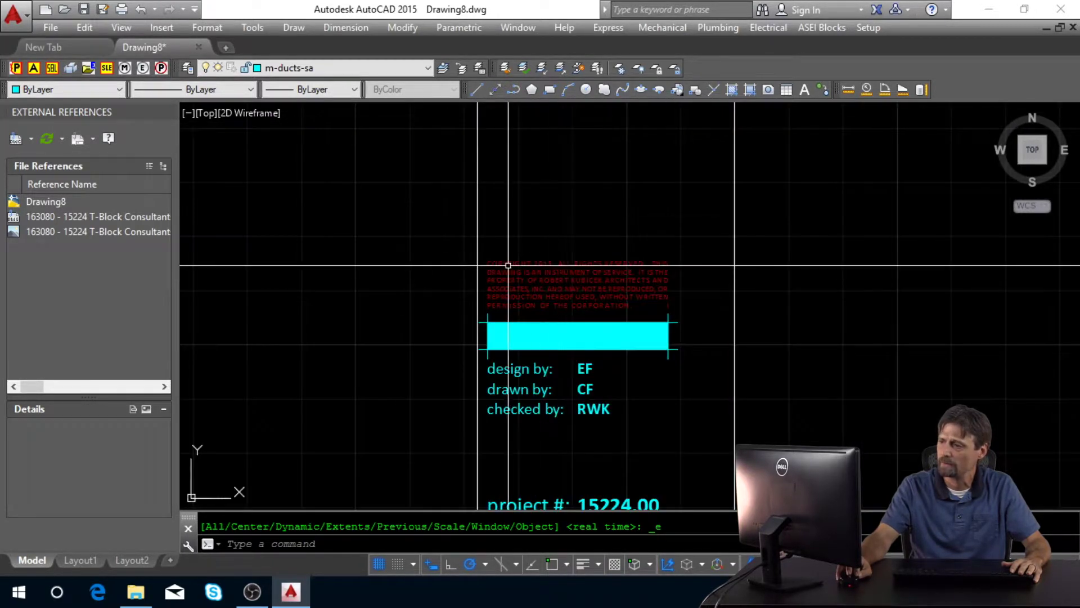
scroll(385, 253, "down", 5)
middle_click_drag(391, 251, 540, 310)
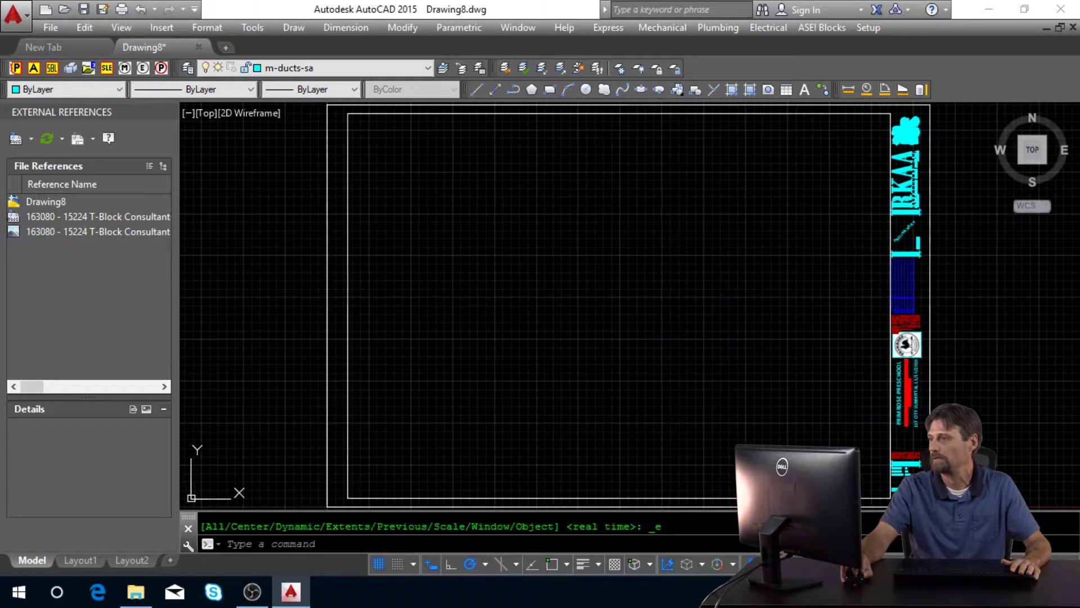
- Undo the attachment of the title block in Drawing8
scroll(664, 263, "down", 2)
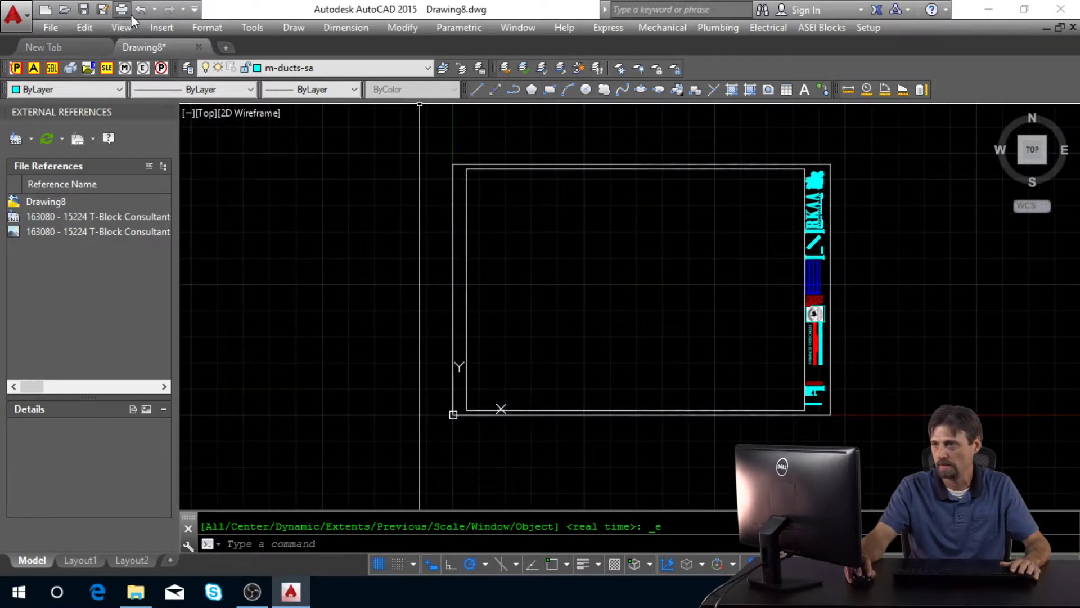
scroll(289, 222, "up", 3)
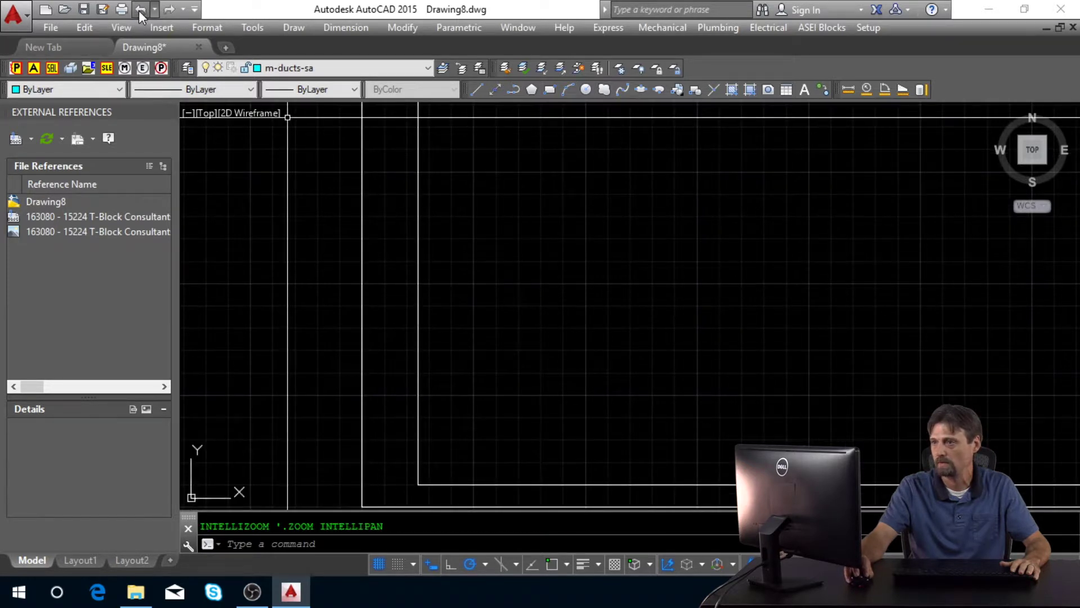
left_click(140, 9)
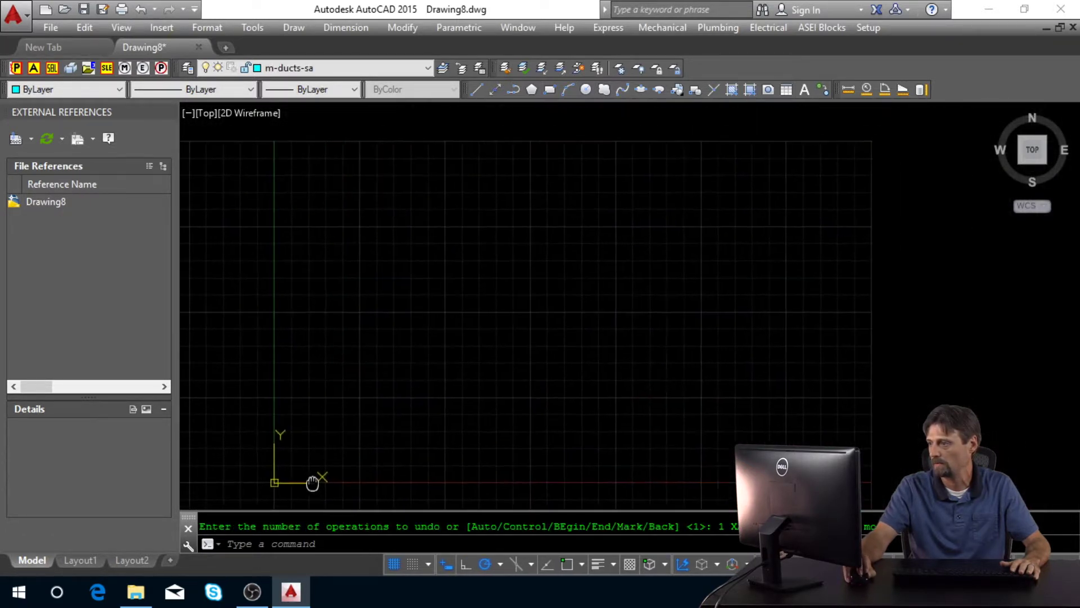
middle_click_drag(312, 483, 318, 478)
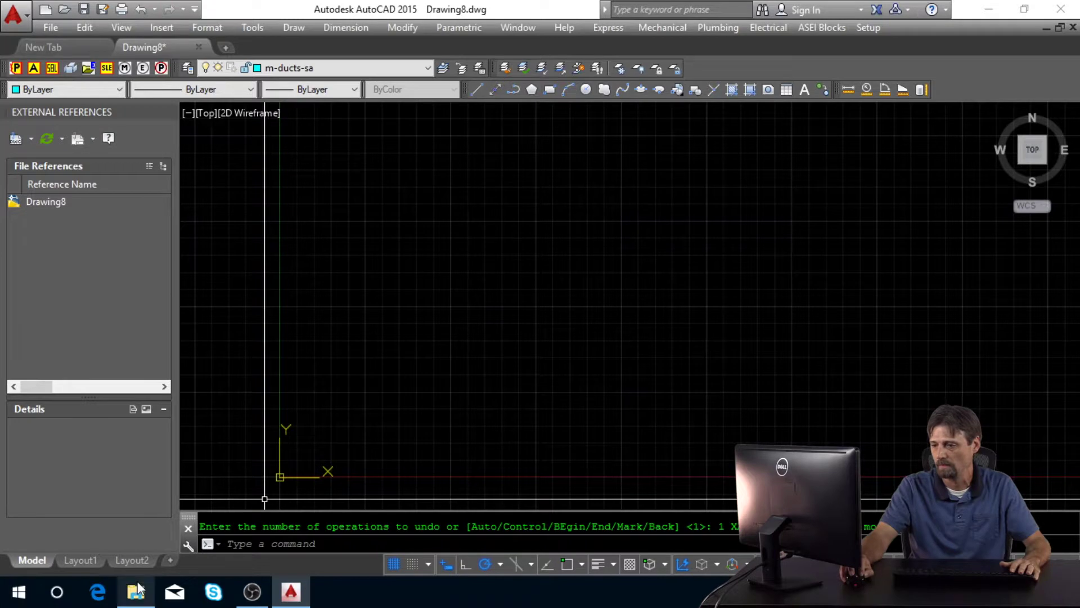
- Switch to File Explorer and open 163080 - 15224 T-Block Consultants.dwg from the 18XXXX - Training project's XREF folder
left_click(136, 590)
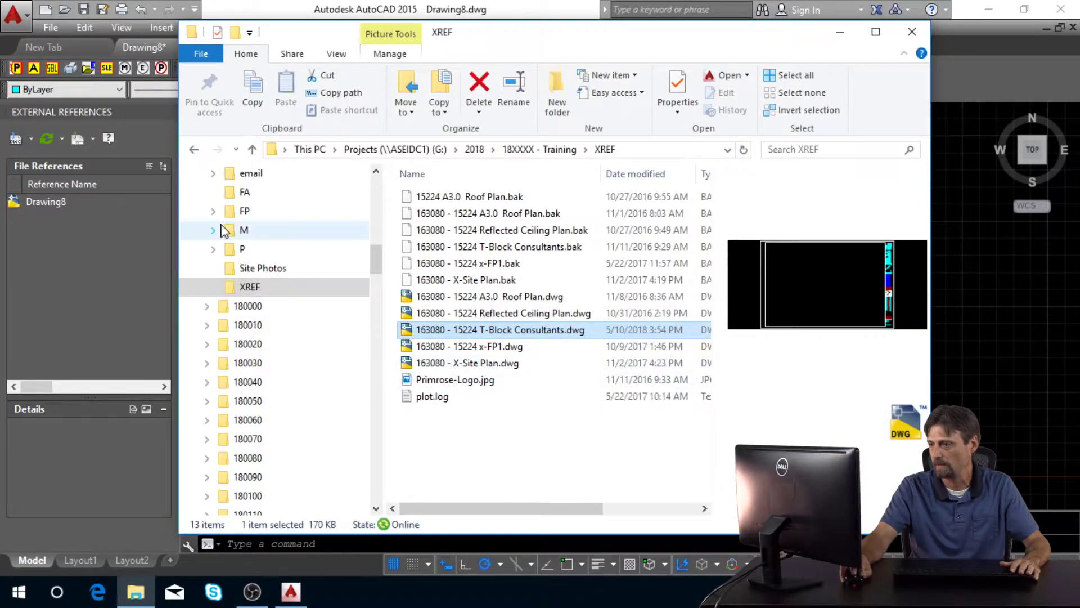
scroll(225, 236, "up", 3)
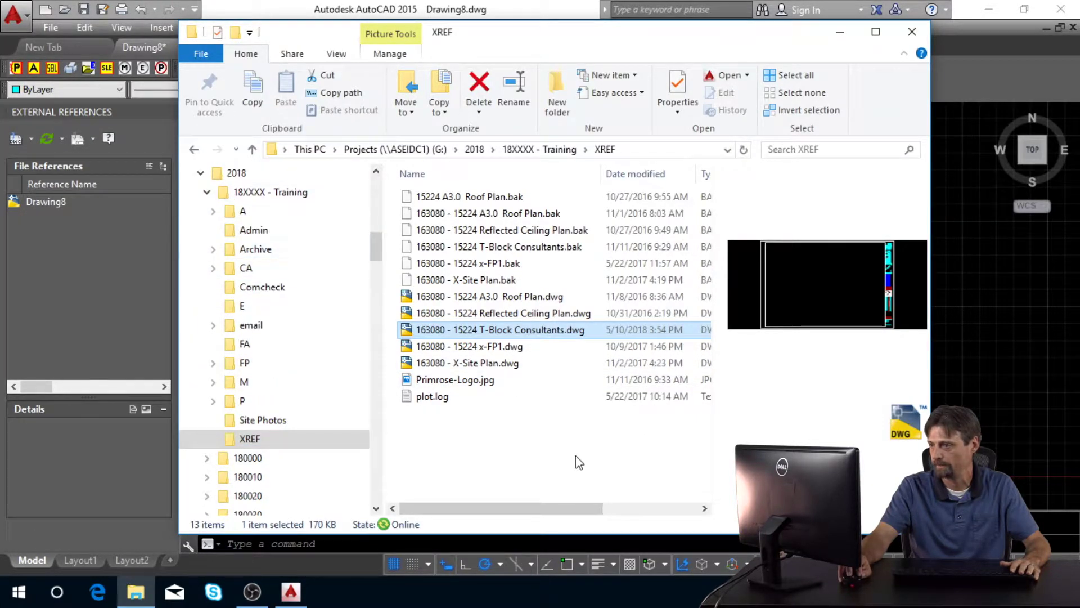
left_click(260, 445)
left_click(518, 333)
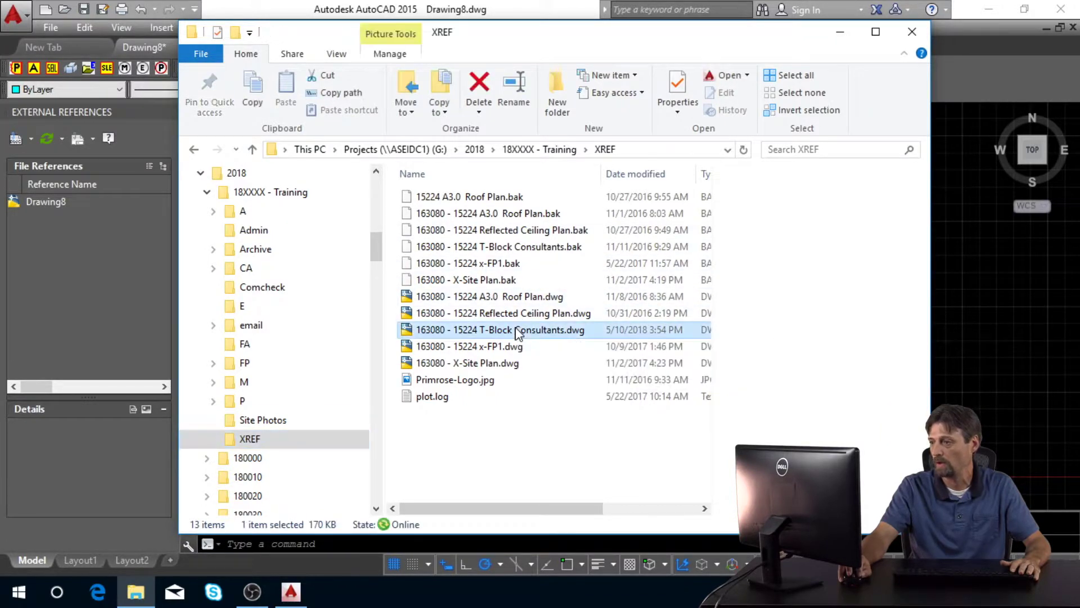
double_click(517, 333)
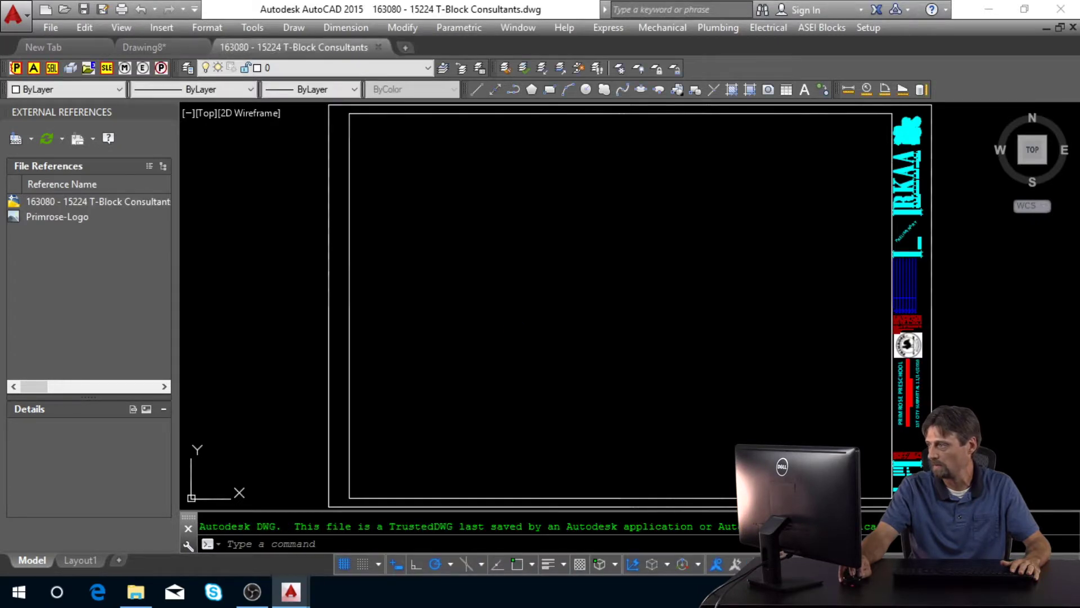
- Set the colour of all layers in the title block drawing to yellow and close the layer manager
scroll(567, 323, "down", 3)
middle_click_drag(567, 321, 552, 306)
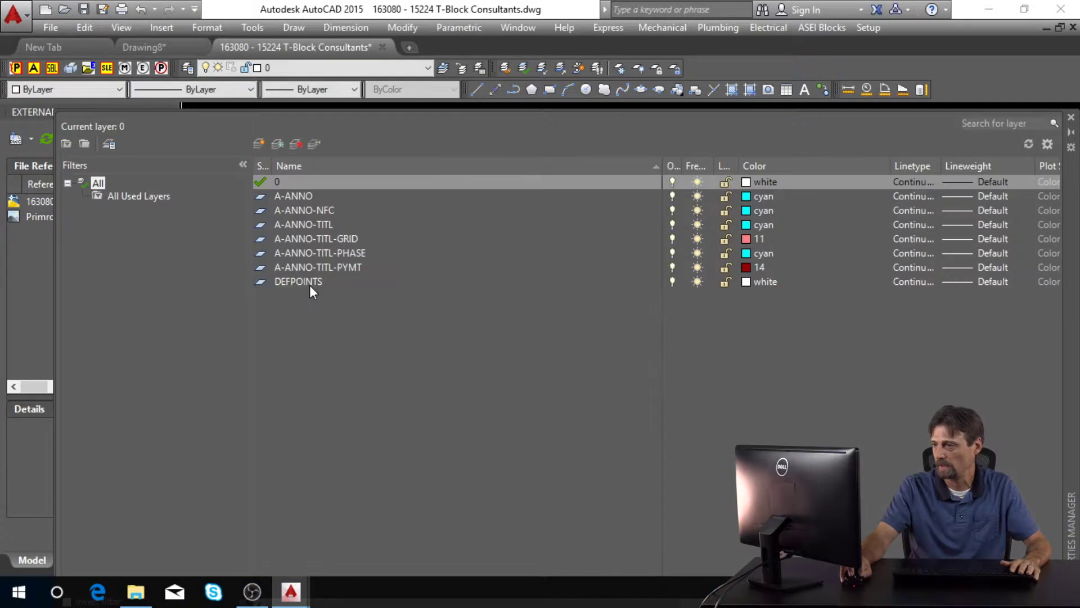
left_click_drag(326, 342, 275, 183)
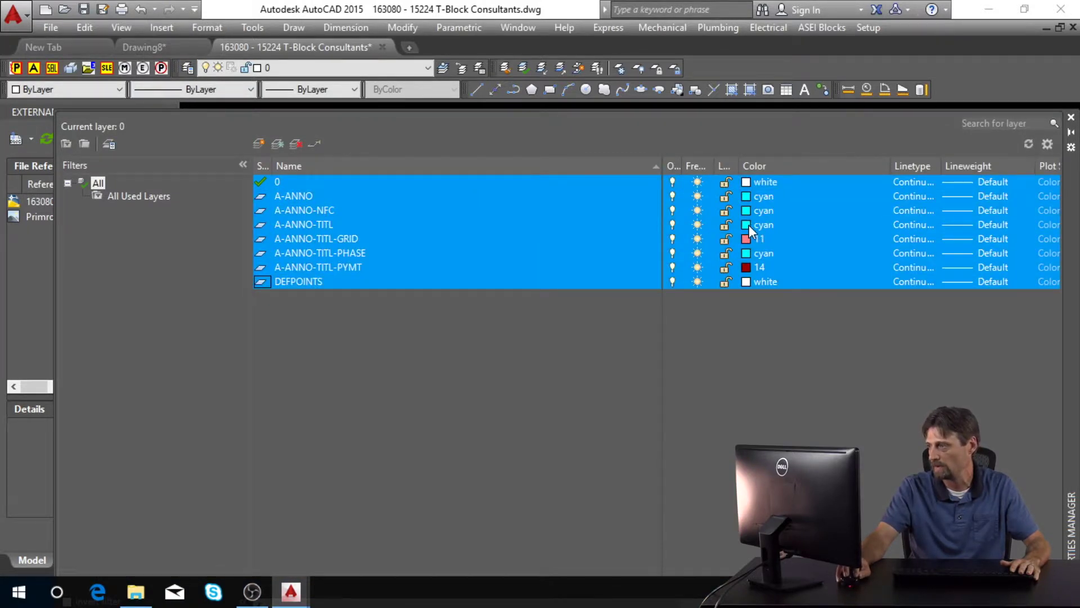
left_click(748, 225)
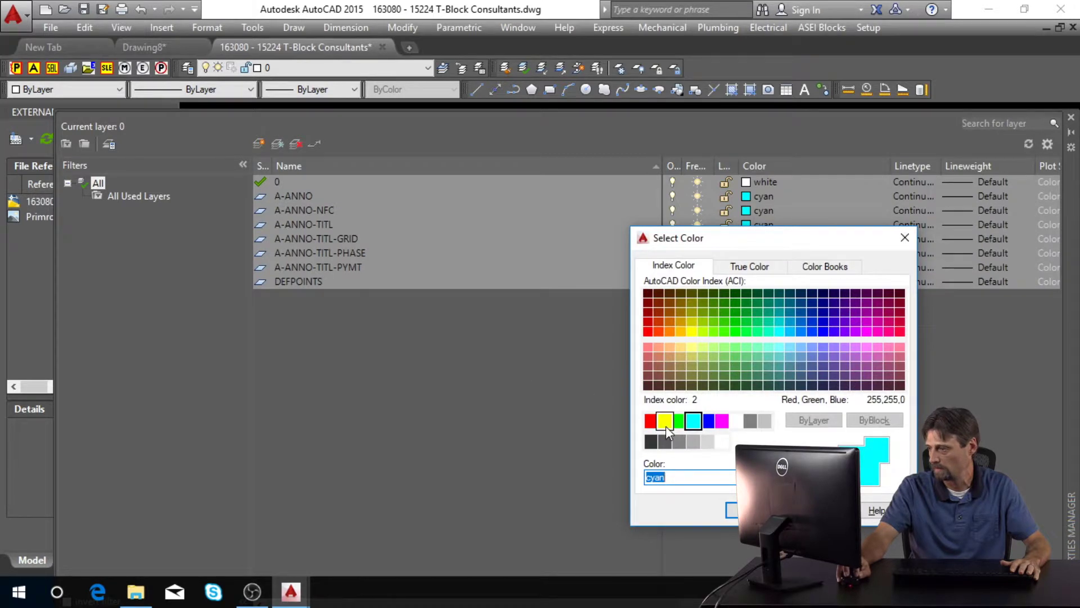
key("Return")
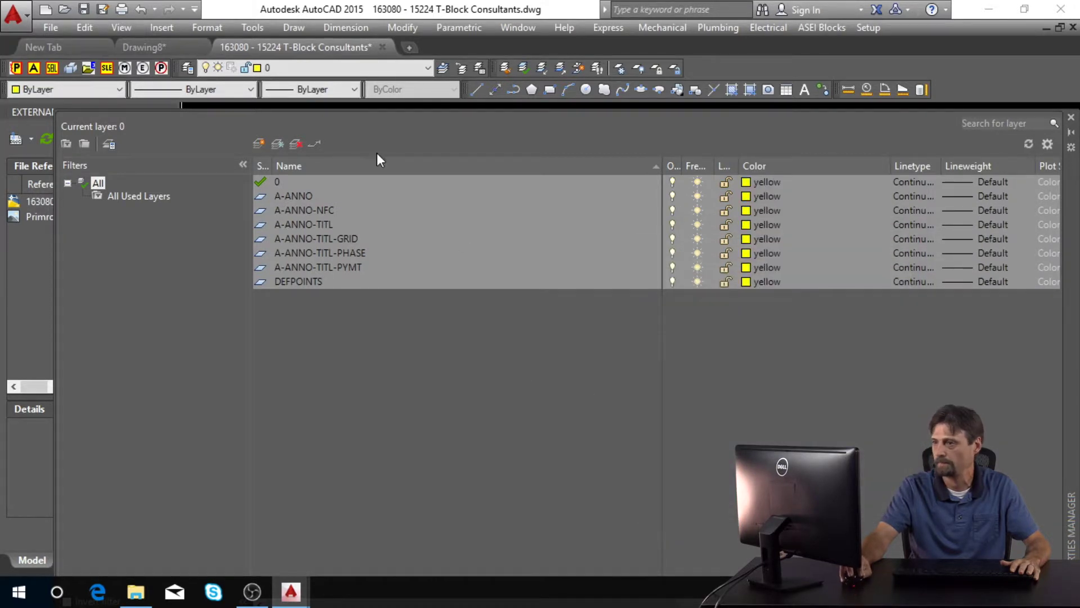
left_click(1071, 119)
- Check the title block for objects that still have their own colours and set all objects' properties to ByLayer
scroll(788, 239, "up", 5)
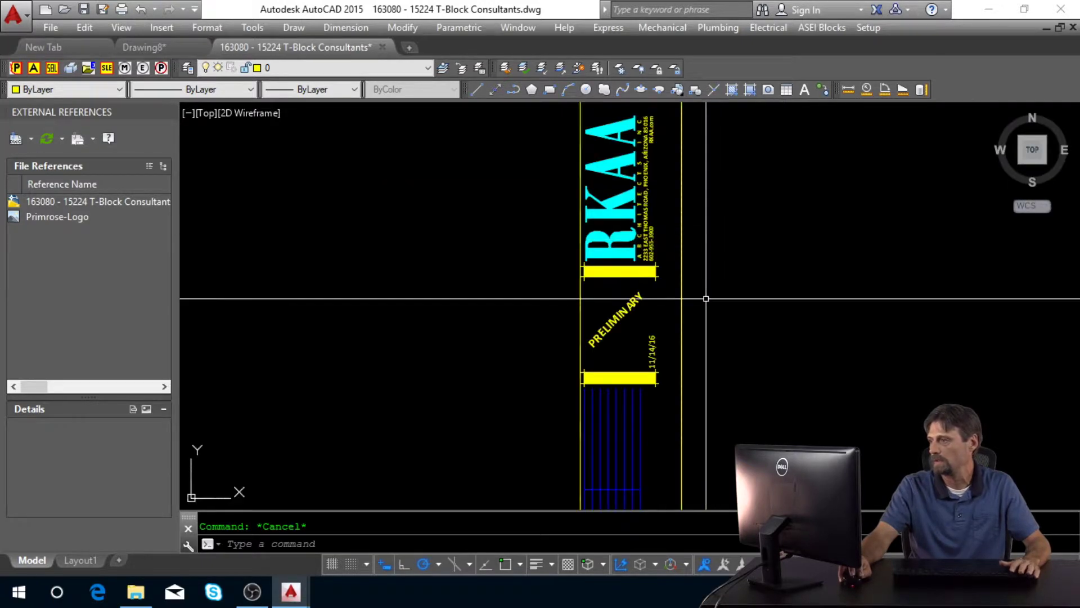
mouse_move(706, 298)
middle_mouse_down()
mouse_move(690, 361)
mouse_move(690, 33)
middle_mouse_up()
scroll(690, 361, "down", 3)
middle_click_drag(704, 250, 762, 304)
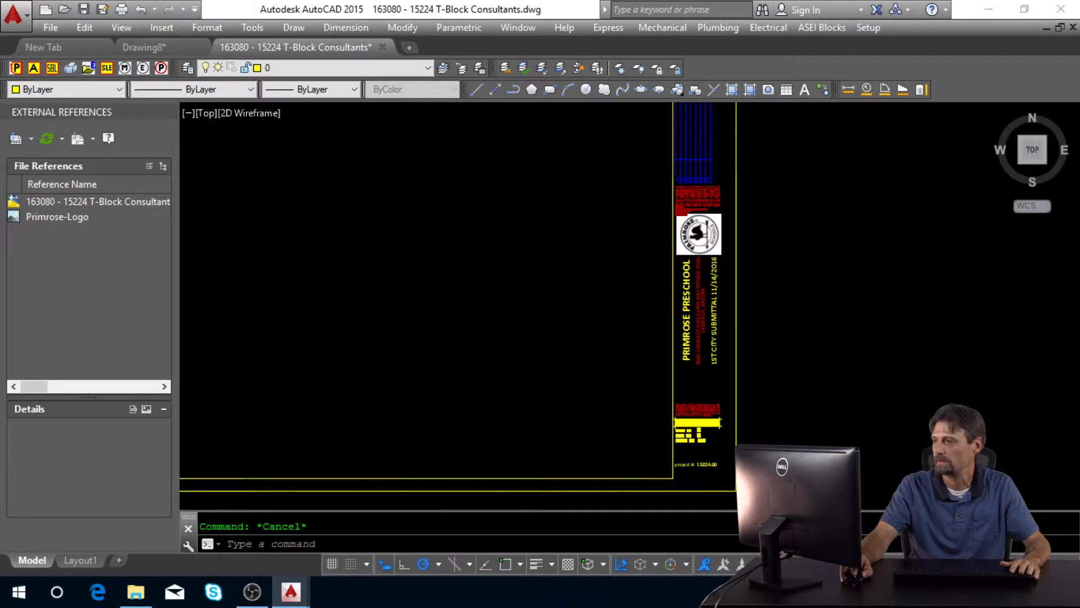
middle_click(503, 285)
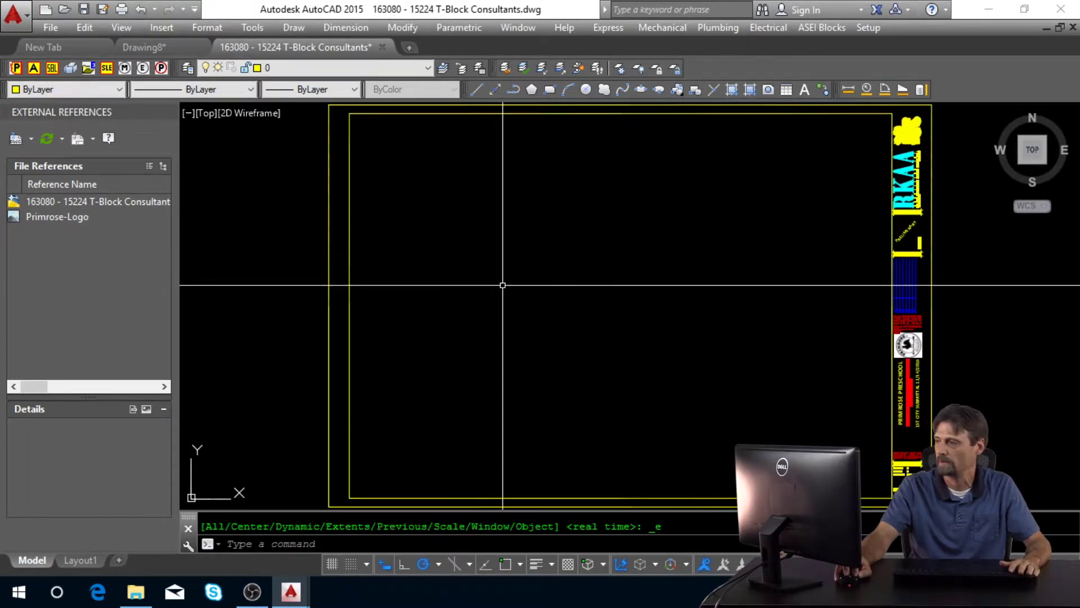
left_click(52, 69)
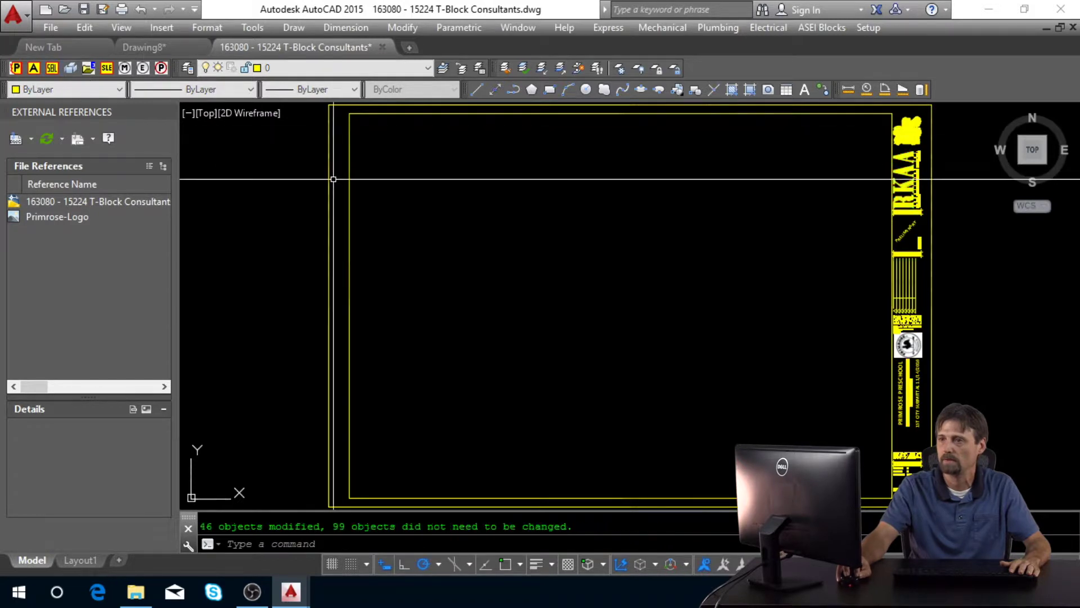
key("Escape")
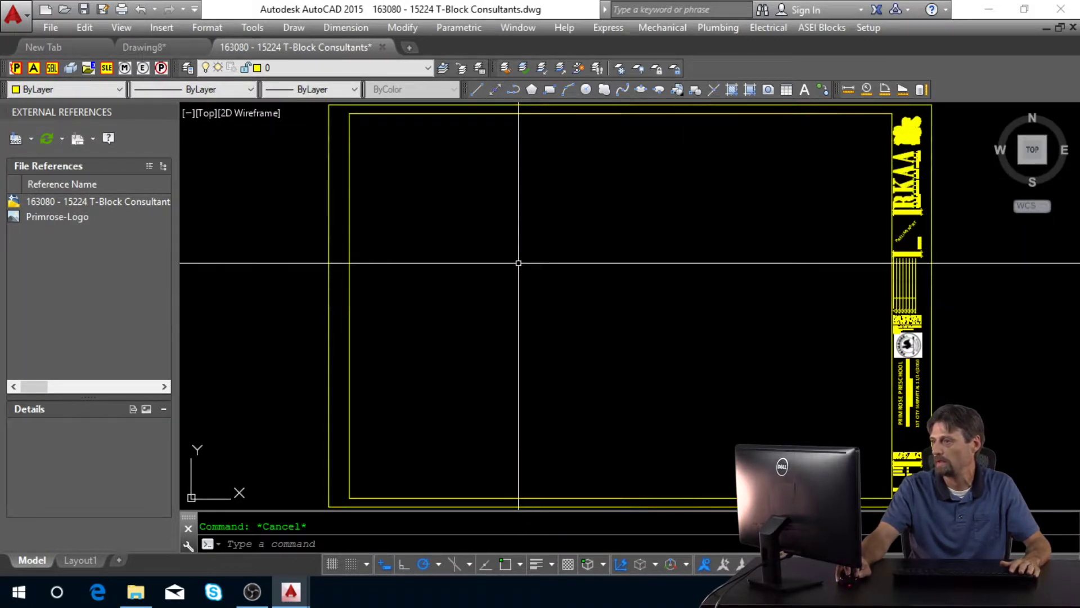
- Save the title block drawing and close it to return to Drawing8
left_click(83, 10)
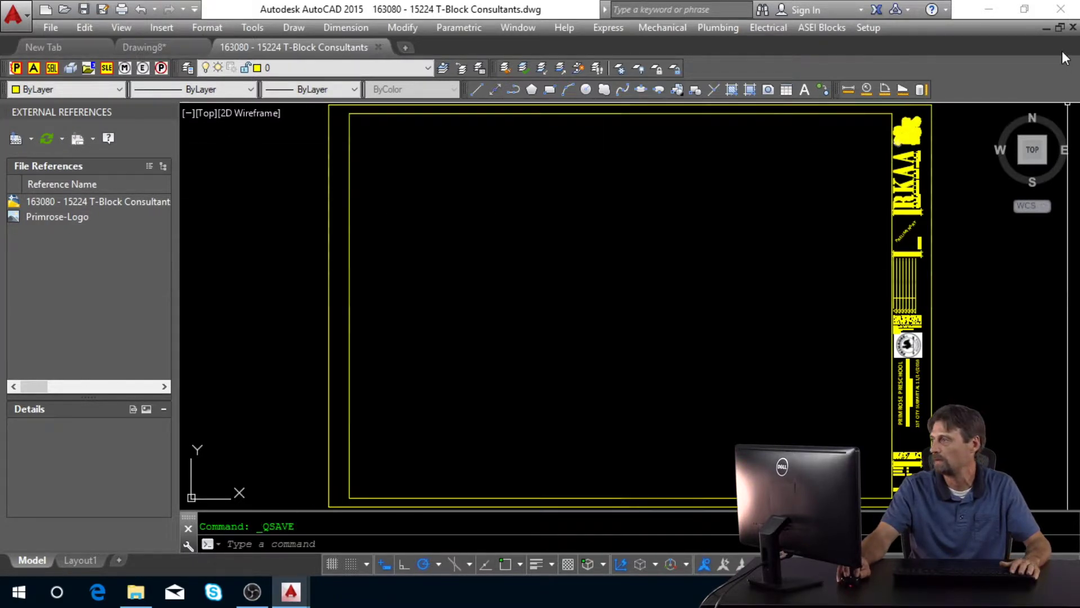
left_click(1072, 30)
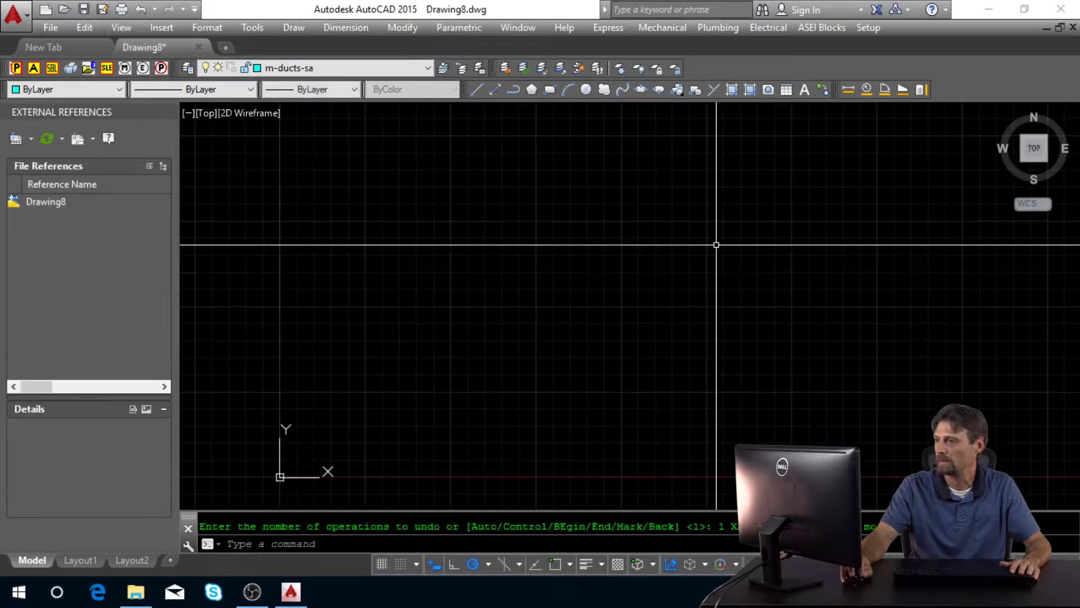
- Attach 163080 - 15224 T-Block Consultants.dwg as an external reference at 0,0,0 with scale 1, rotation 0 and full path
middle_click_drag(180, 485, 475, 354)
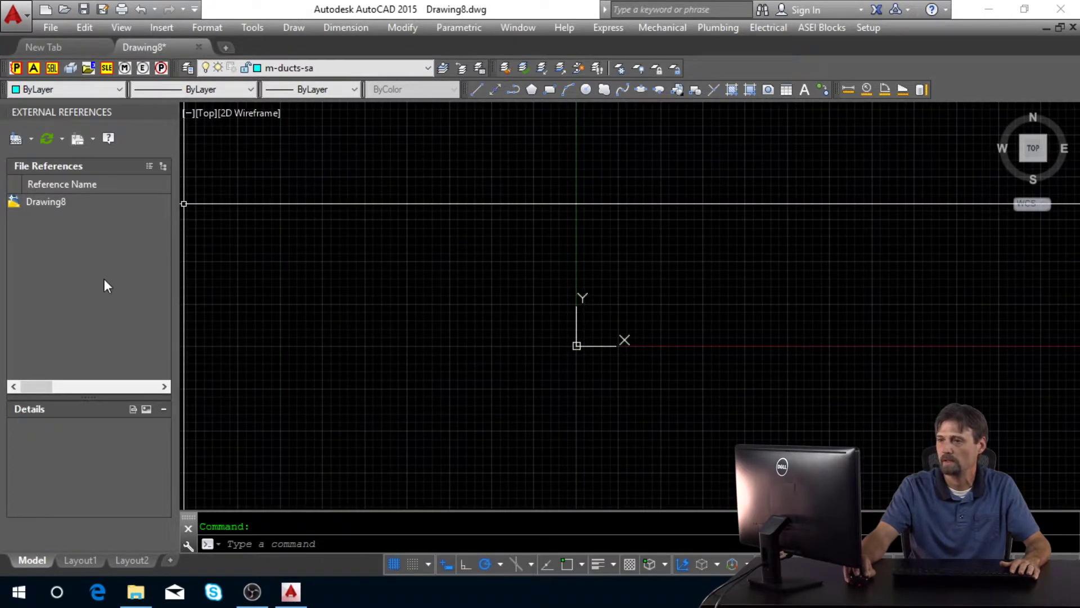
right_click(86, 284)
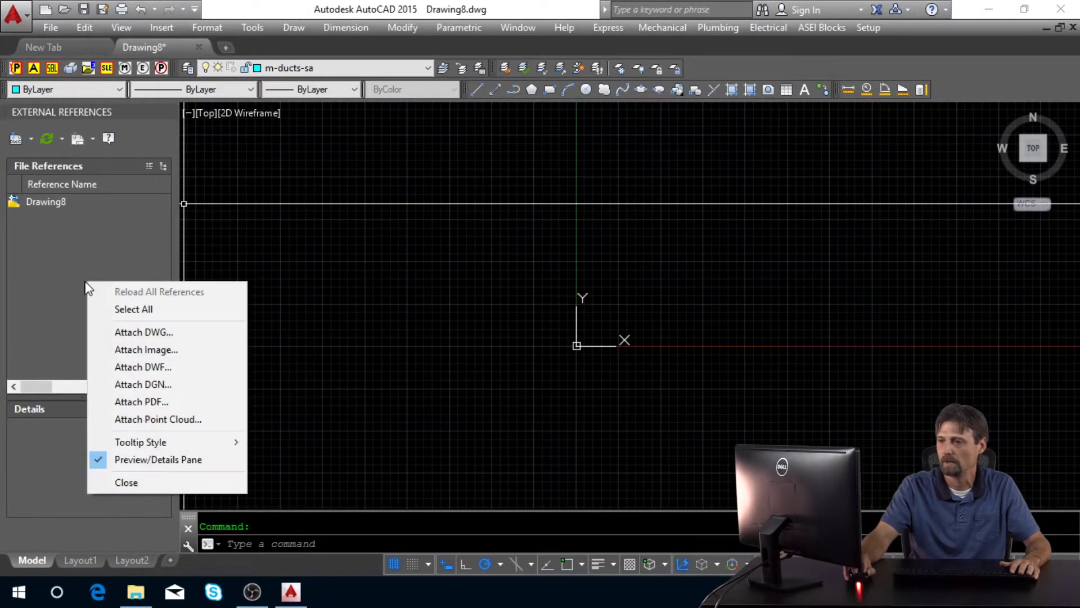
left_click(143, 332)
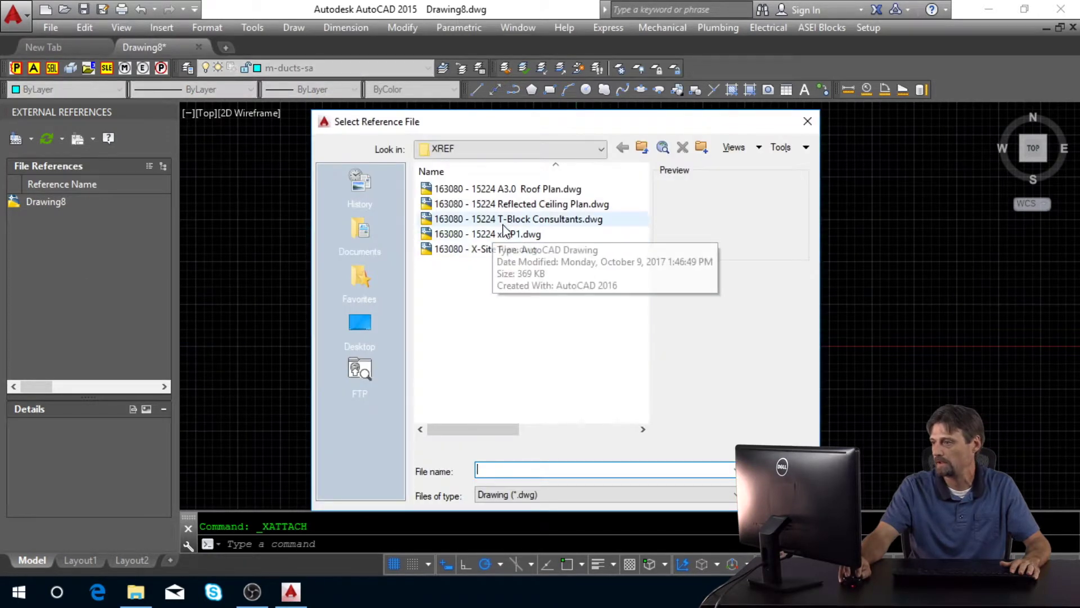
double_click(508, 220)
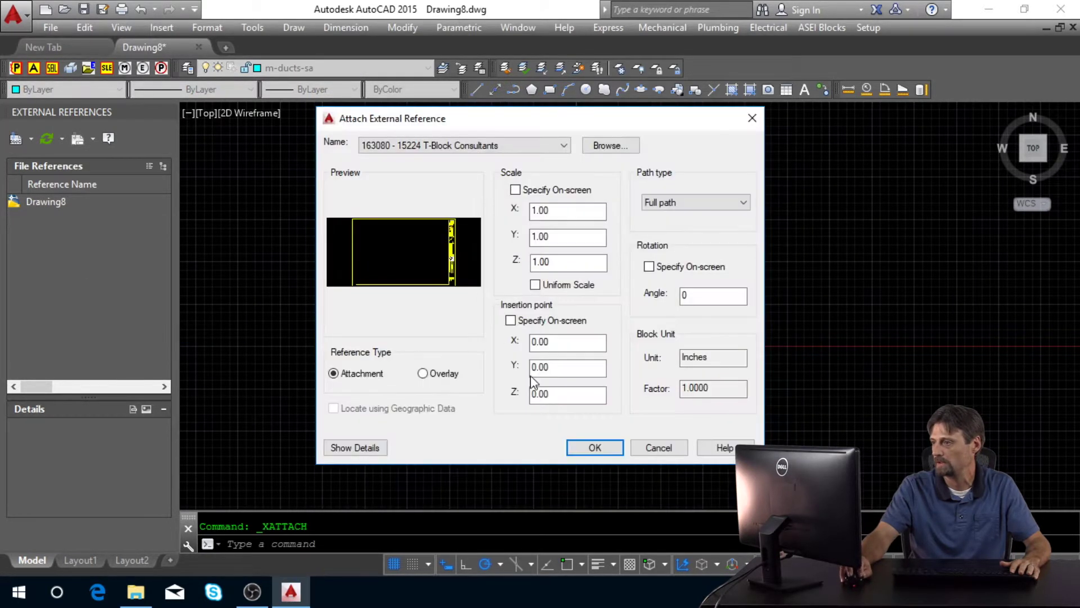
left_click(597, 445)
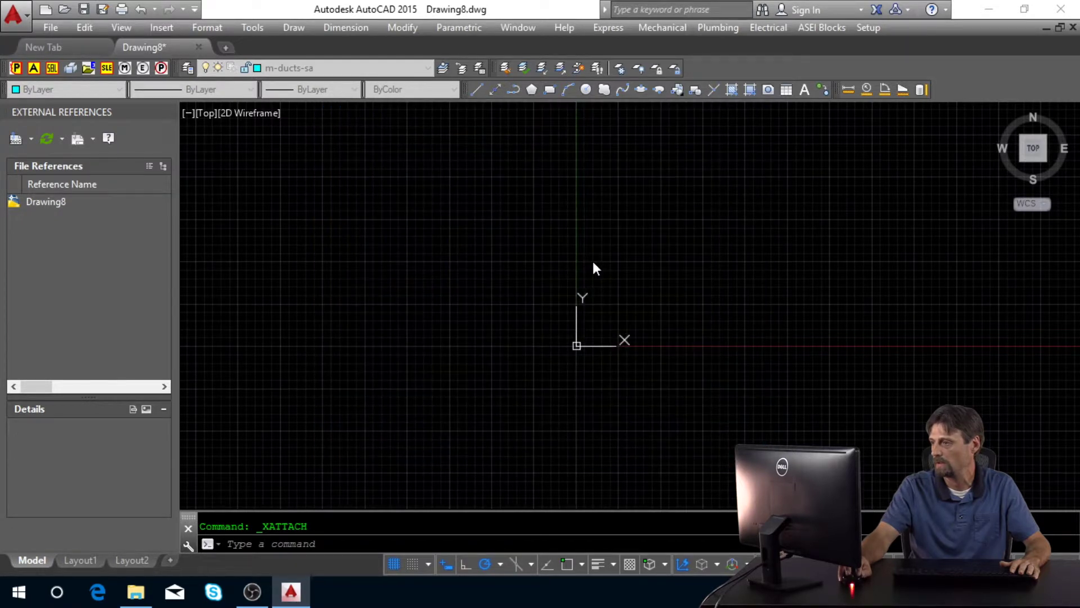
middle_click(478, 269)
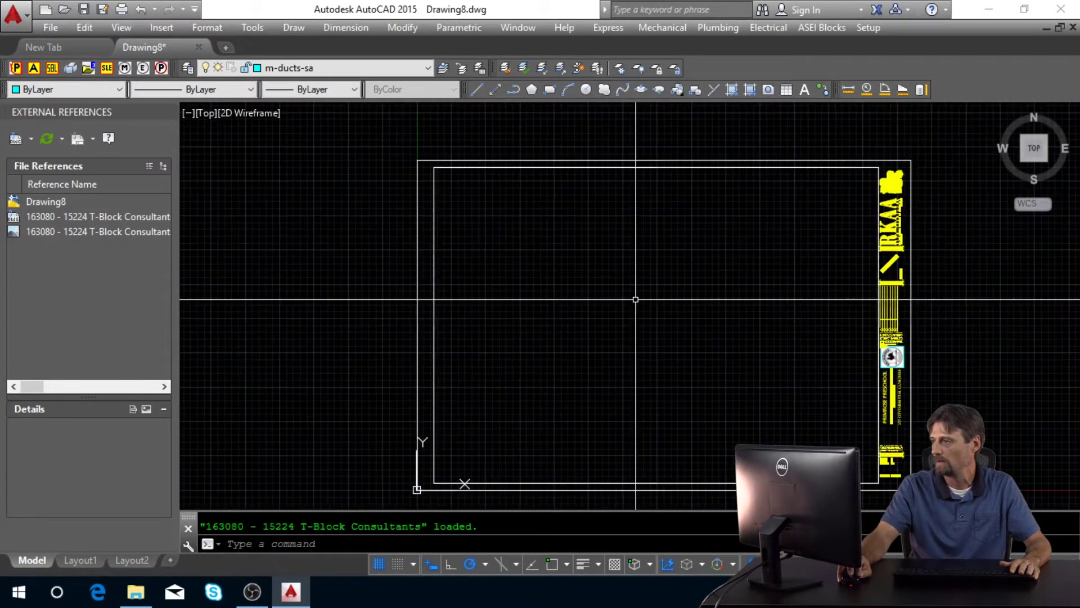
middle_click(502, 268)
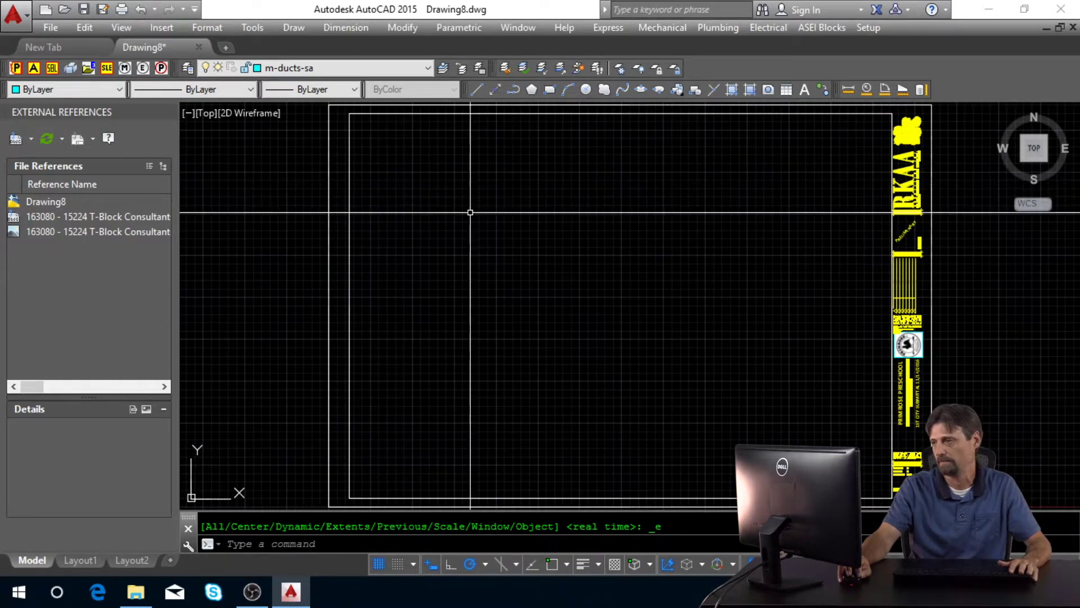
- Insert the mechanical General Cover Sheet (M0.1) in the empty space beside the attached title block
middle_click_drag(755, 296, 734, 279)
scroll(494, 315, "down", 4)
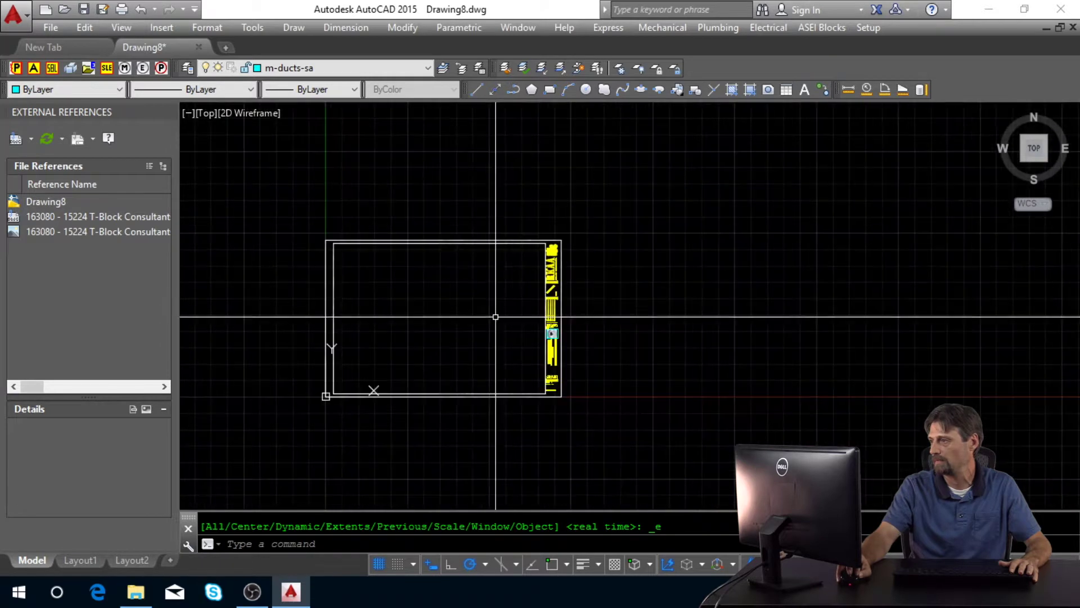
mouse_move(494, 315)
middle_mouse_down()
mouse_move(342, 315)
mouse_move(361, 308)
middle_mouse_up()
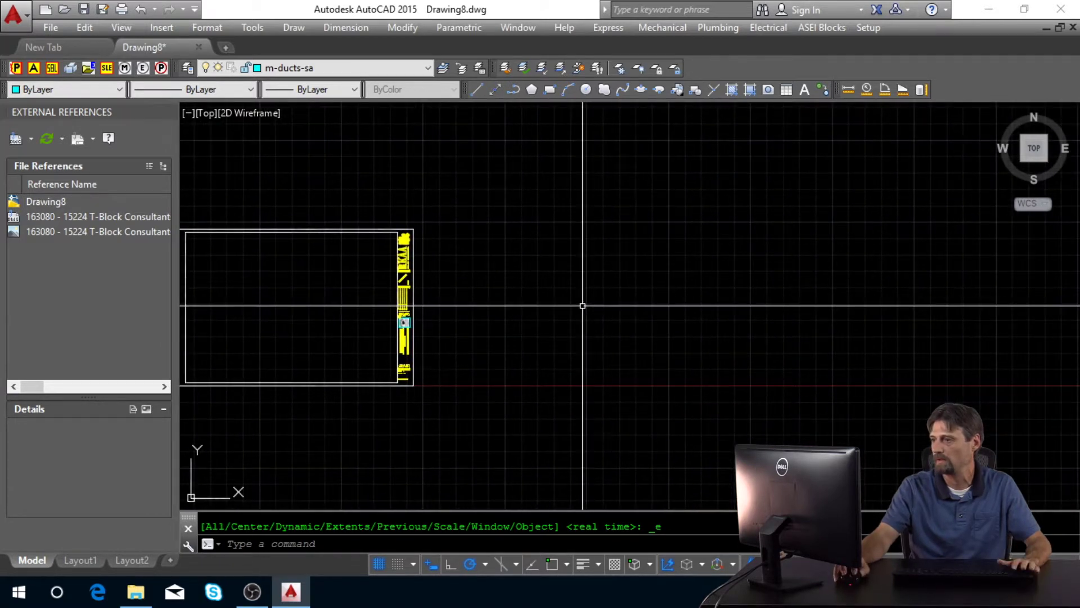
middle_click_drag(597, 309, 539, 303)
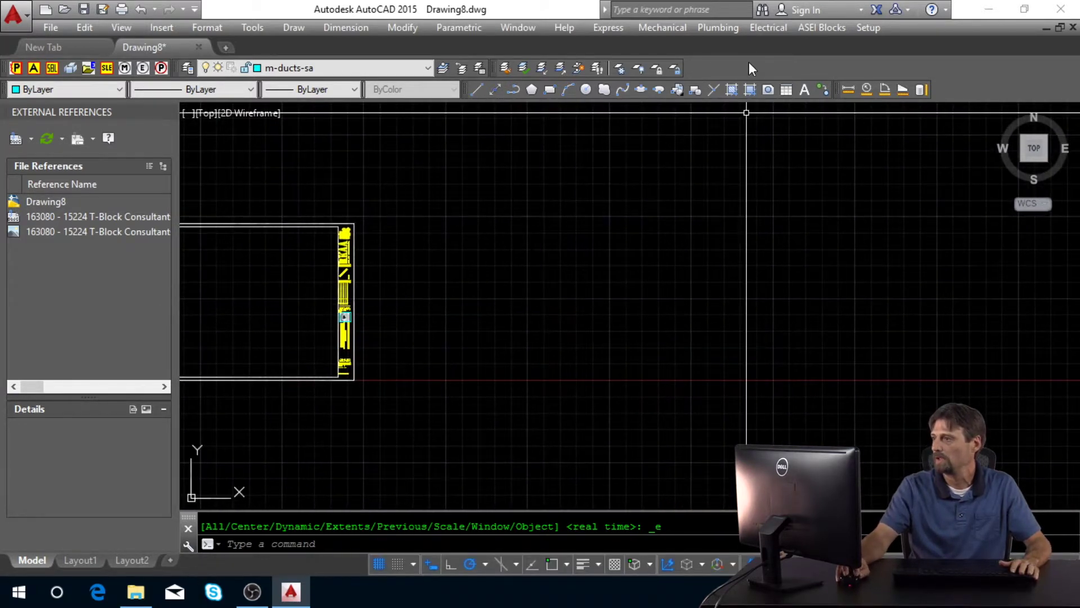
left_click(661, 29)
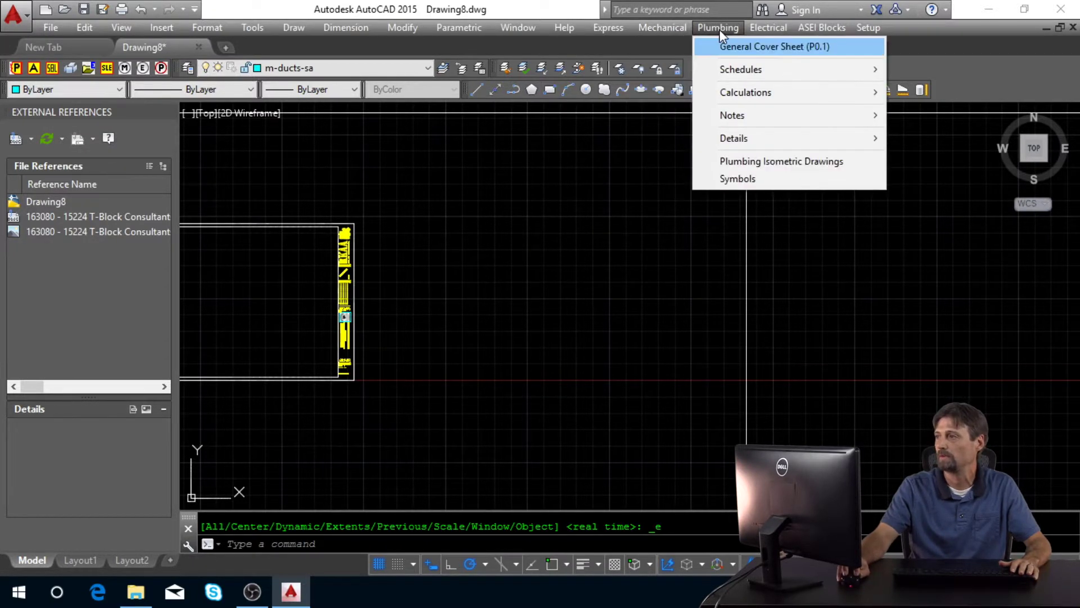
mouse_move(758, 33)
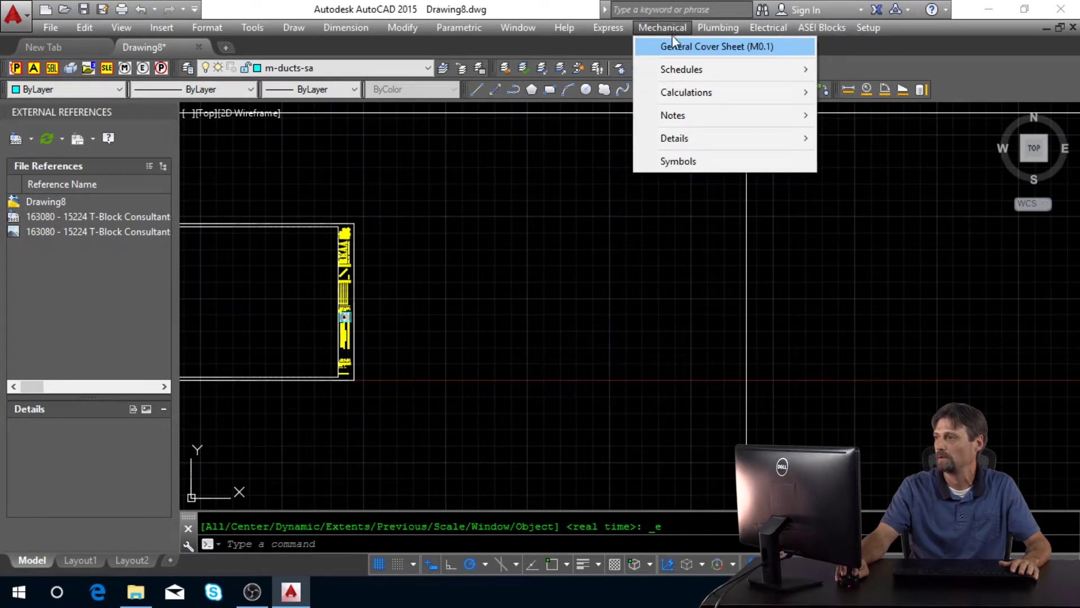
left_click(676, 47)
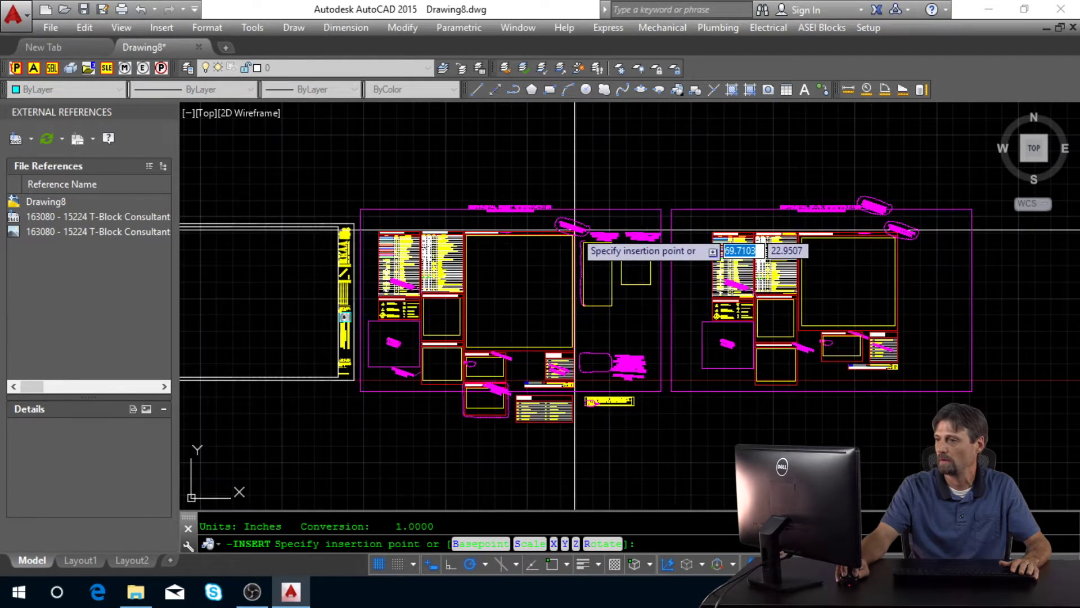
left_click(535, 275)
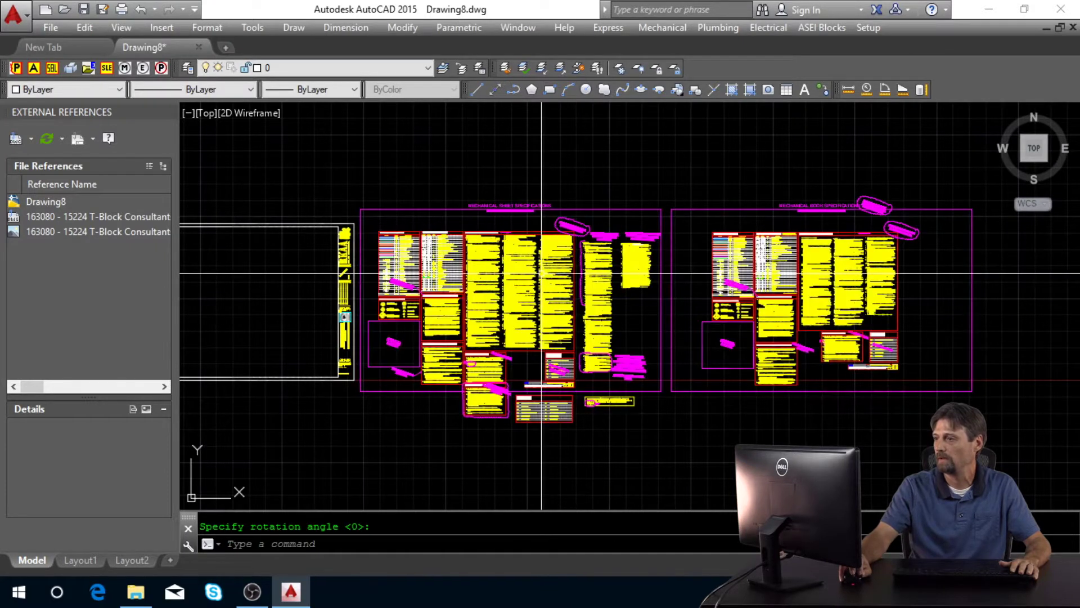
middle_click_drag(563, 275, 600, 267)
middle_click(621, 275)
middle_click(621, 275)
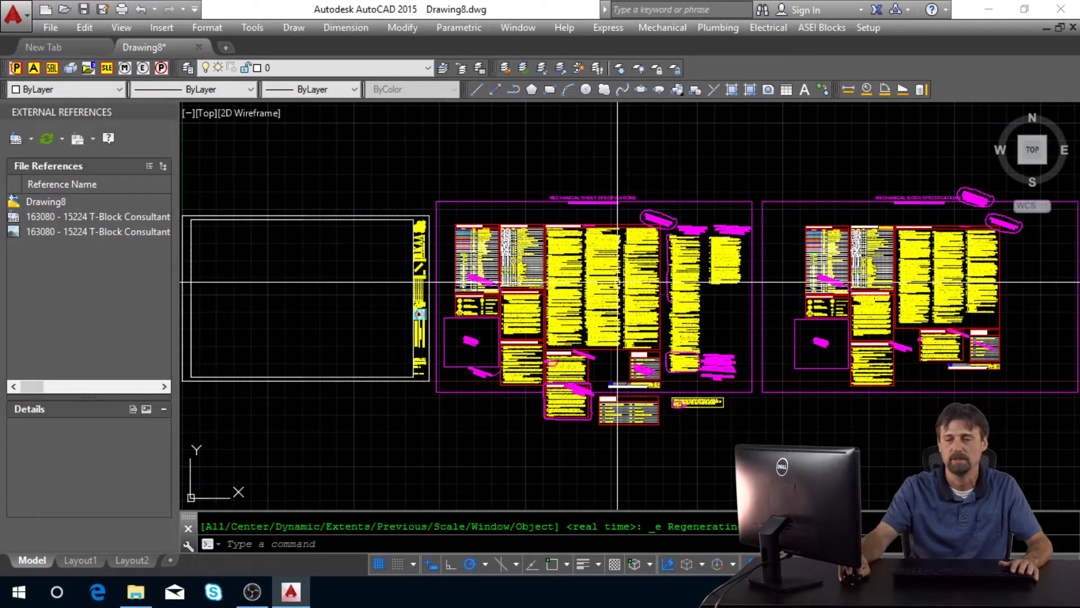
- Examine the title block strip and the neighbouring cover sheet legends, reference symbols and notes up close
scroll(411, 399, "up", 4)
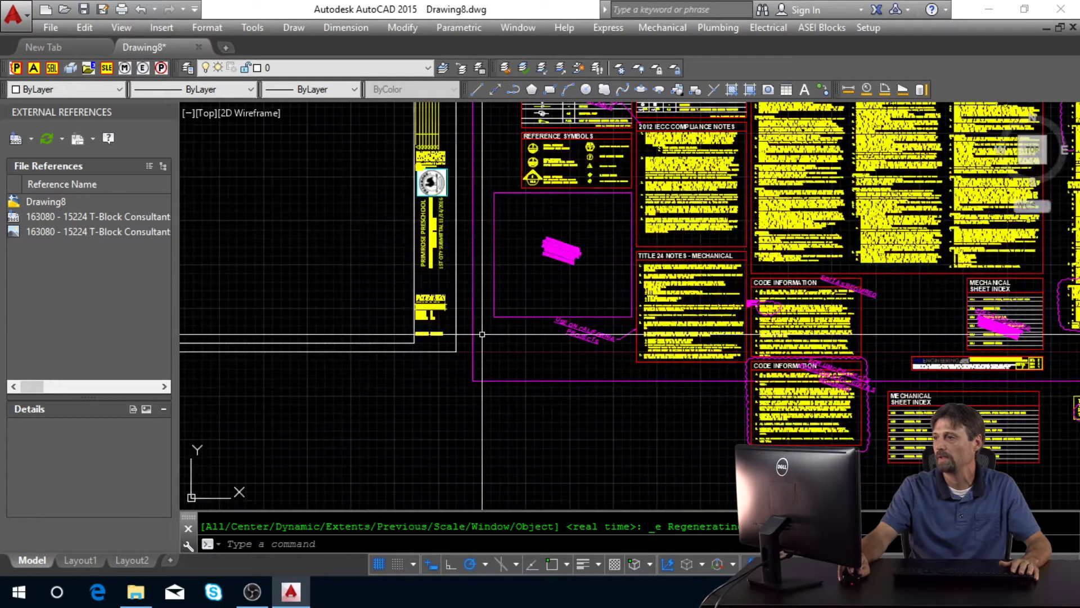
scroll(441, 348, "up", 4)
mouse_move(419, 302)
middle_mouse_down()
mouse_move(398, 410)
mouse_move(406, 404)
middle_mouse_up()
scroll(443, 349, "down", 2)
mouse_move(440, 110)
middle_mouse_down()
mouse_move(352, 340)
mouse_move(363, 328)
middle_mouse_up()
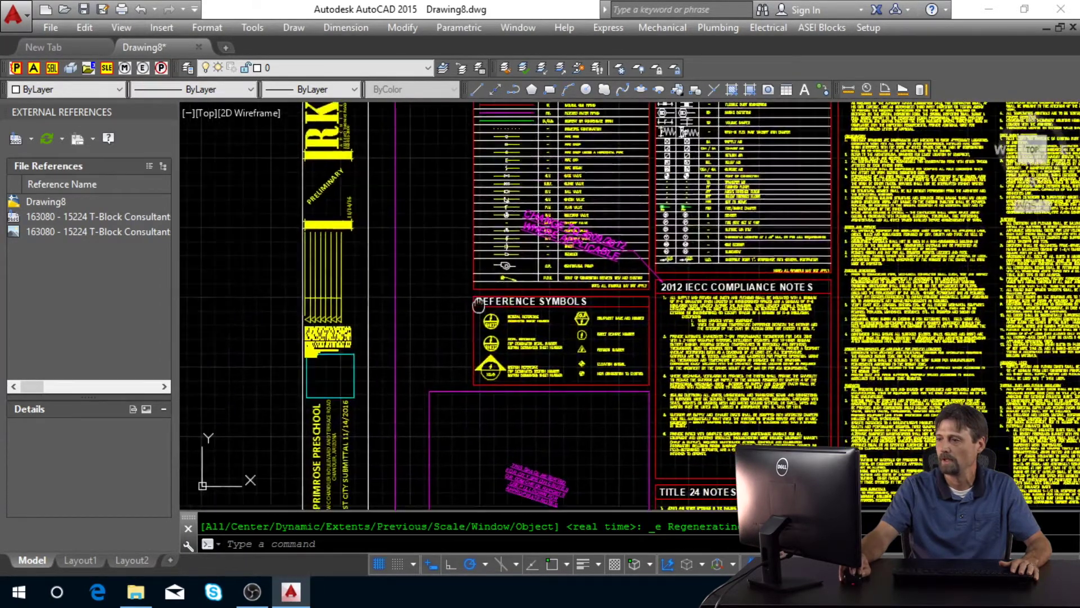
middle_click_drag(291, 398, 448, 303)
scroll(469, 319, "down", 3)
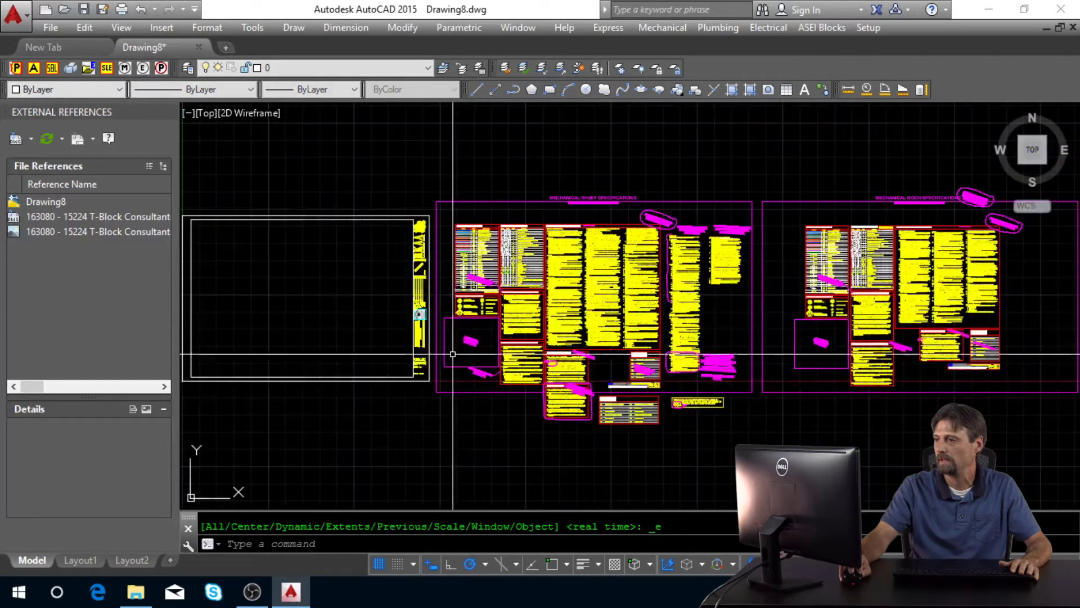
key("Escape")
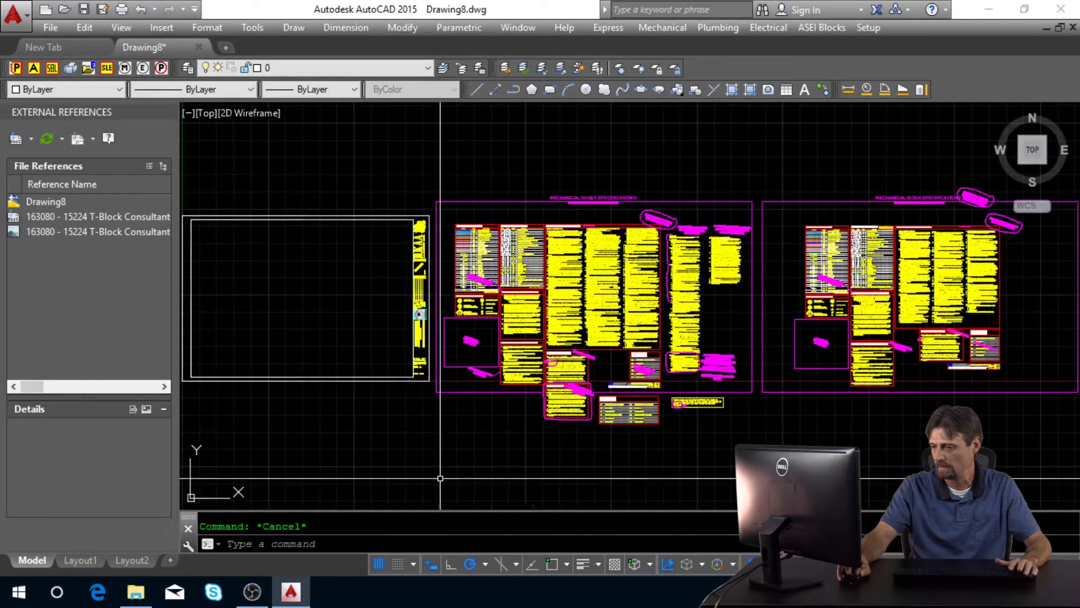
- Switch to File Explorer and open 15224 T-Block Consultants.dwg from 18XXXX - Training's A\2018\11.11.16 updated TB folder
left_click(137, 596)
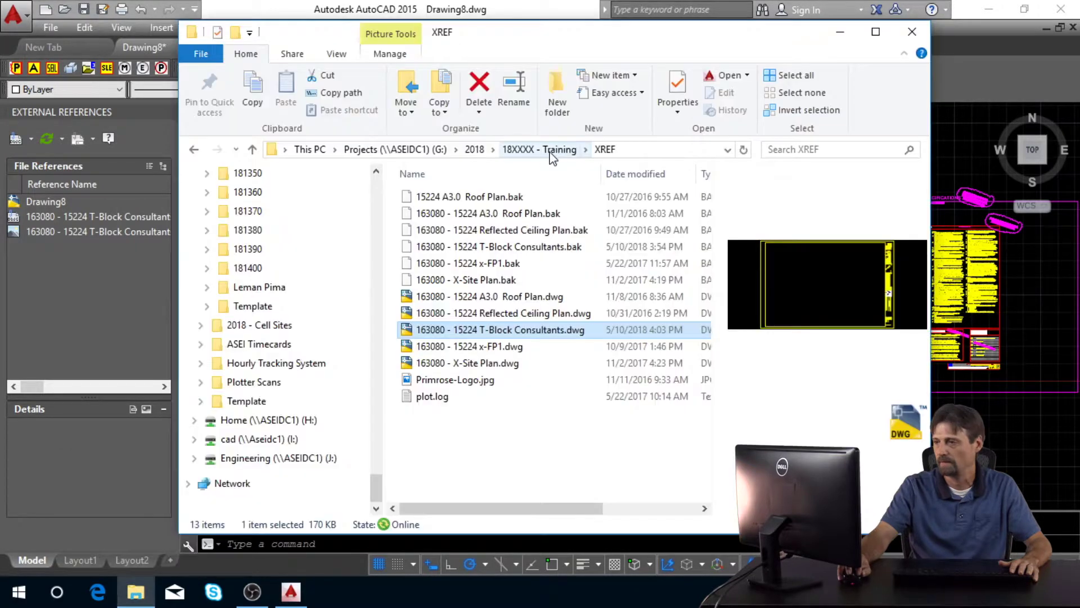
scroll(330, 302, "up", 4)
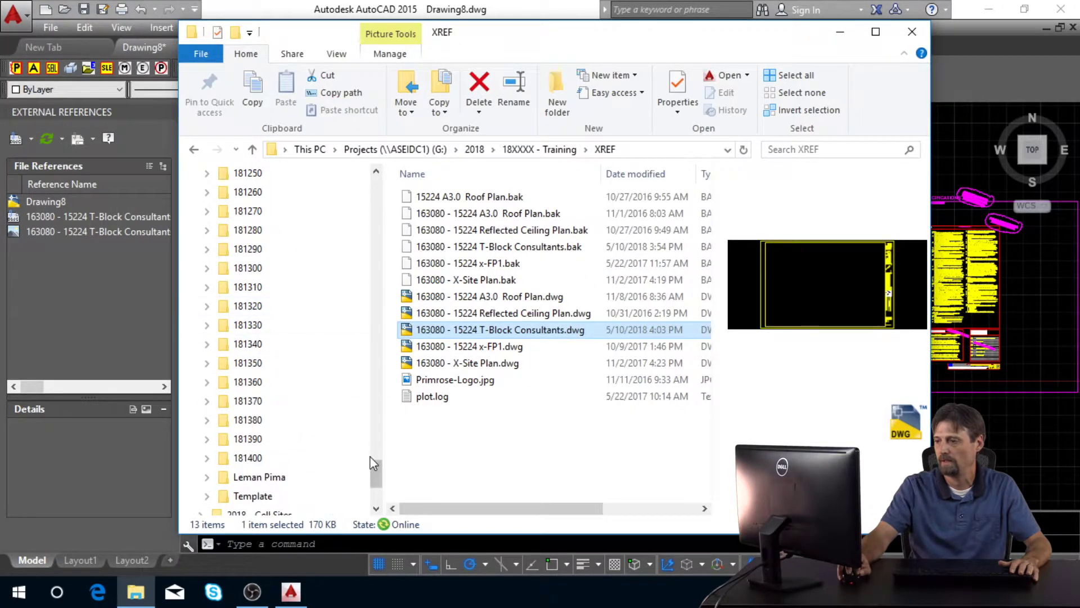
left_click_drag(371, 468, 363, 378)
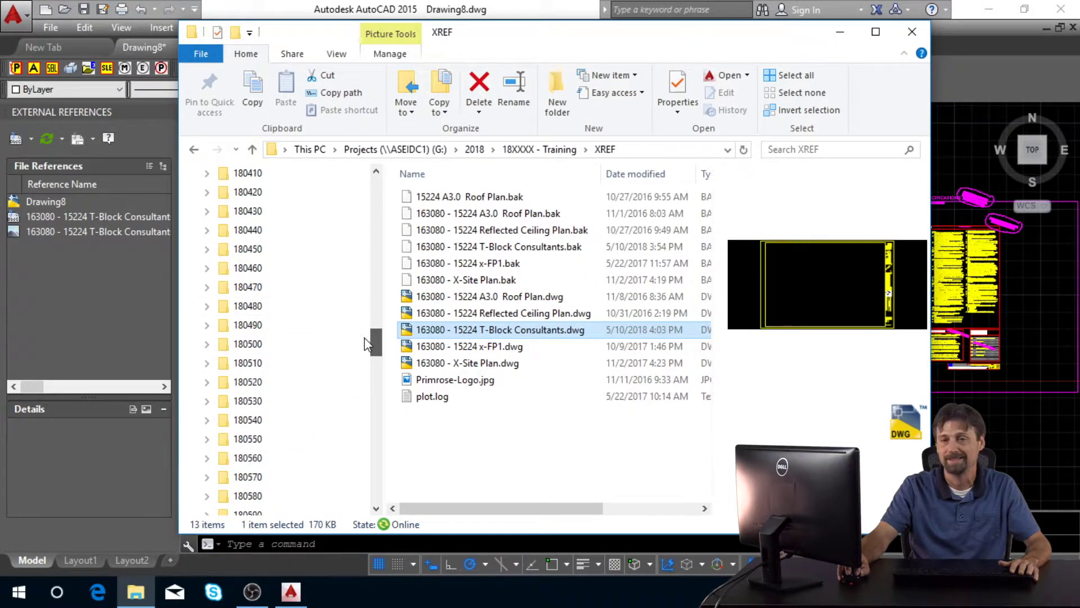
left_click_drag(364, 308, 372, 256)
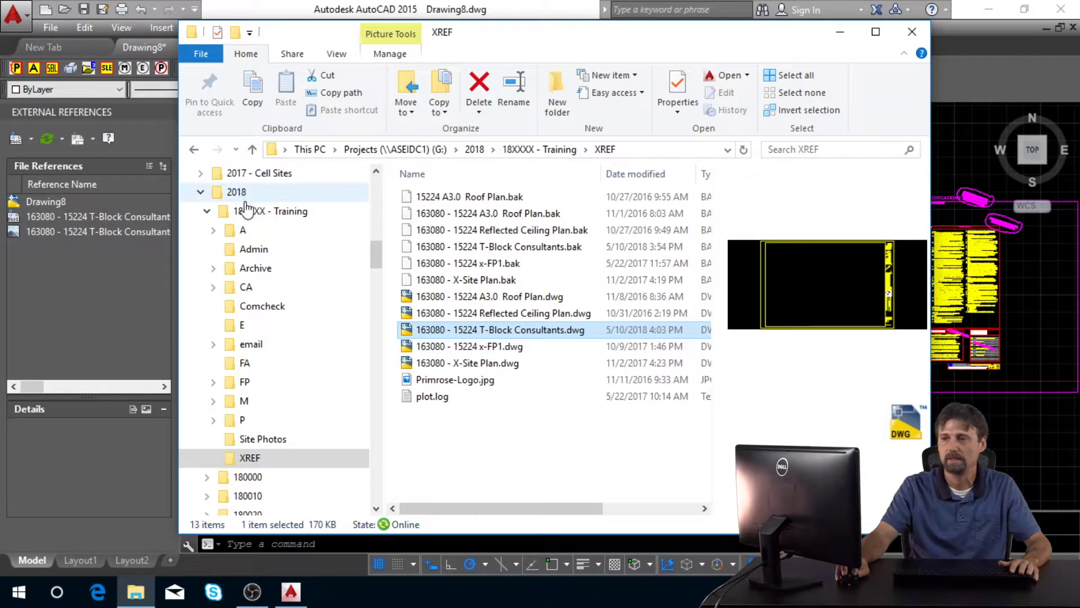
left_click(253, 214)
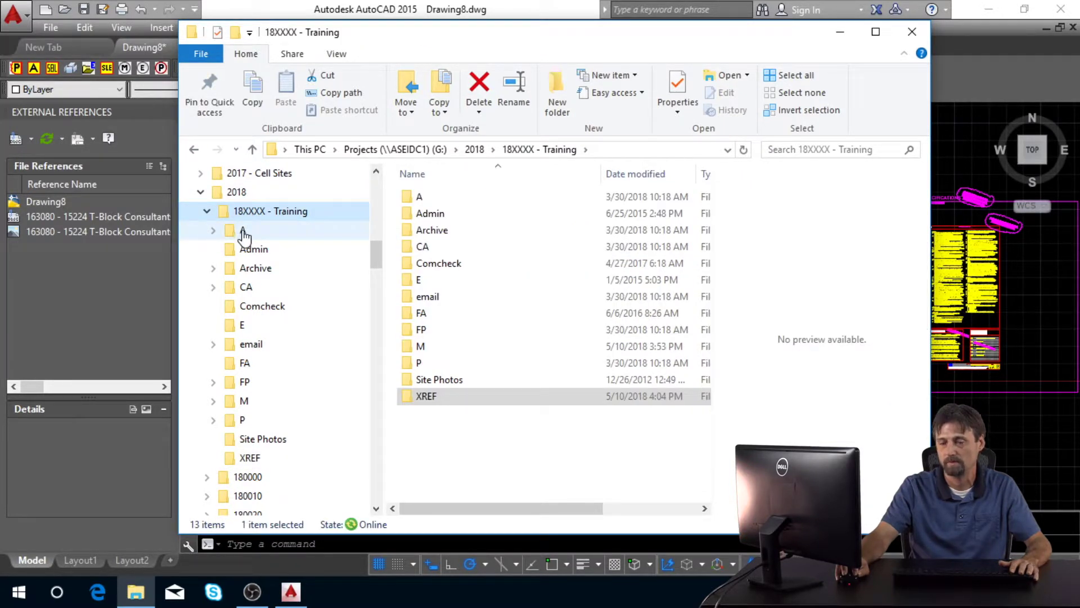
left_click(243, 232)
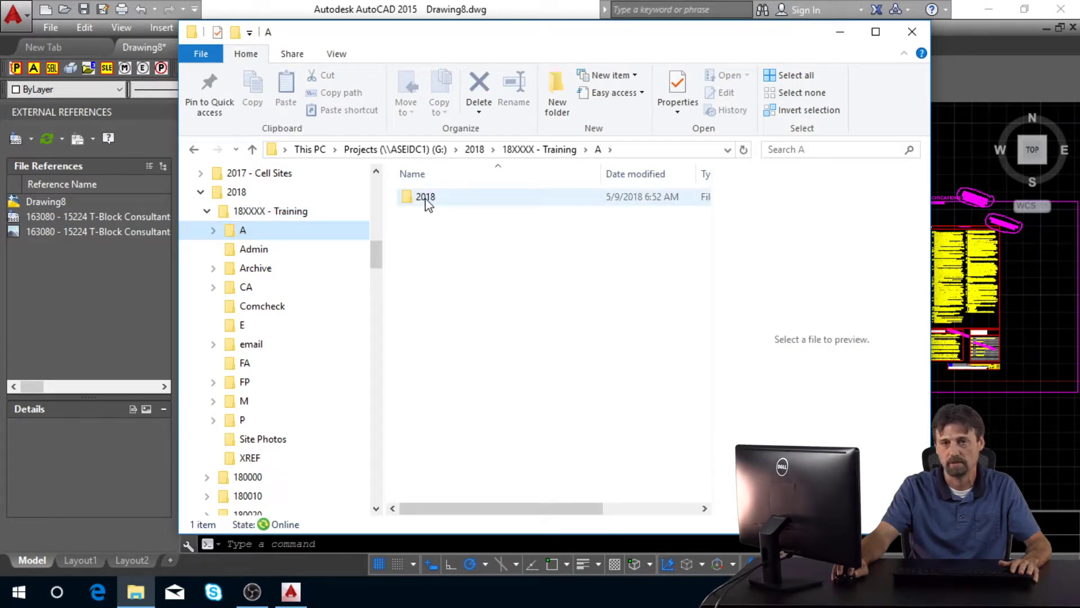
double_click(426, 198)
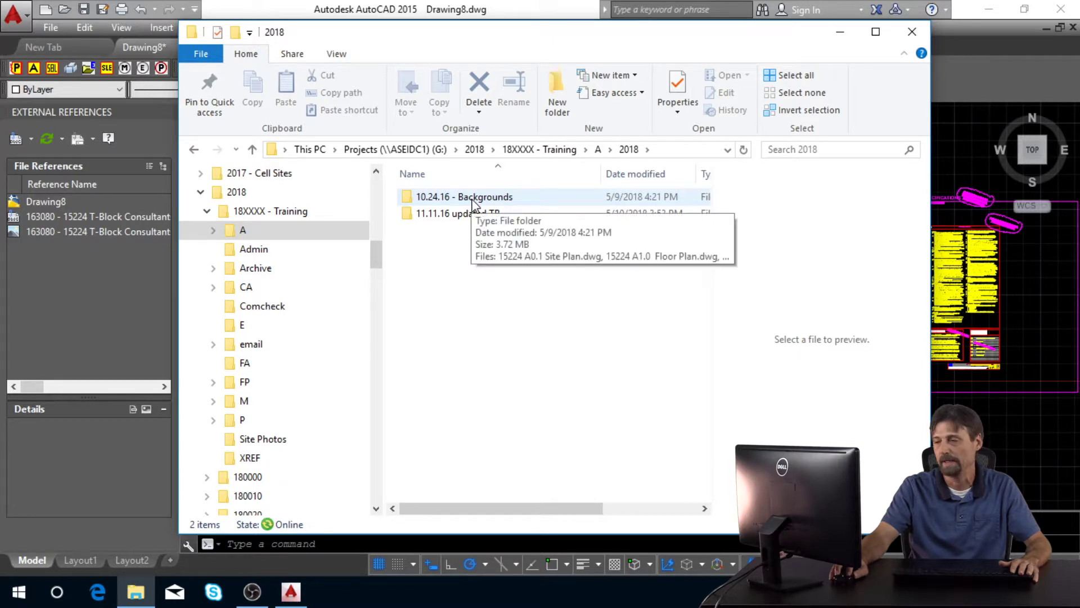
double_click(470, 215)
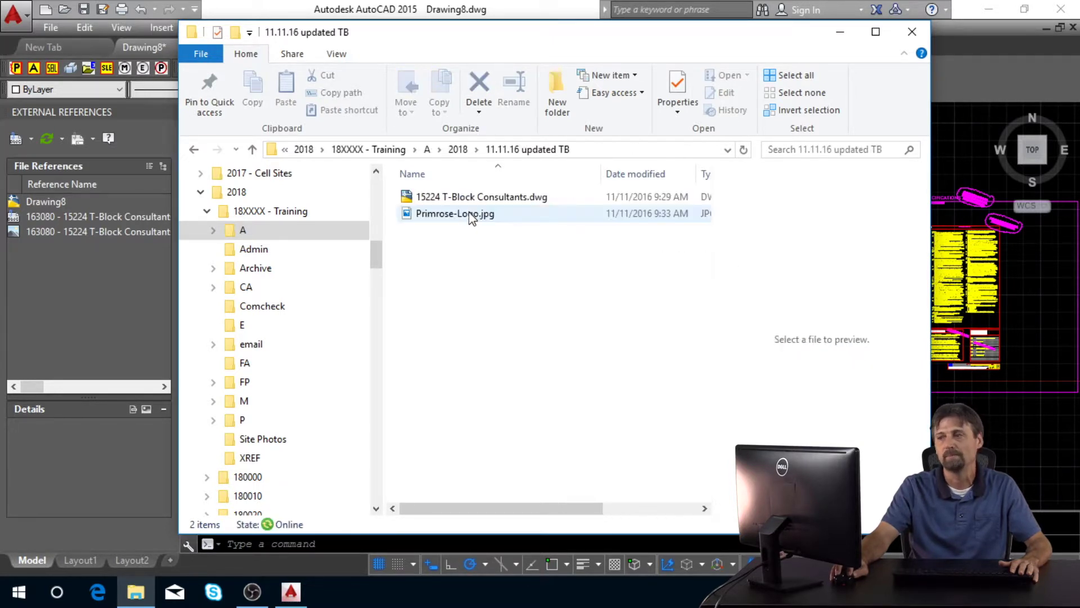
double_click(468, 200)
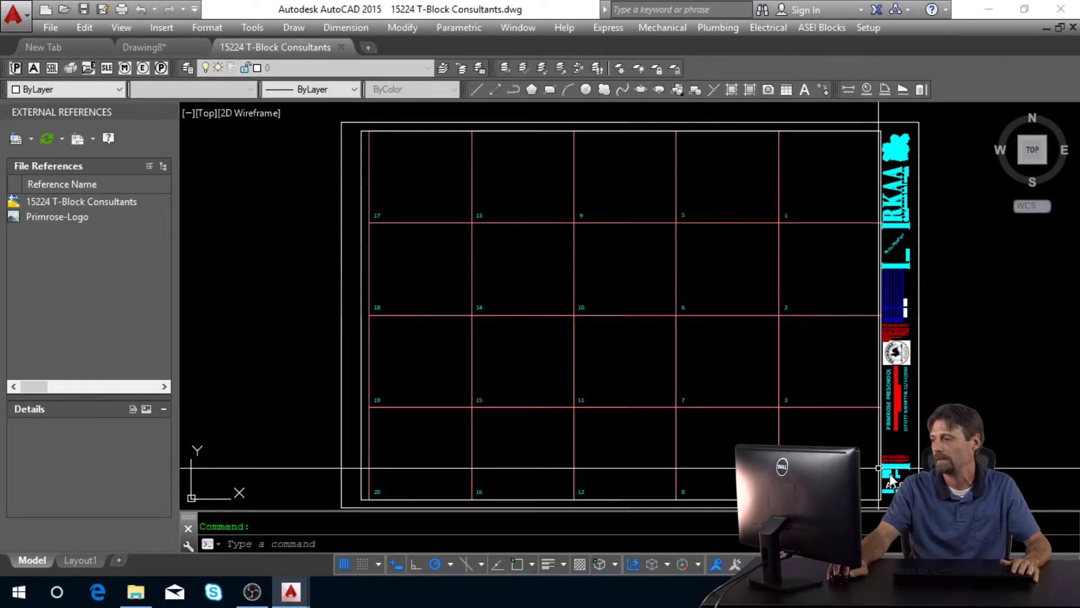
- Copy the block at the lower end of the title strip, using the sheet border's lower-right endpoint as base point
left_click(902, 484)
mouse_move(956, 394)
middle_mouse_down()
mouse_move(909, 374)
mouse_move(839, 374)
middle_mouse_up()
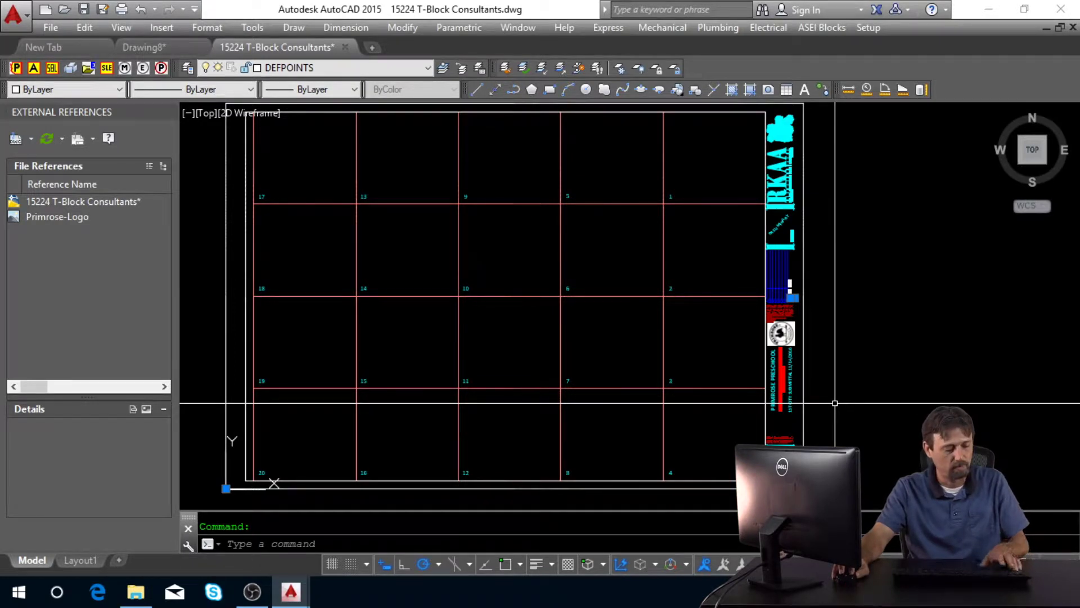
key("ctrl+shift+c")
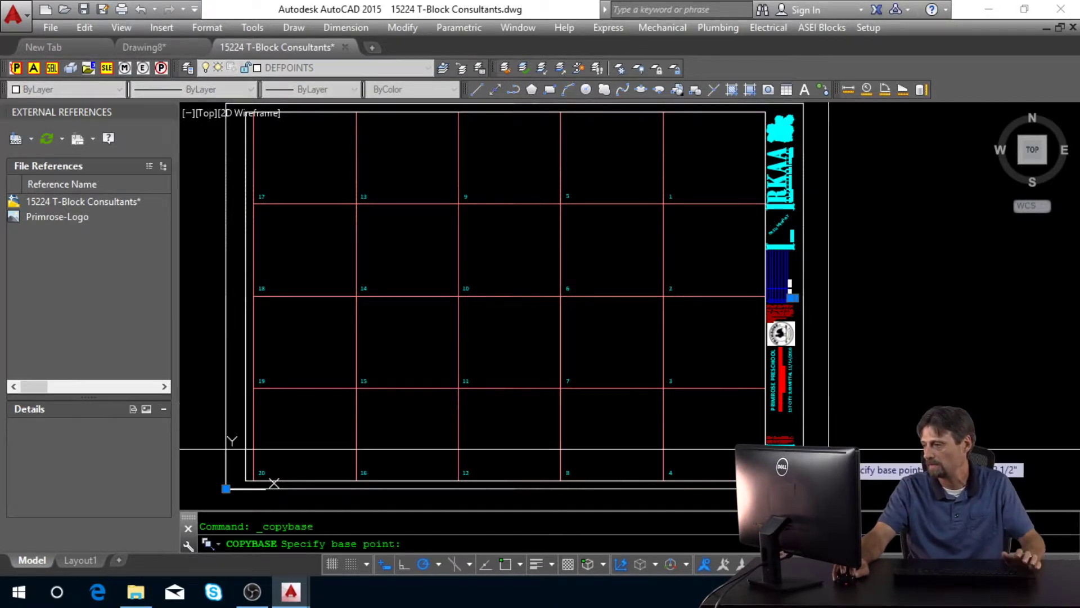
middle_click_drag(823, 446, 825, 434)
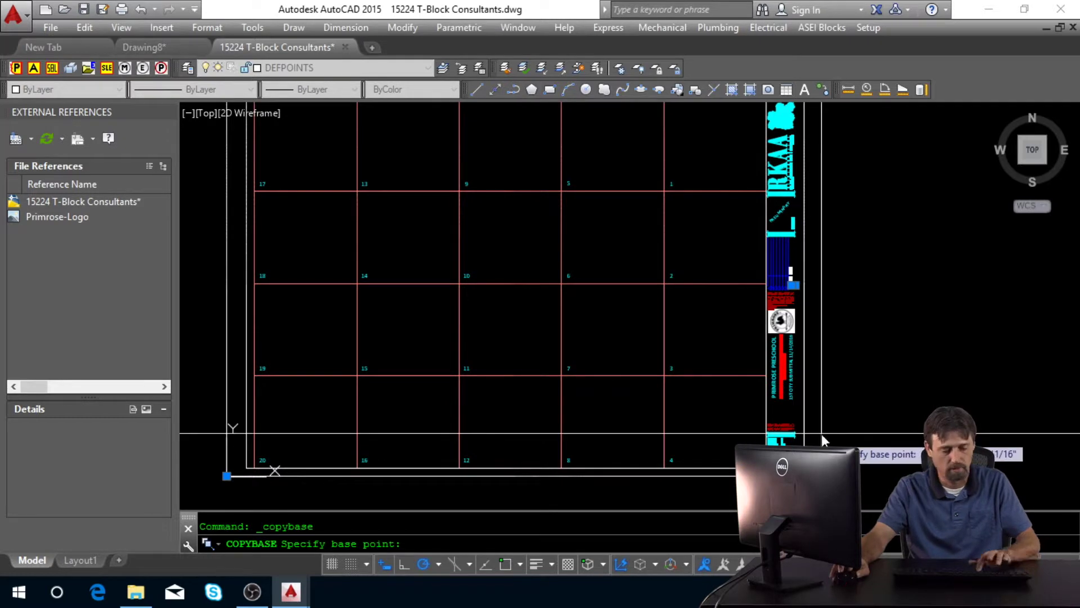
type("END")
key("Return")
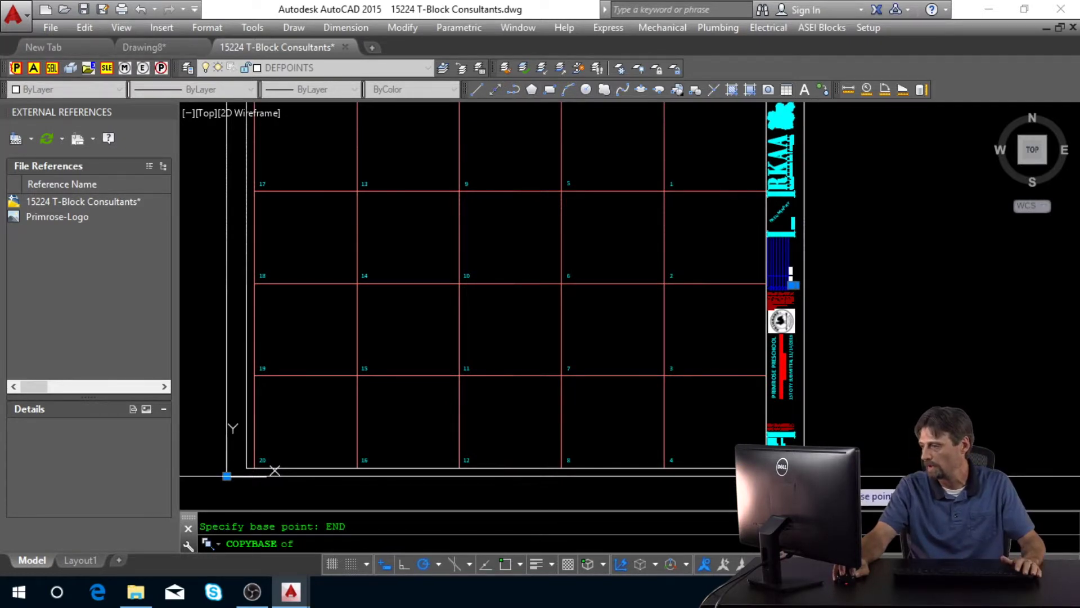
key("Escape")
key("Escape")
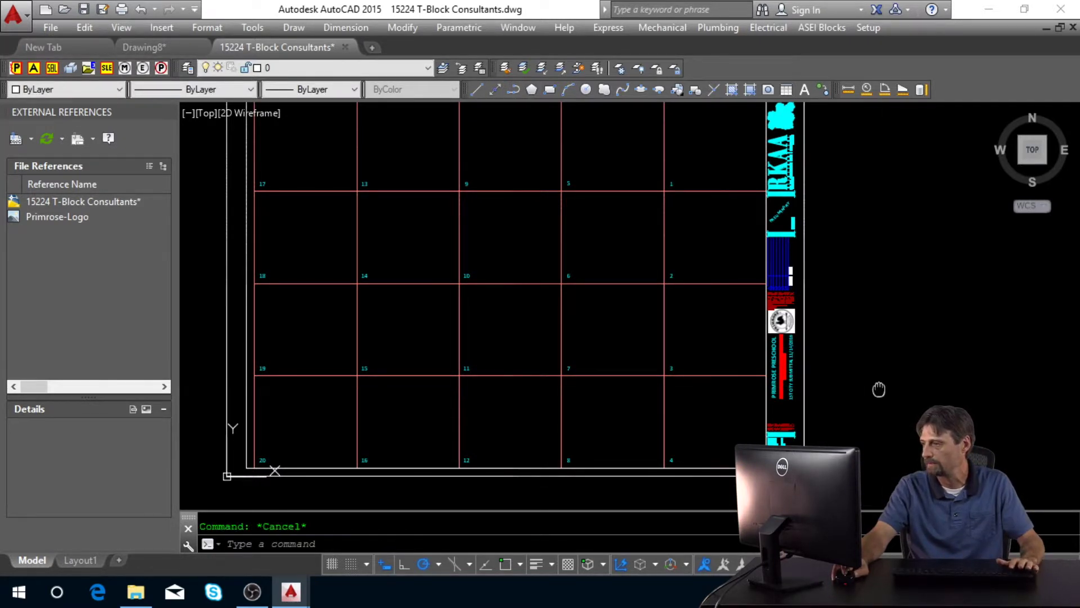
- Switch to Drawing8 and paste the copied title info block at the endpoint of the sheet border's lower-right corner
middle_click(878, 390)
middle_click(878, 390)
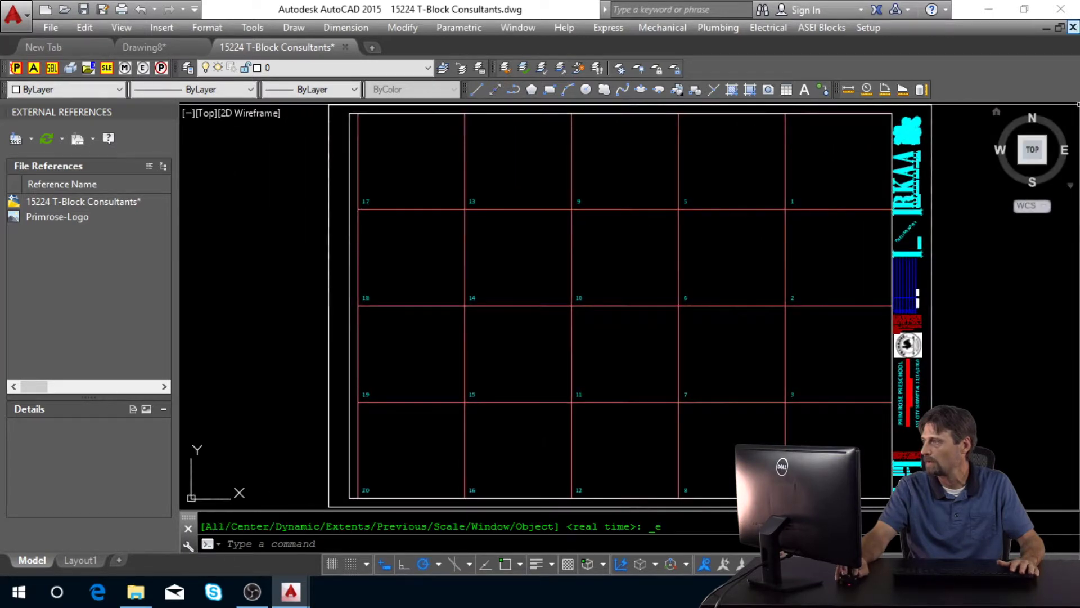
key("ctrl+Tab")
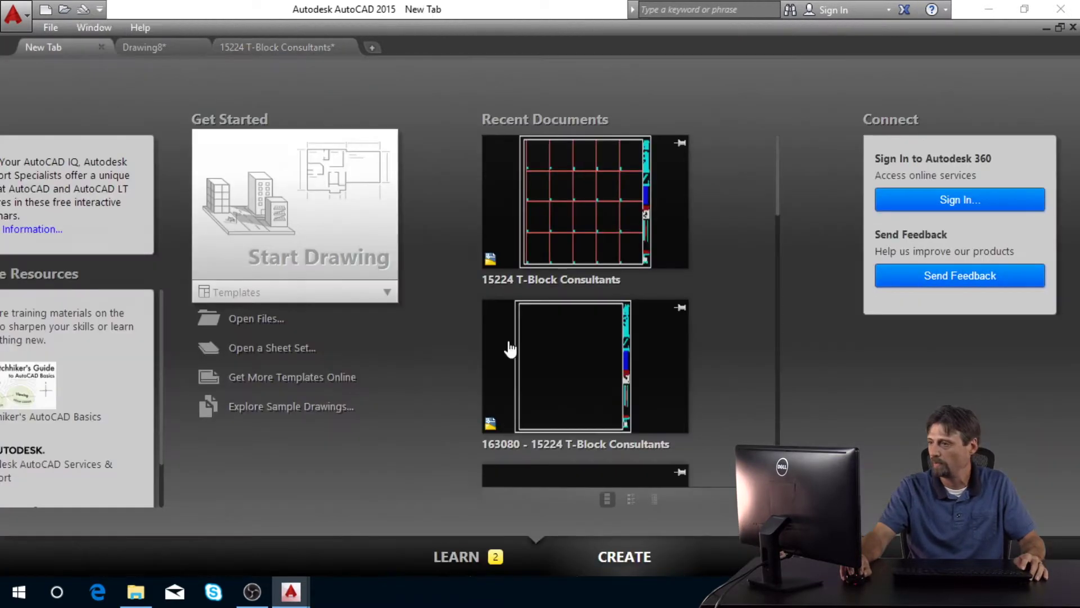
key("ctrl+Tab")
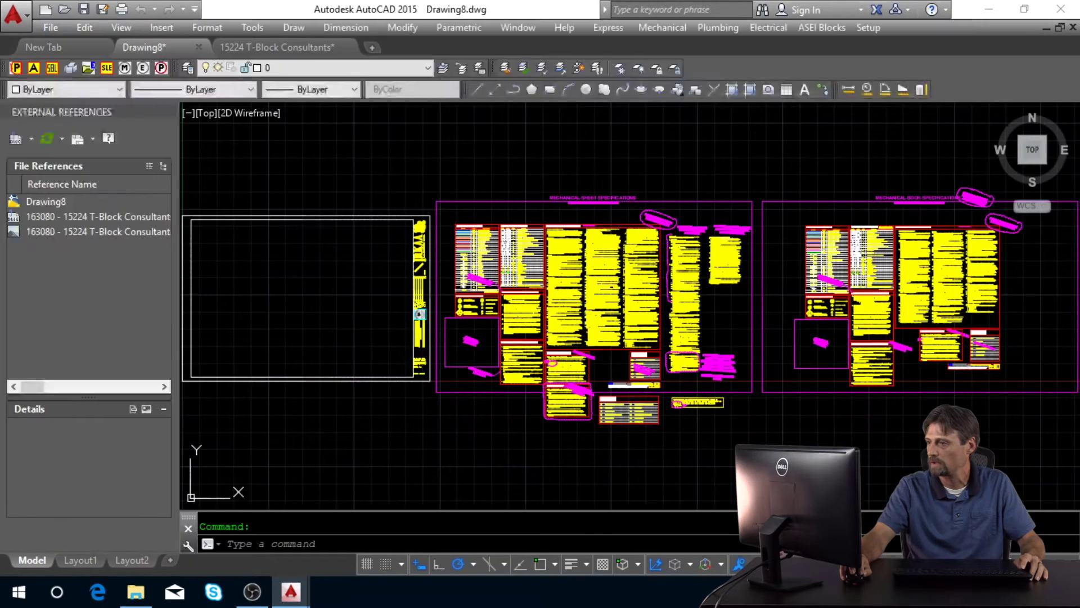
scroll(319, 352, "up", 8)
middle_click_drag(643, 400, 242, 233)
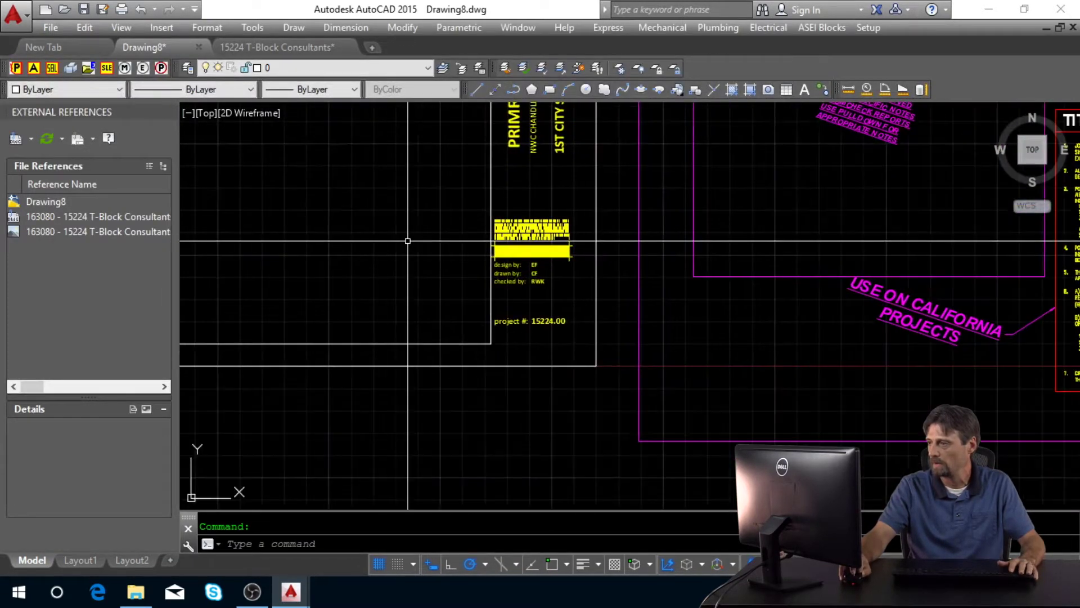
middle_click_drag(314, 375, 276, 392)
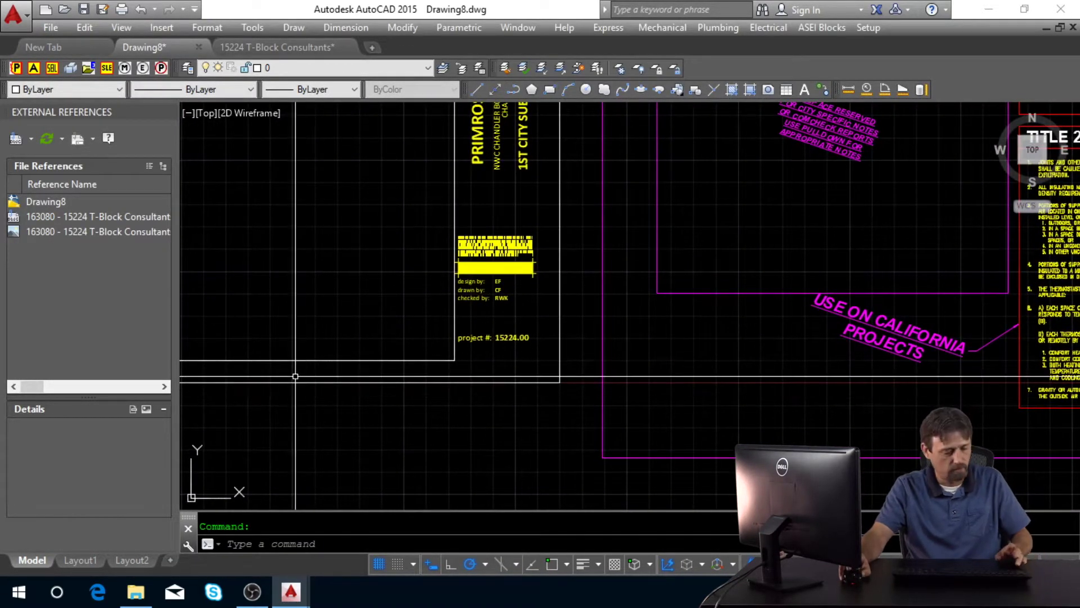
key("ctrl+v")
type("END")
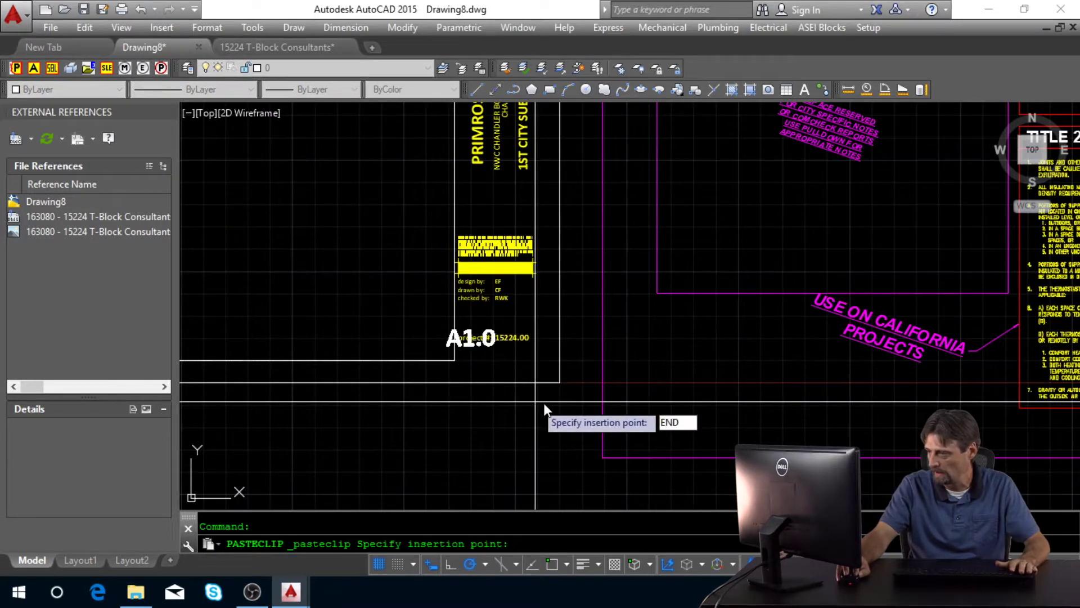
key("Return")
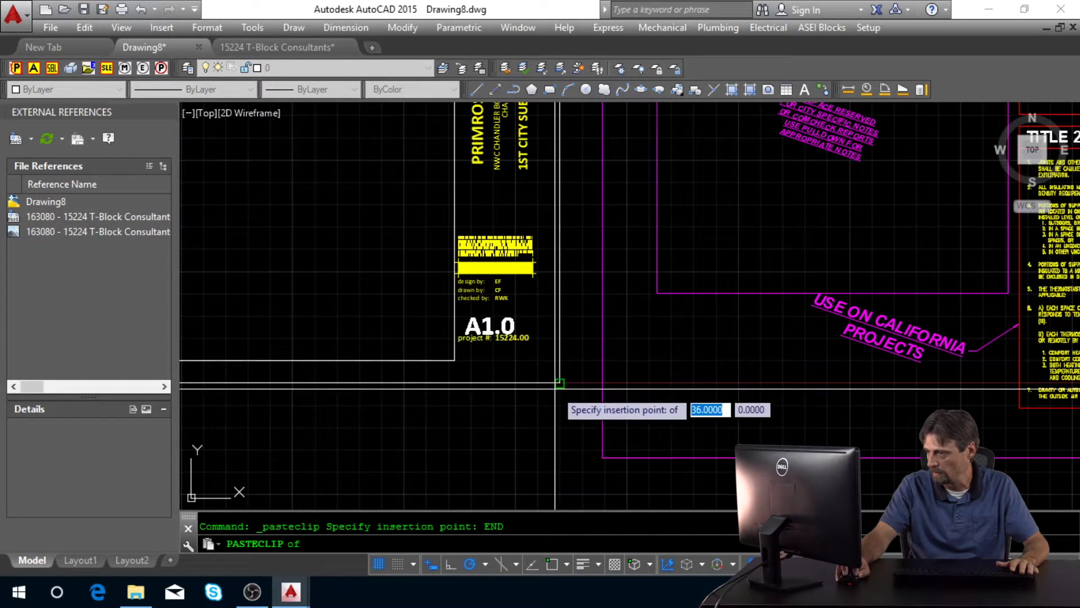
key("Escape")
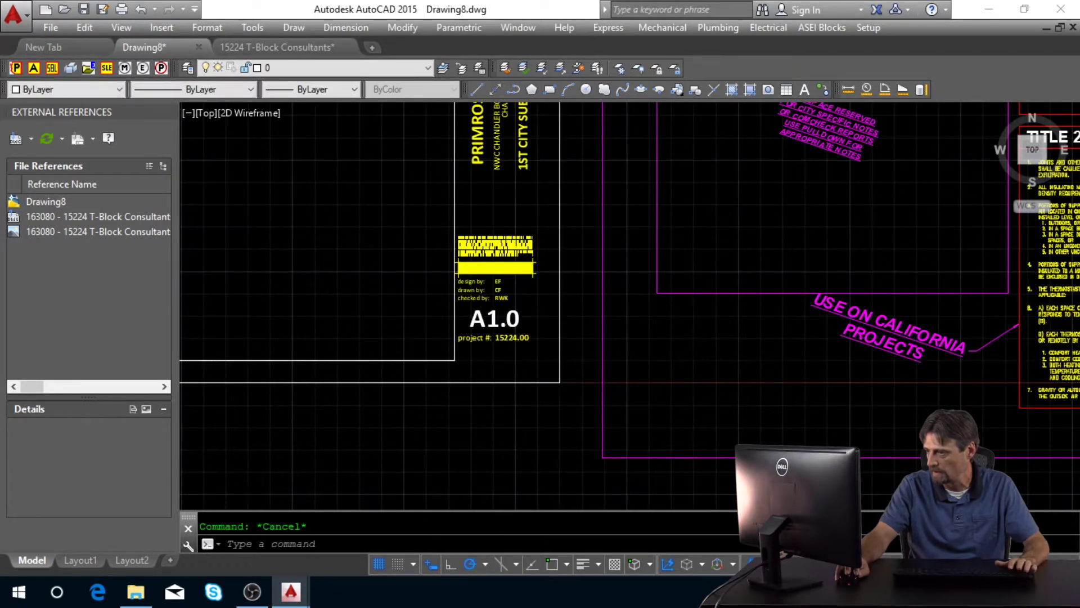
- Examine the Mechanical Sheet Index on the cover sheet for the sheet number and title of the specifications sheet
scroll(514, 386, "down", 3)
middle_click_drag(515, 386, 455, 523)
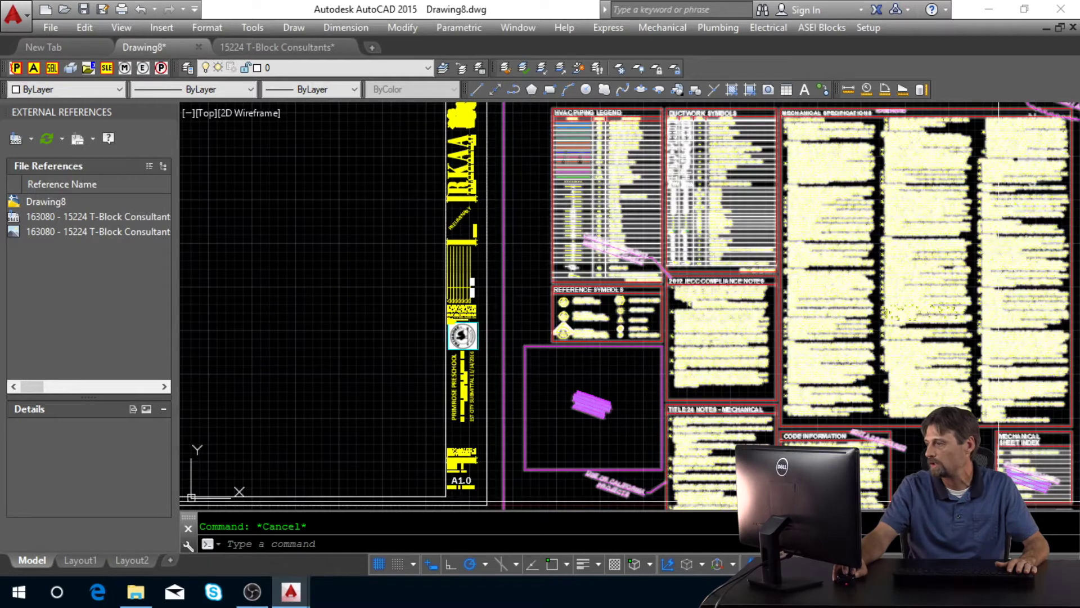
scroll(720, 362, "up", 6)
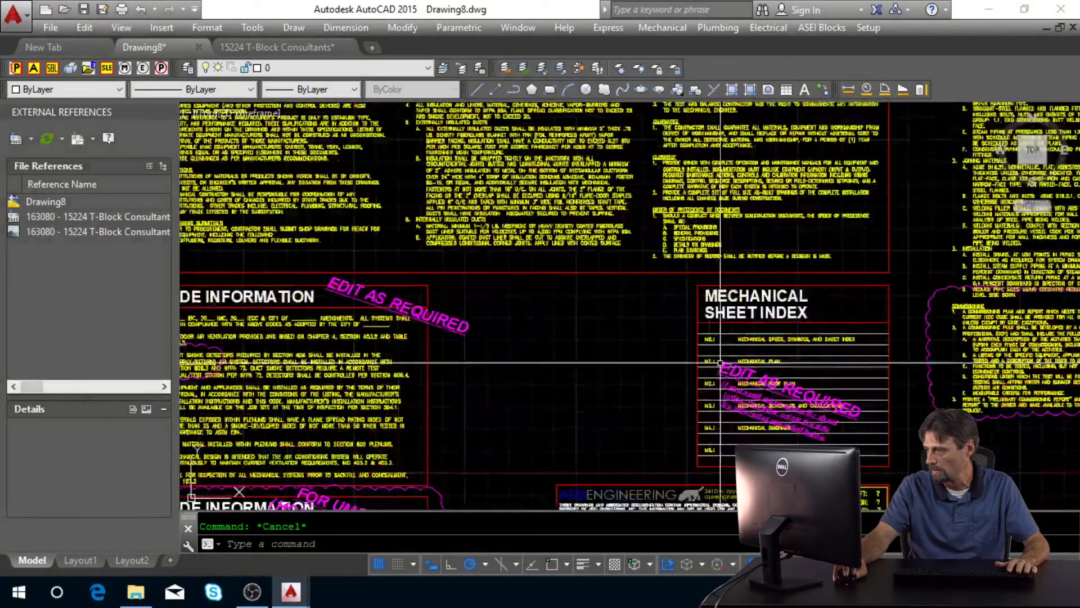
scroll(797, 356, "up", 2)
middle_click_drag(801, 358, 566, 311)
scroll(594, 317, "down", 1)
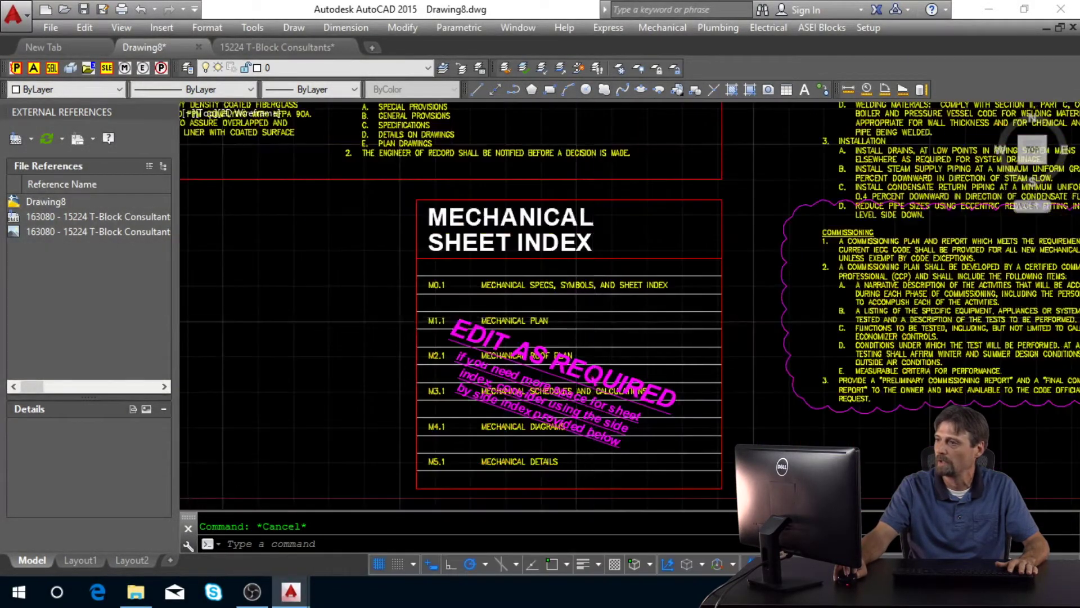
scroll(589, 320, "down", 4)
scroll(590, 320, "up", 1)
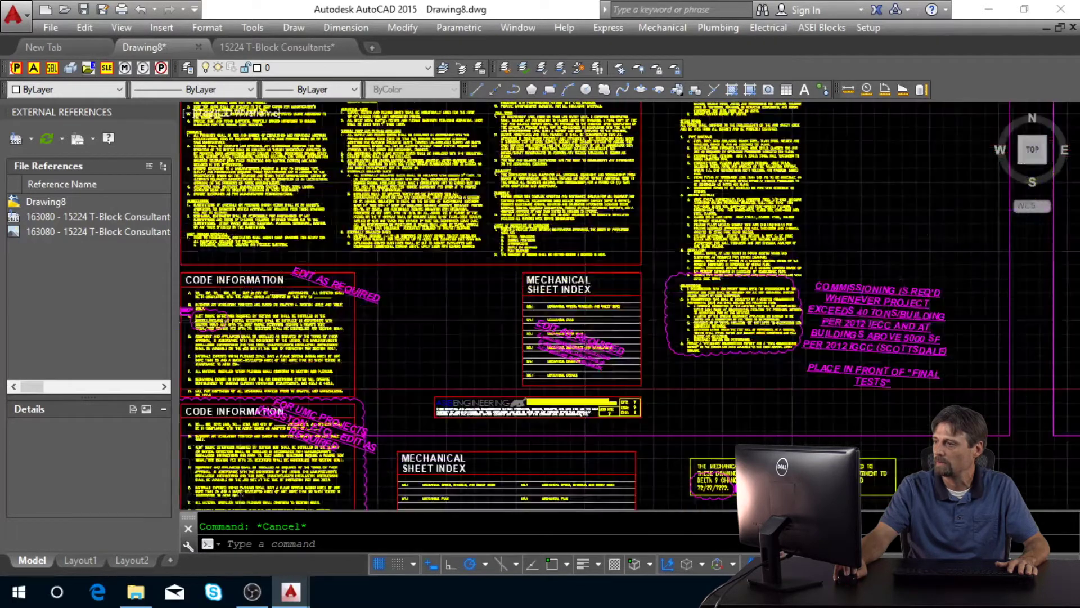
scroll(587, 321, "up", 2)
scroll(585, 324, "up", 3)
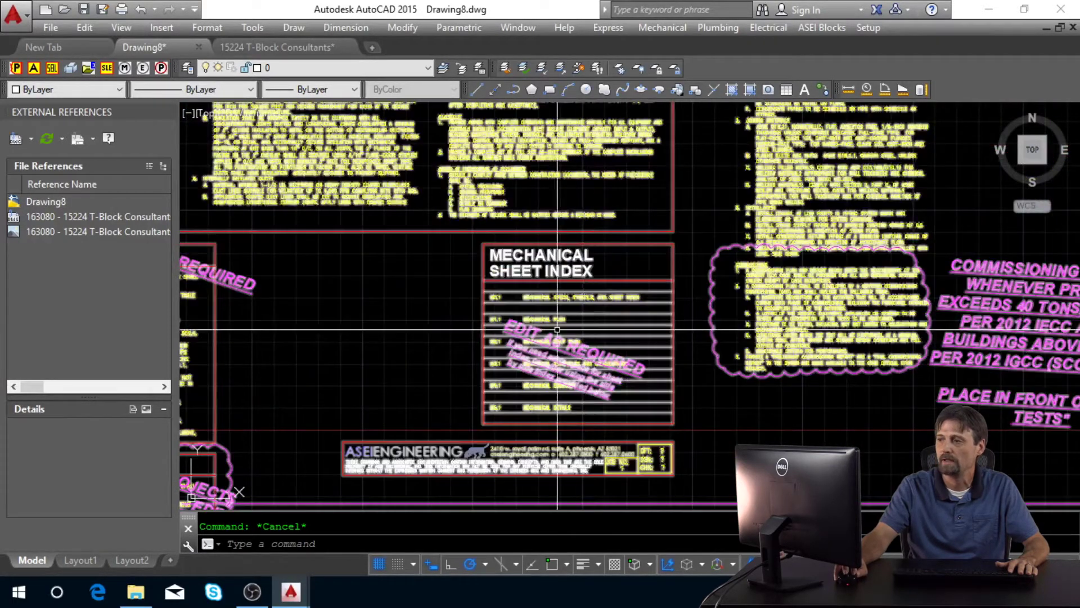
middle_click_drag(471, 328, 463, 287)
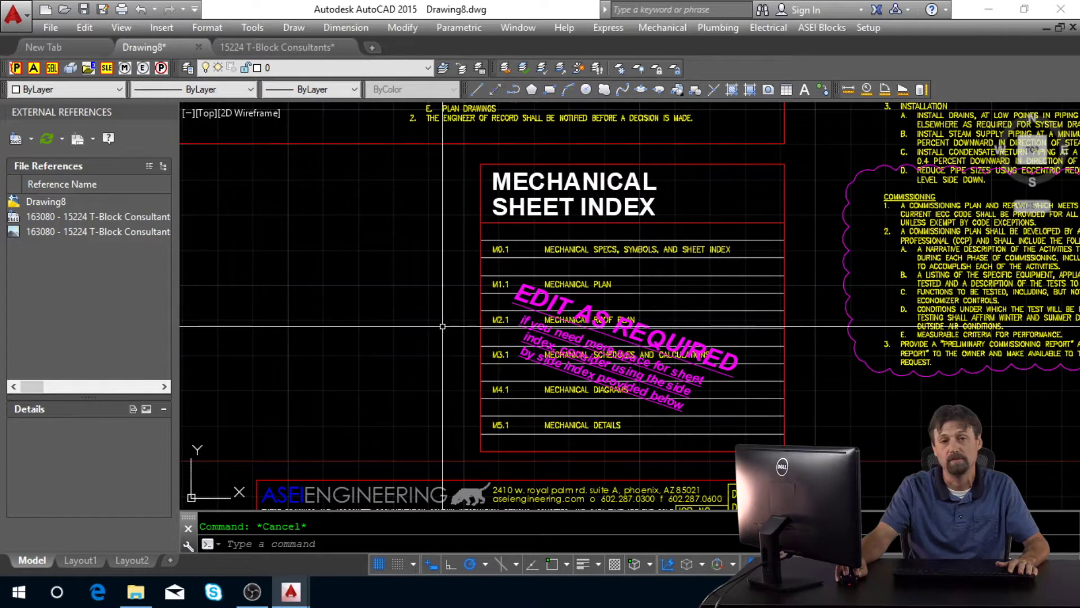
scroll(436, 292, "down", 6)
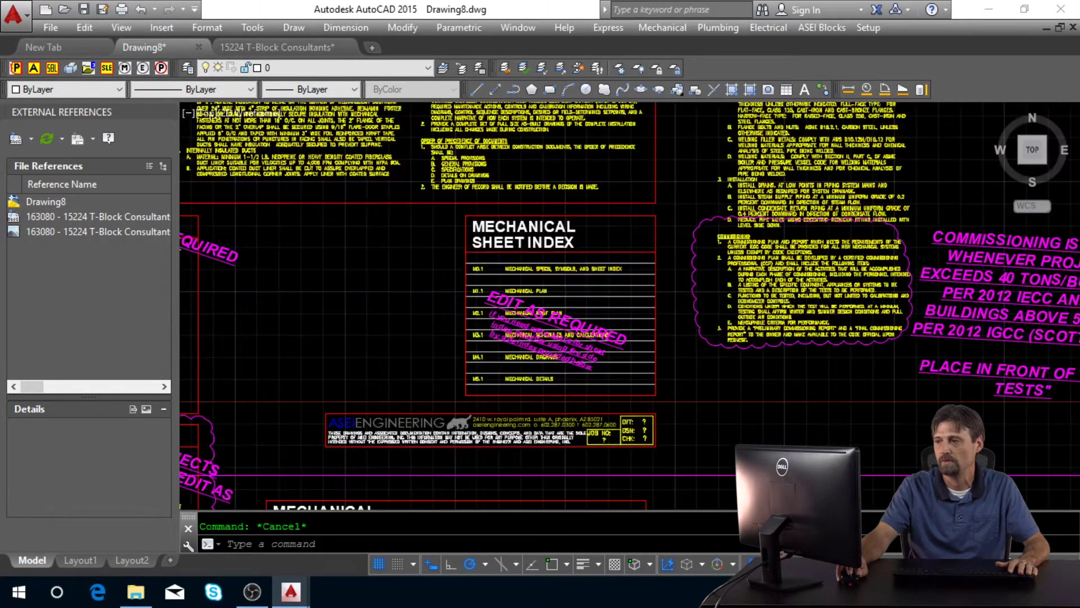
scroll(436, 292, "up", 2)
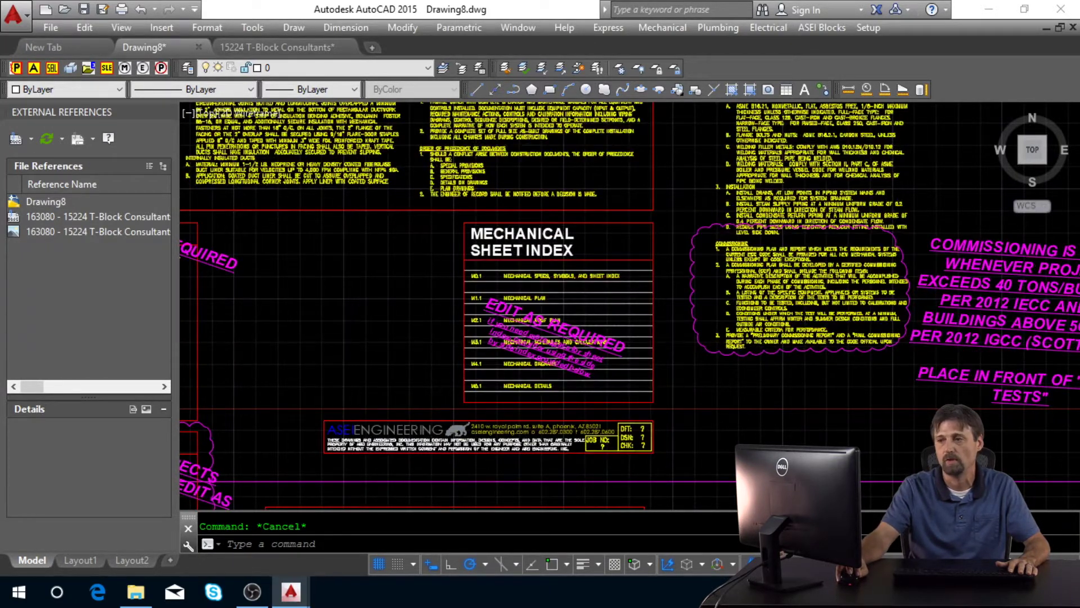
scroll(572, 338, "down", 2)
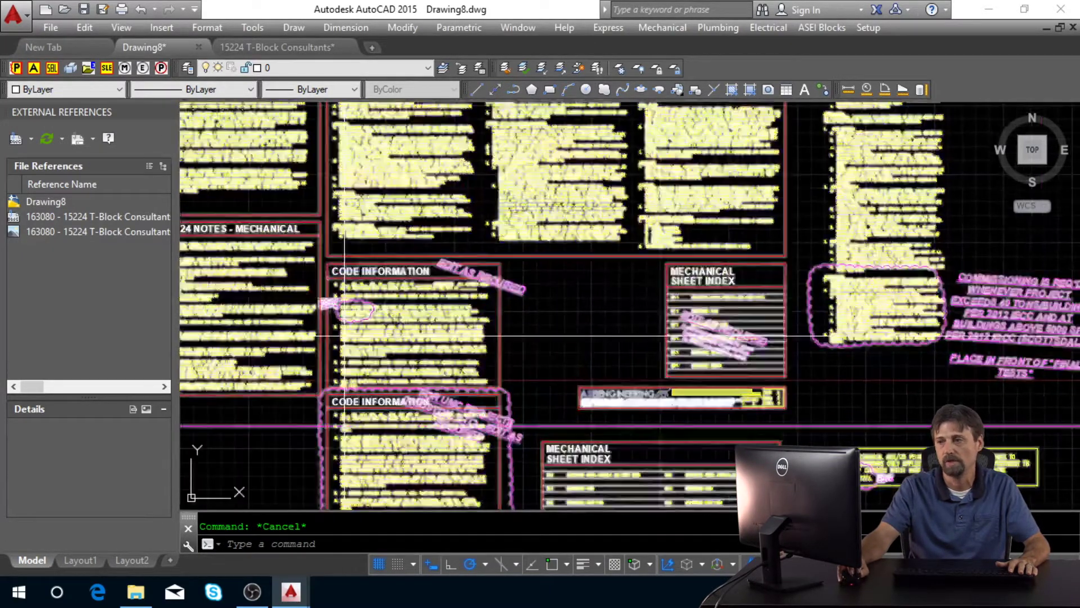
- Edit the pasted block's attributes: sheet number M0.1, title "MECHANICAL SPECIFICATION," and second title line "SYMBOLS, AND SHEET INDEX"
mouse_move(572, 338)
middle_mouse_down()
mouse_move(639, 339)
mouse_move(497, 352)
middle_mouse_up()
middle_click_drag(254, 362, 889, 361)
scroll(680, 356, "up", 2)
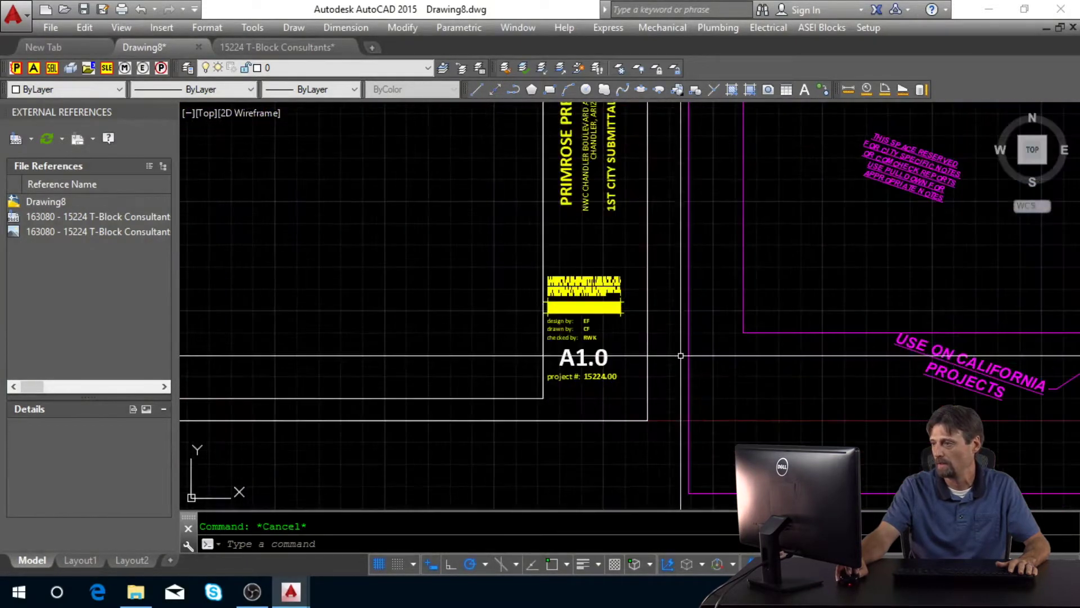
middle_click_drag(681, 356, 557, 412)
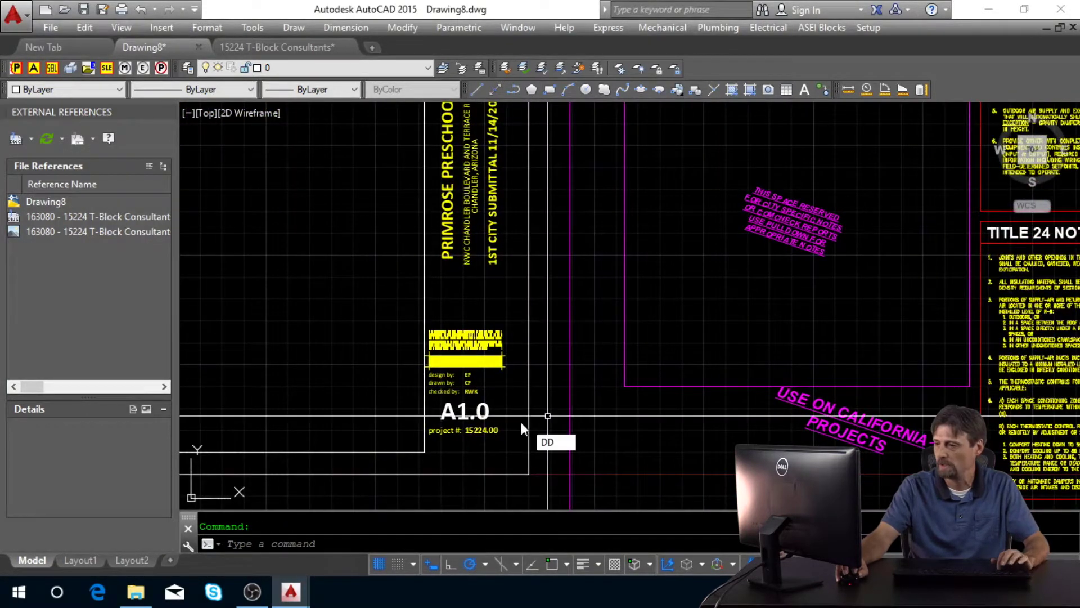
right_click(498, 414)
key("Escape")
right_click(490, 414)
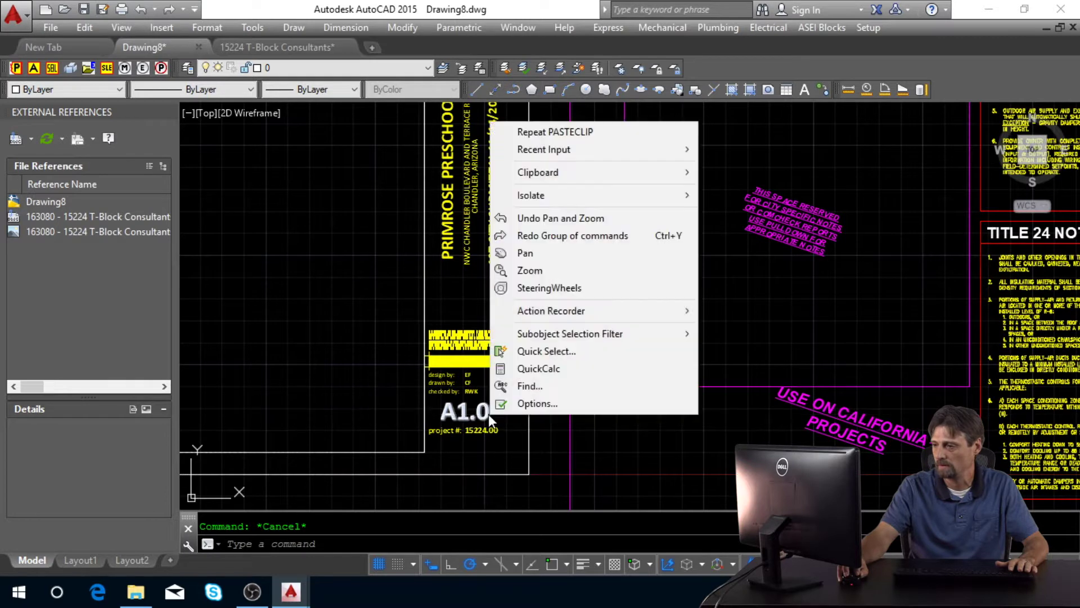
key("Escape")
type("DD")
key("Return")
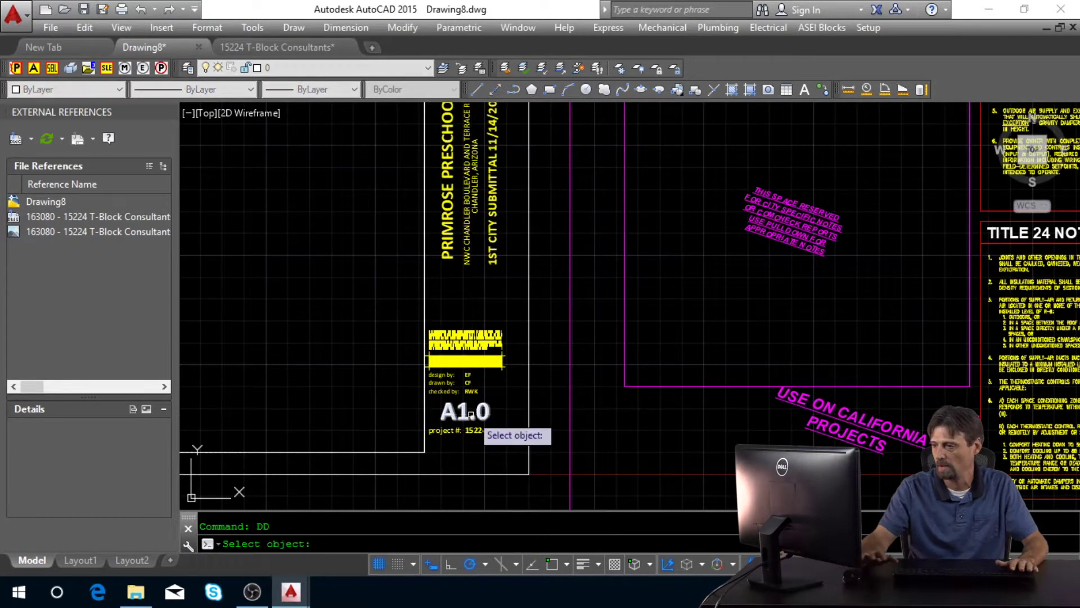
left_click(460, 414)
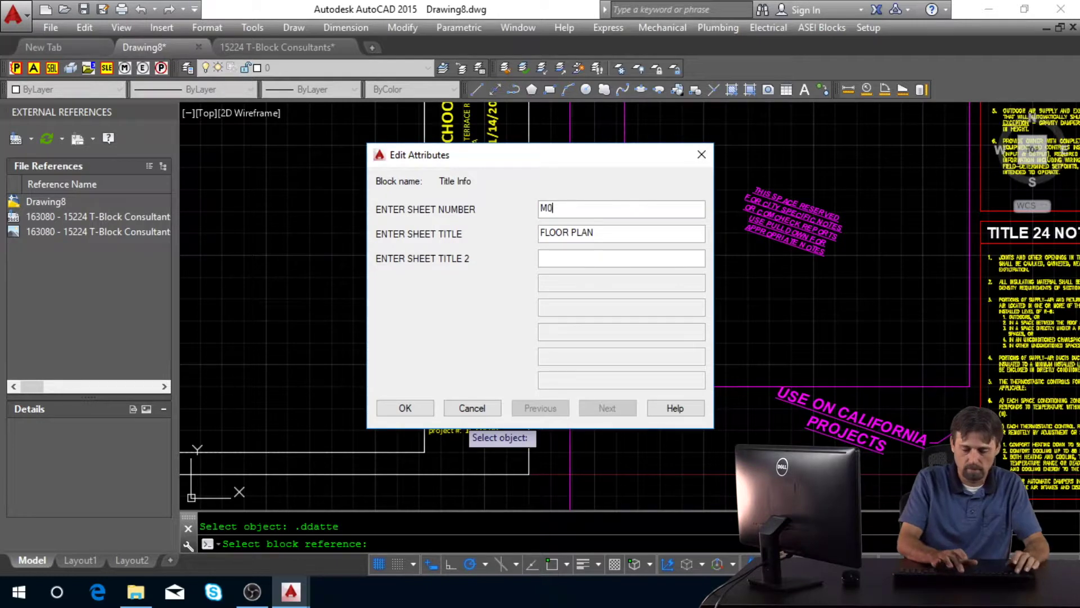
key("Tab")
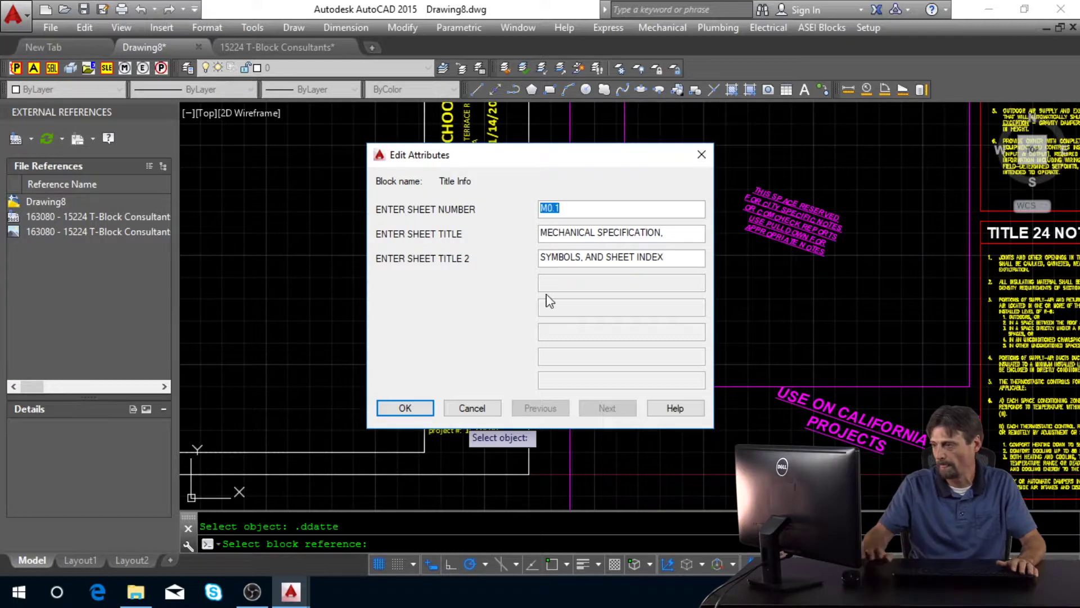
left_click(405, 408)
- Check the sheet number and rotated sheet title in the title strip, and view the whole drawing
scroll(508, 379, "down", 2)
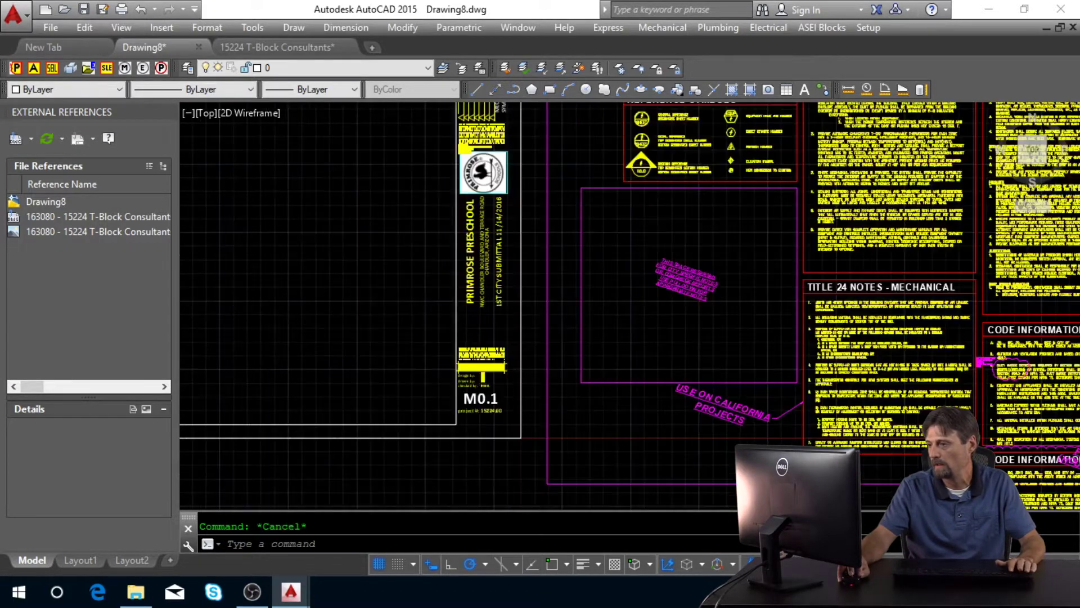
scroll(430, 308, "down", 3)
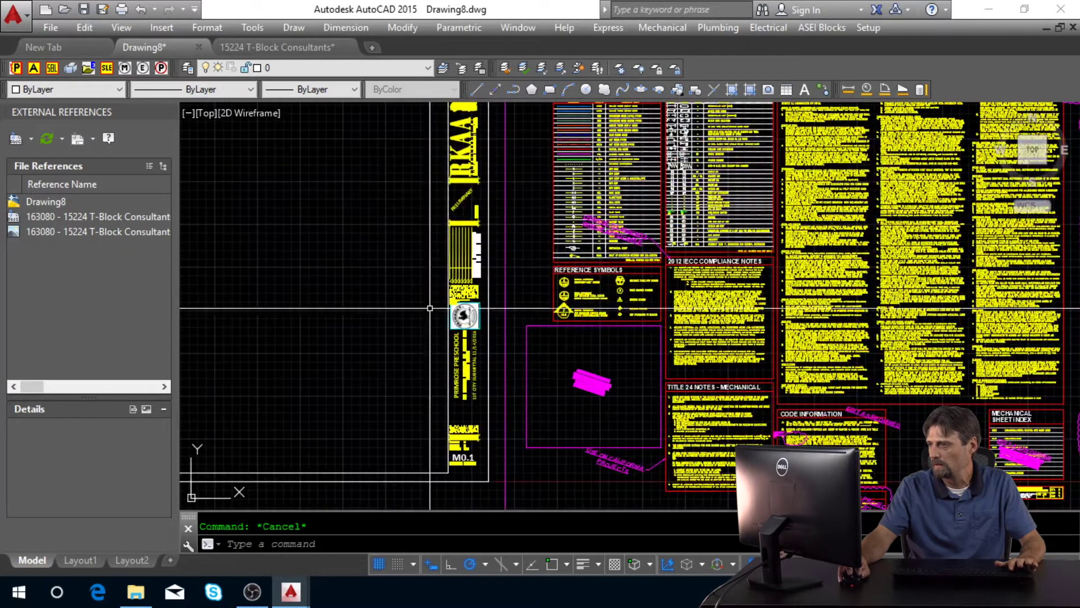
scroll(472, 259, "up", 4)
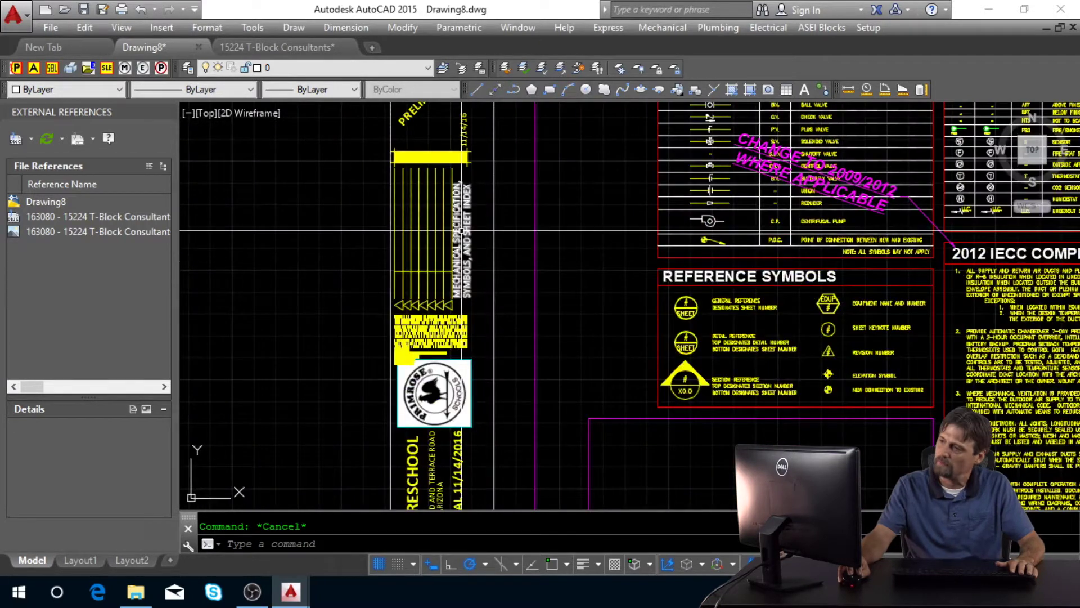
scroll(462, 228, "down", 3)
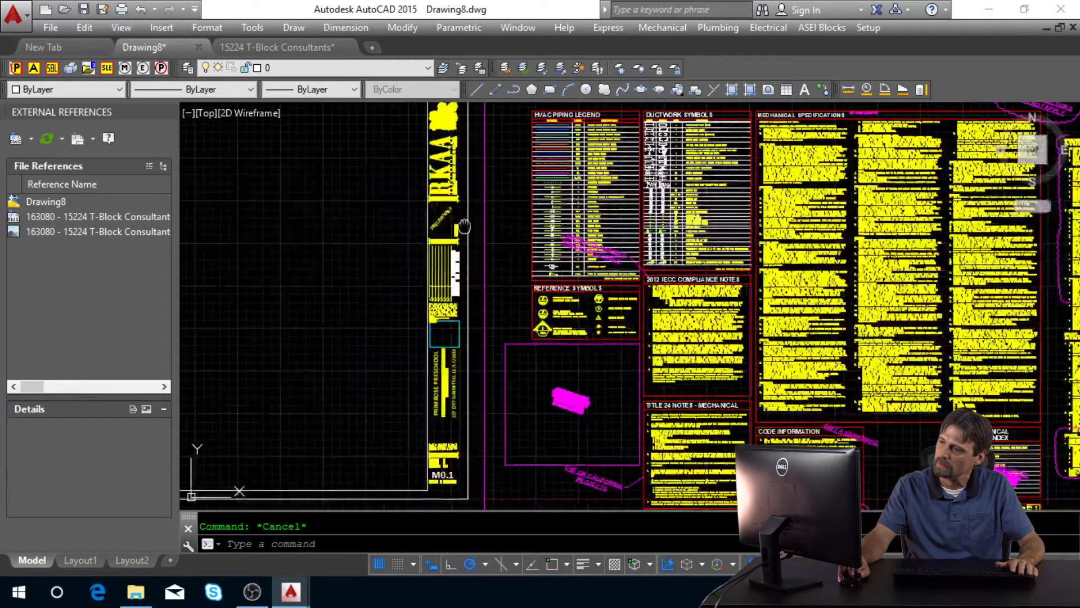
middle_click_drag(464, 226, 478, 133)
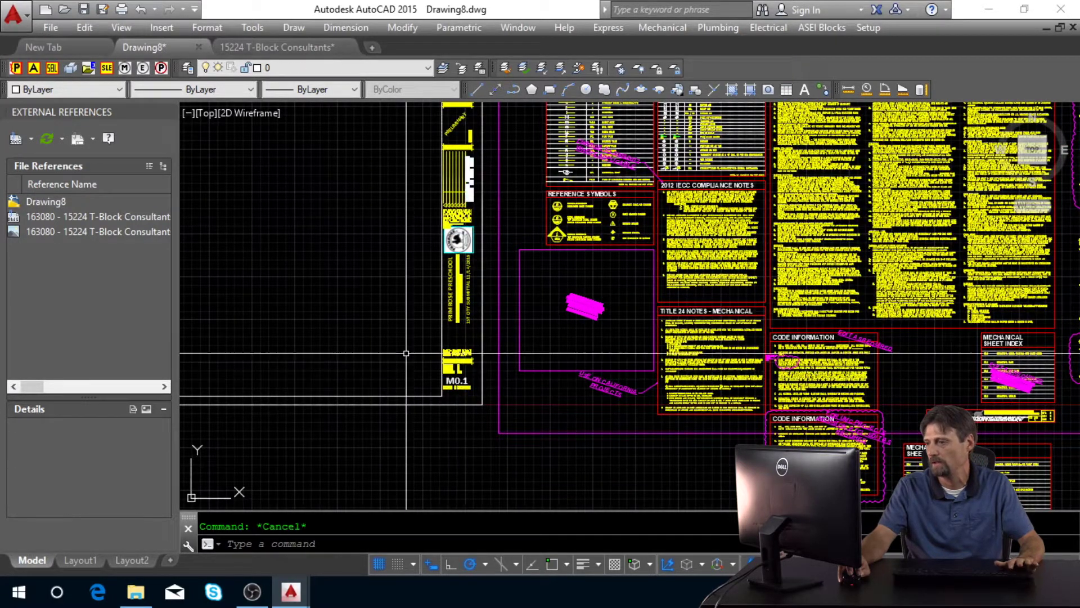
middle_click(374, 341)
middle_click(374, 341)
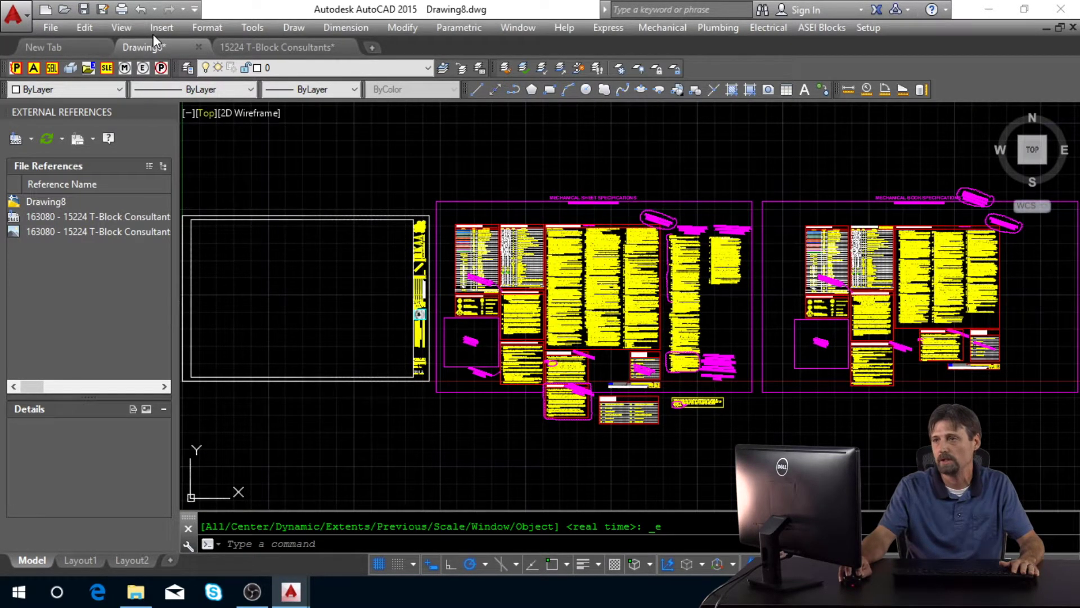
- Save the drawing in the 18XXXX - Training project's M folder as 18XXX - M0.1.dwg, replacing the existing file
key("ctrl+s")
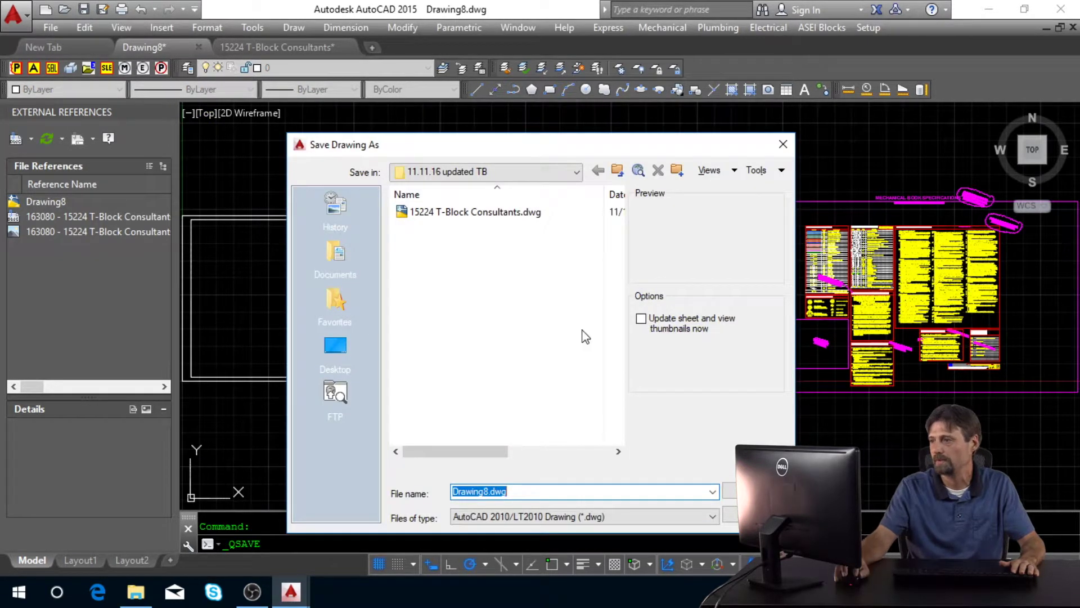
left_click(618, 170)
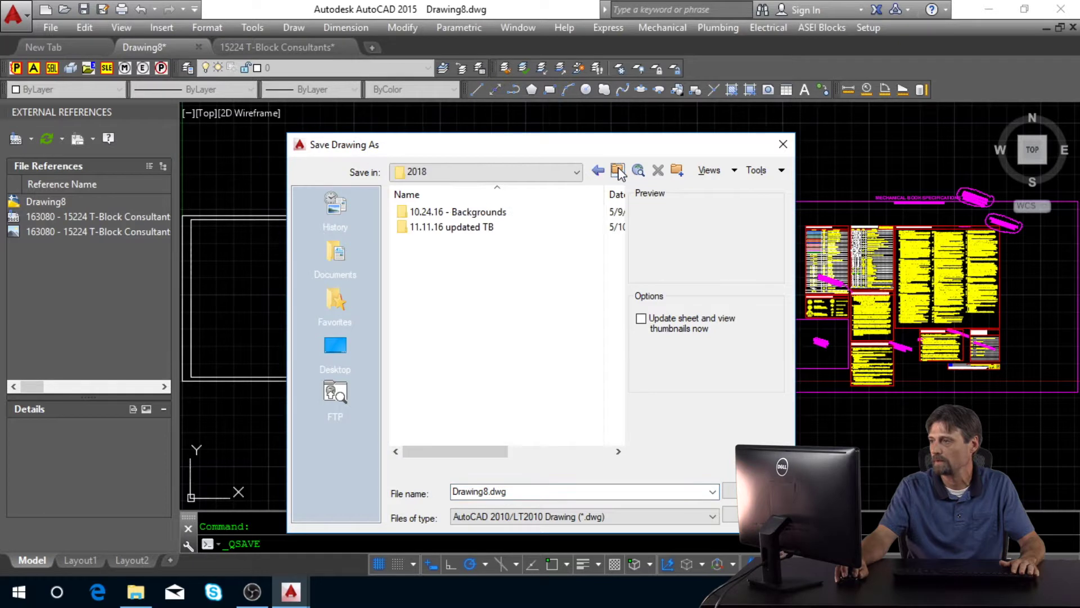
left_click(619, 171)
left_click(619, 172)
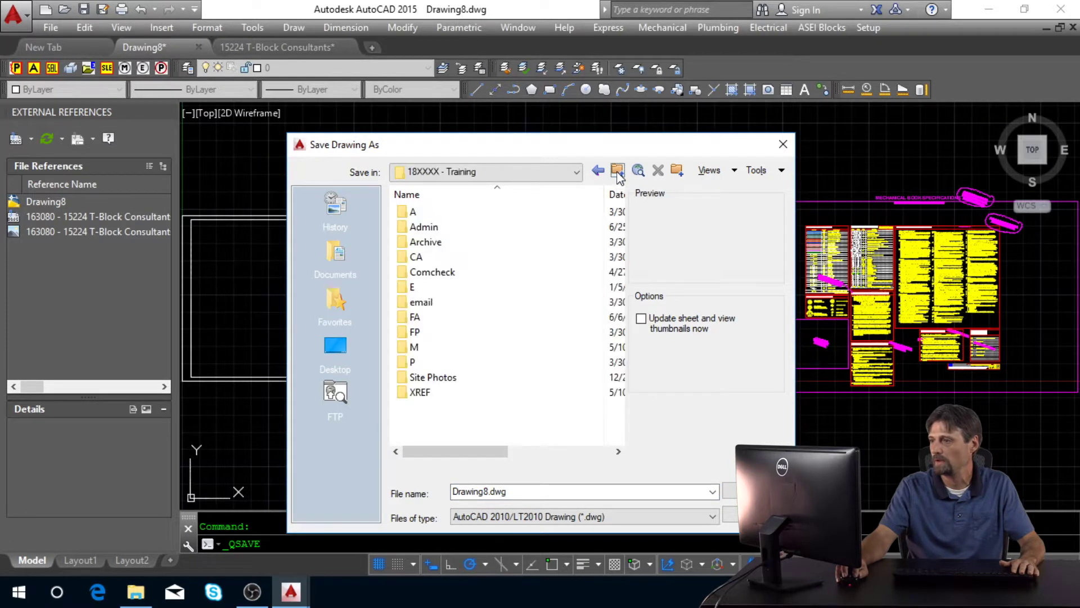
double_click(424, 351)
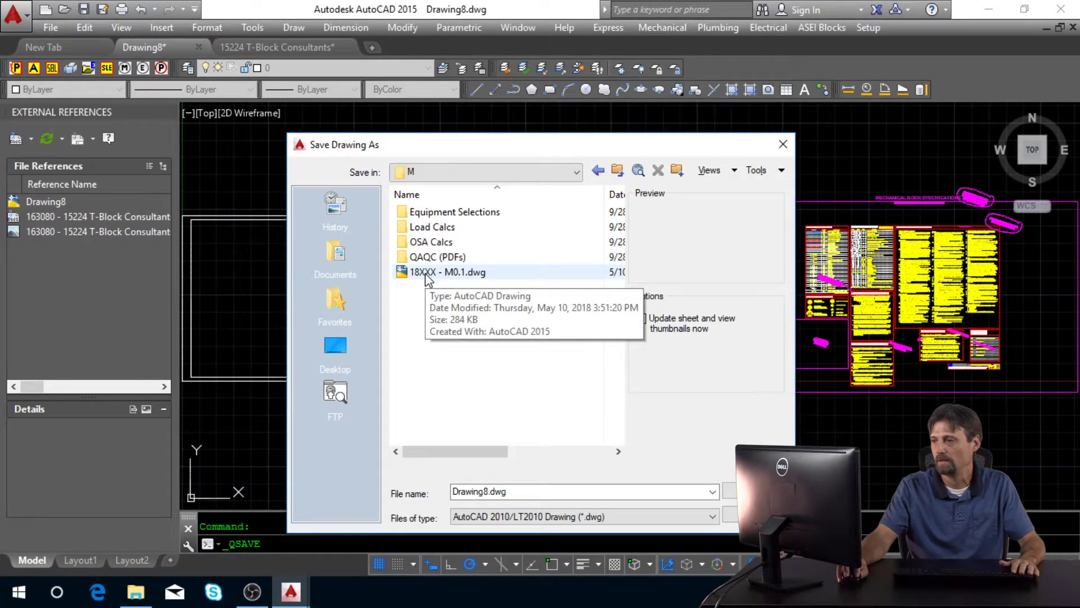
left_click(427, 275)
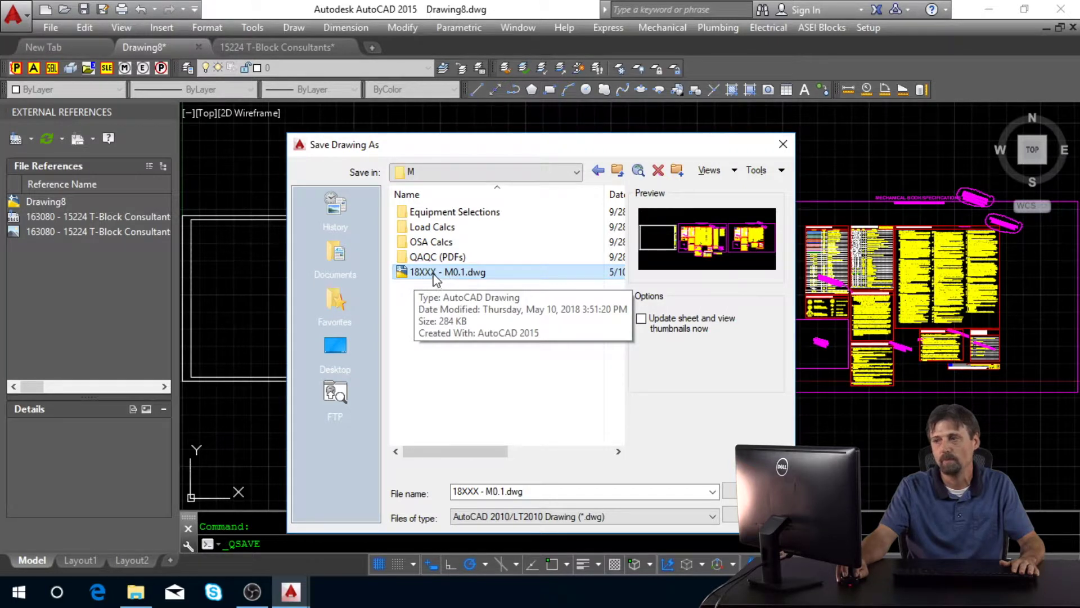
left_click(434, 274)
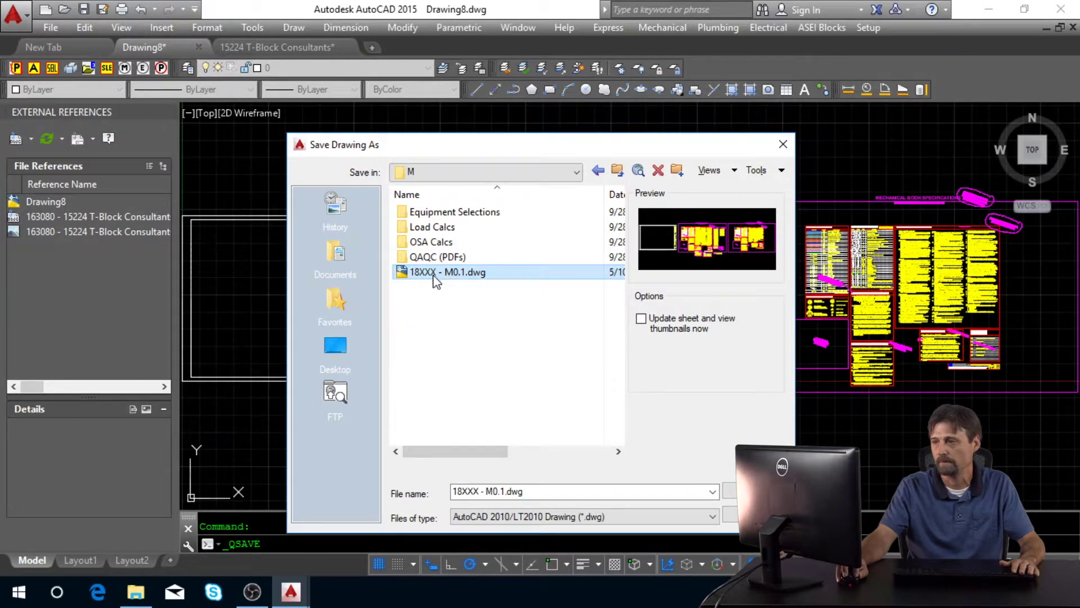
left_click(405, 276)
key("Return")
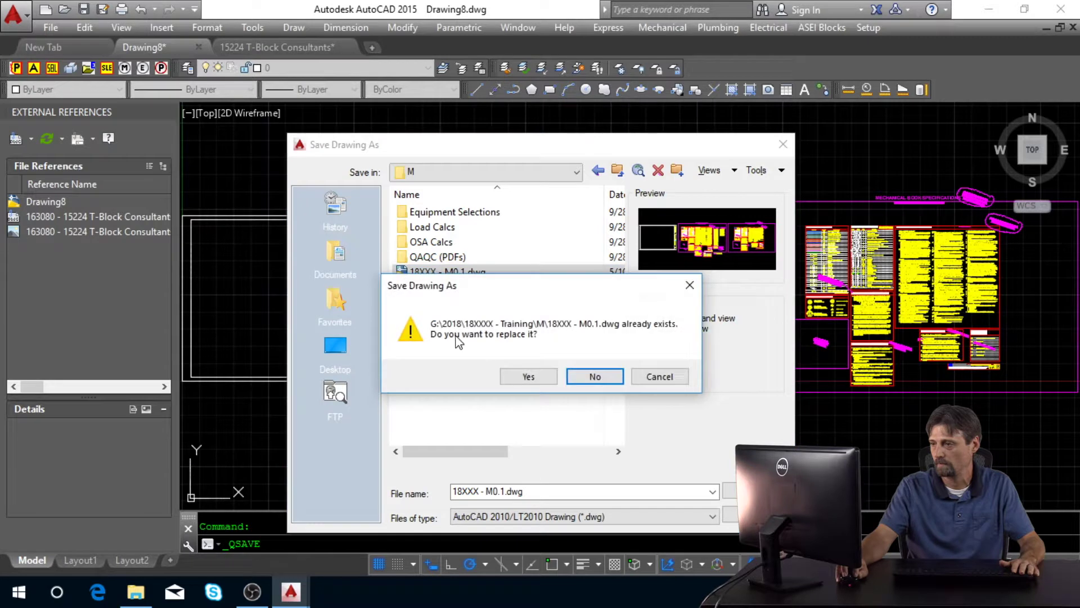
left_click(528, 378)
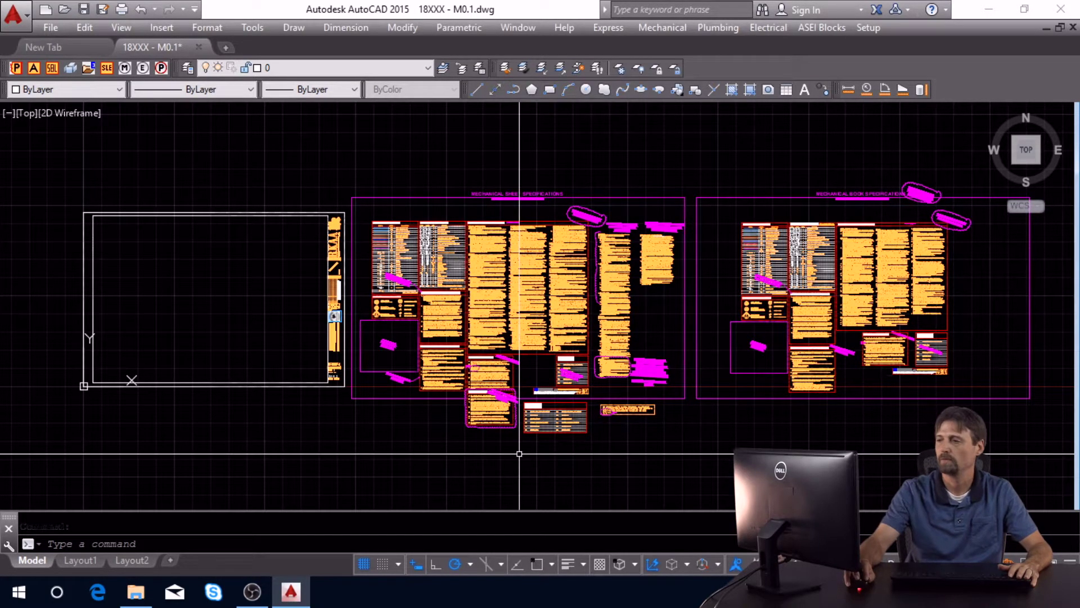
scroll(441, 334, "down", 2)
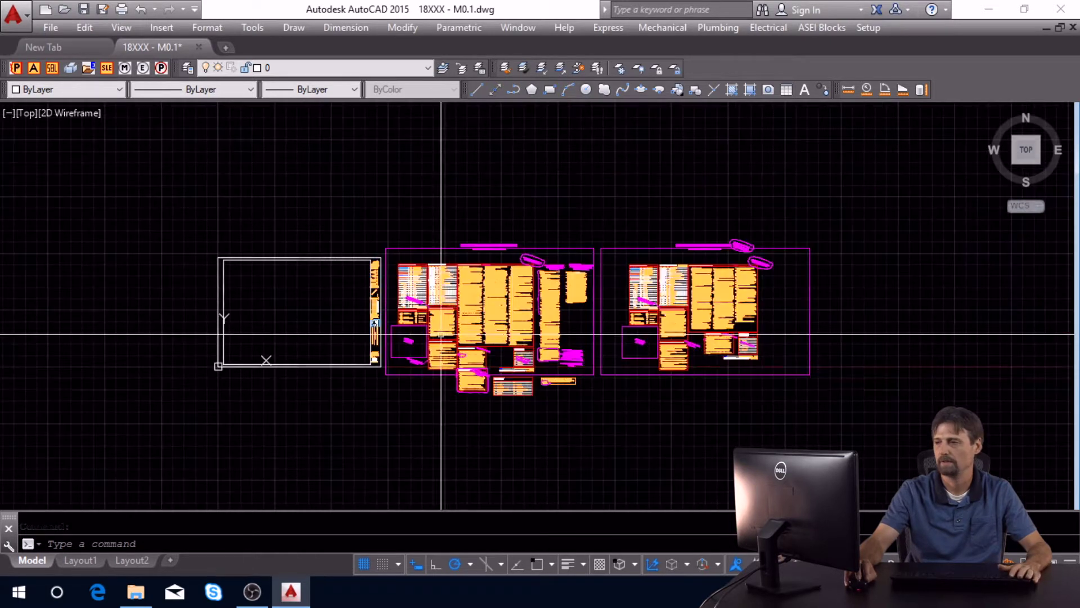
middle_click_drag(511, 366, 509, 367)
key("Escape")
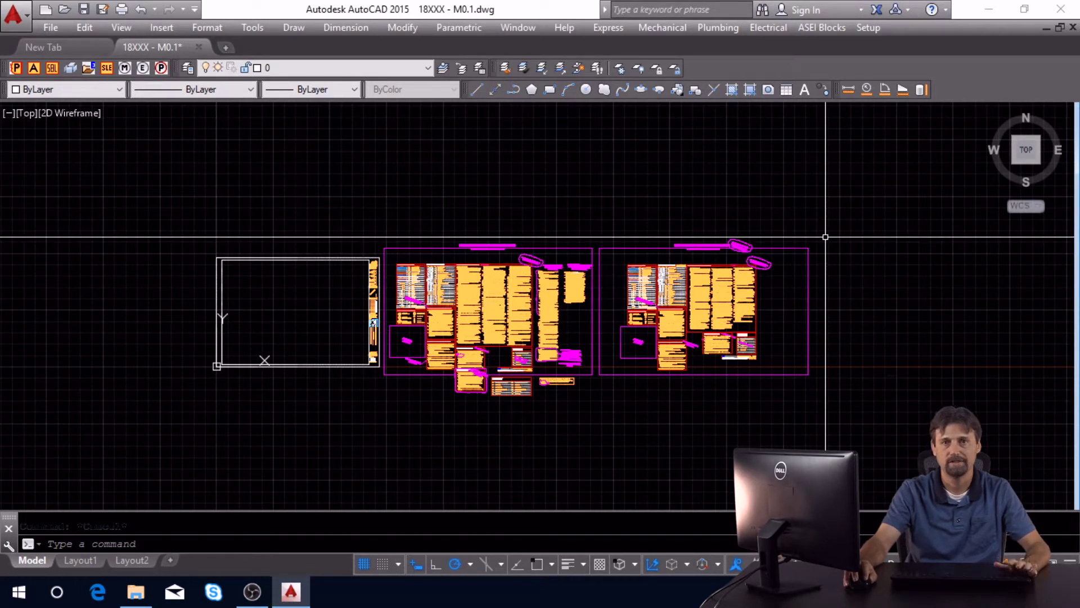
type("e")
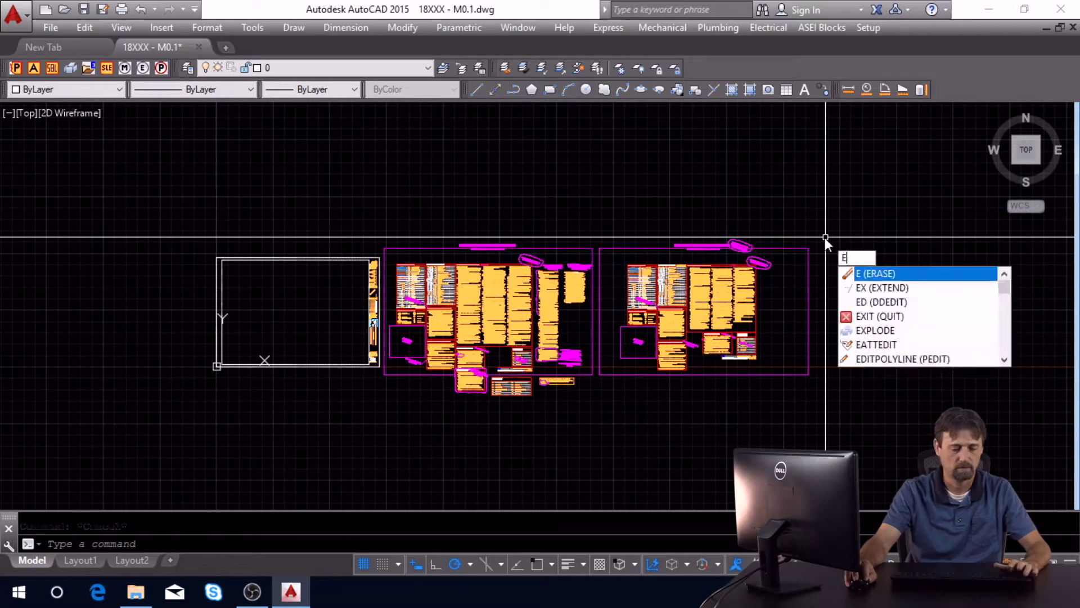
key("Escape")
middle_click(581, 214)
middle_click(582, 214)
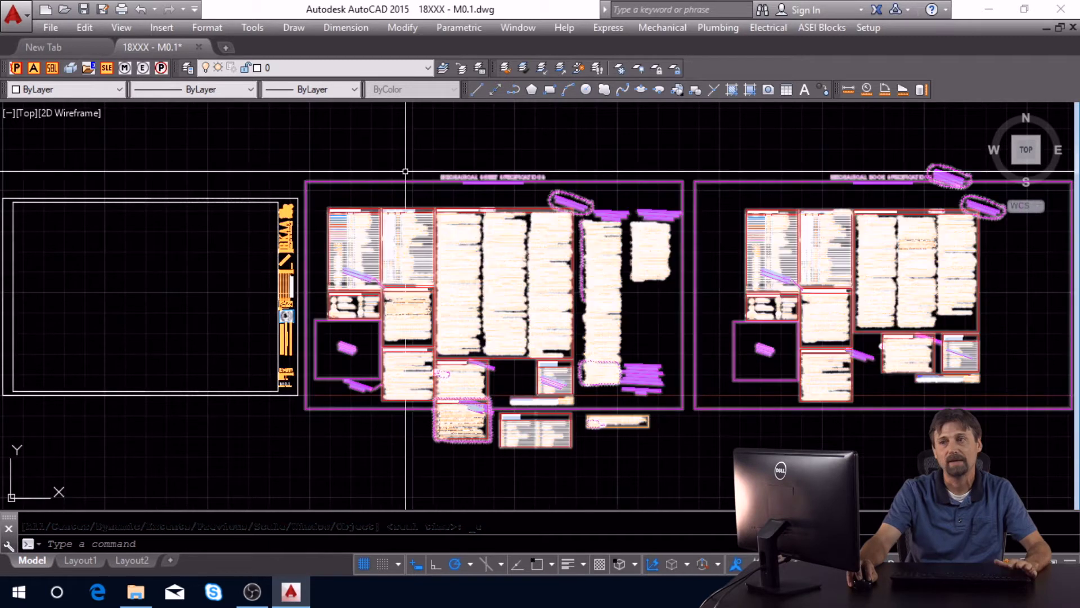
- Save a copy of the M0.1 drawing in the same M folder under the name 18XXX - M3.1.dwg
left_click(103, 10)
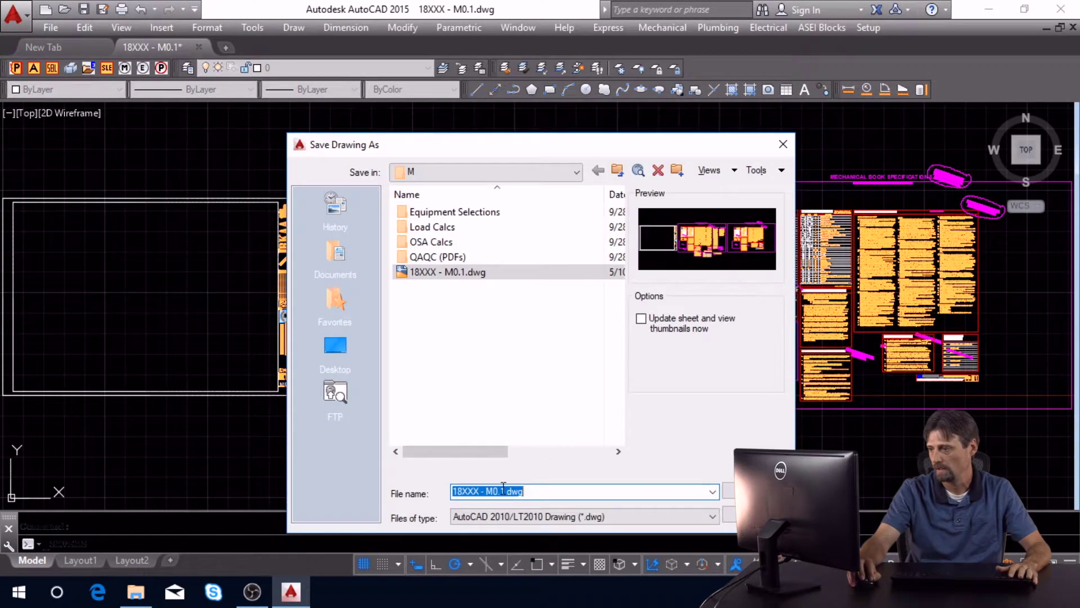
key("BackSpace")
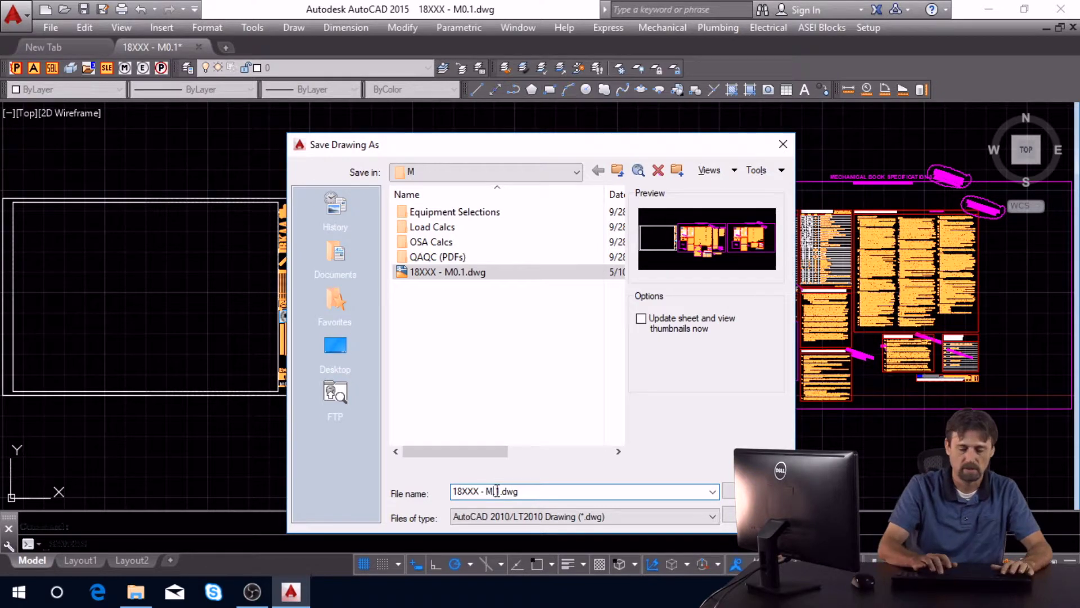
type("3")
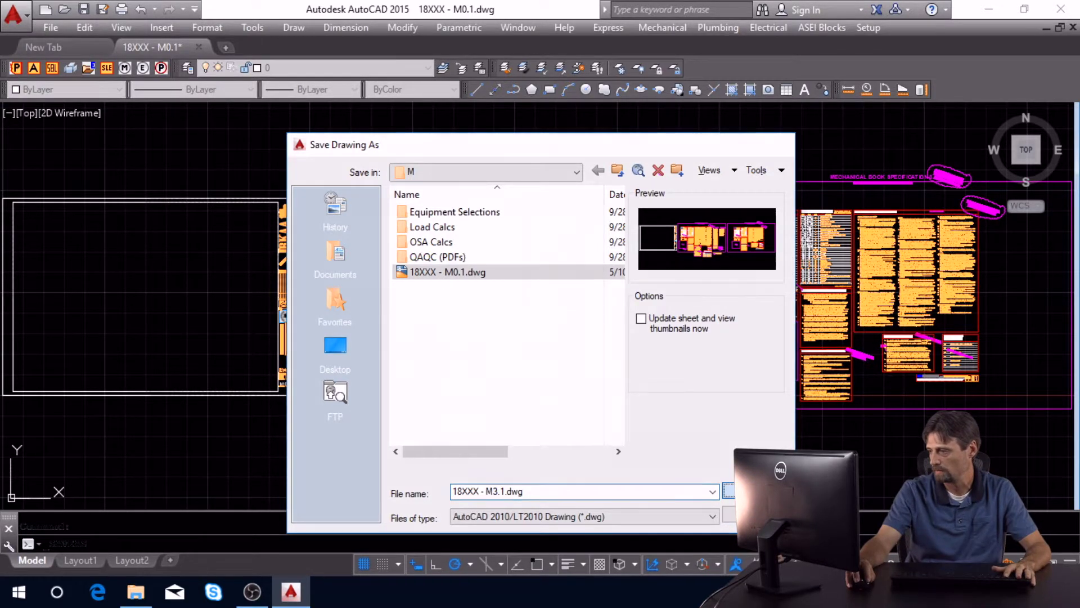
key("Return")
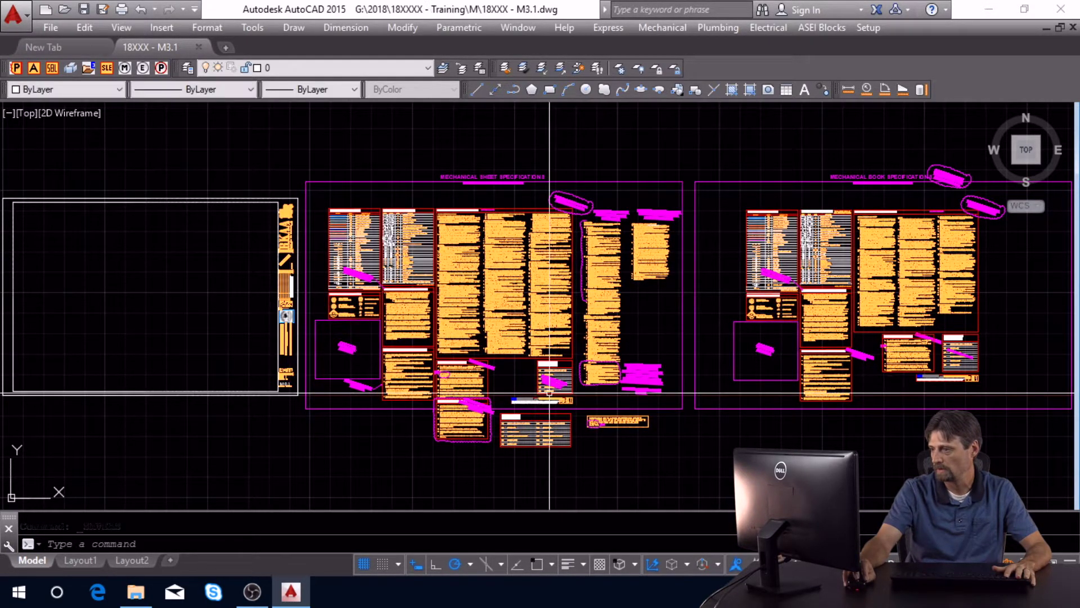
- Examine the Mechanical Sheet Index for the number and title of the schedules sheet, and return to the title strip
scroll(550, 400, "up", 6)
scroll(552, 388, "up", 6)
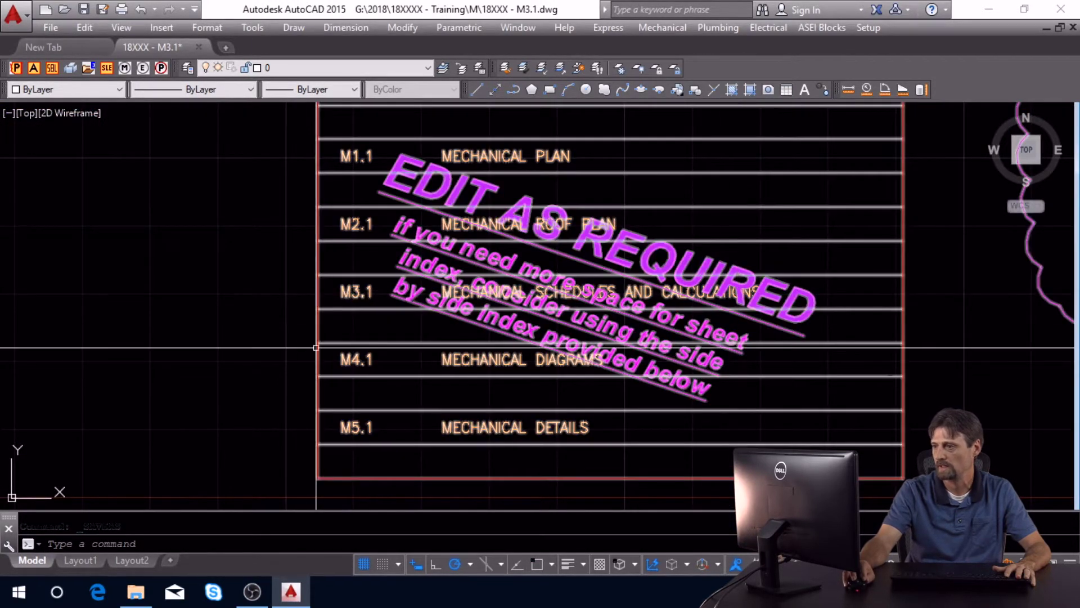
scroll(247, 296, "down", 2)
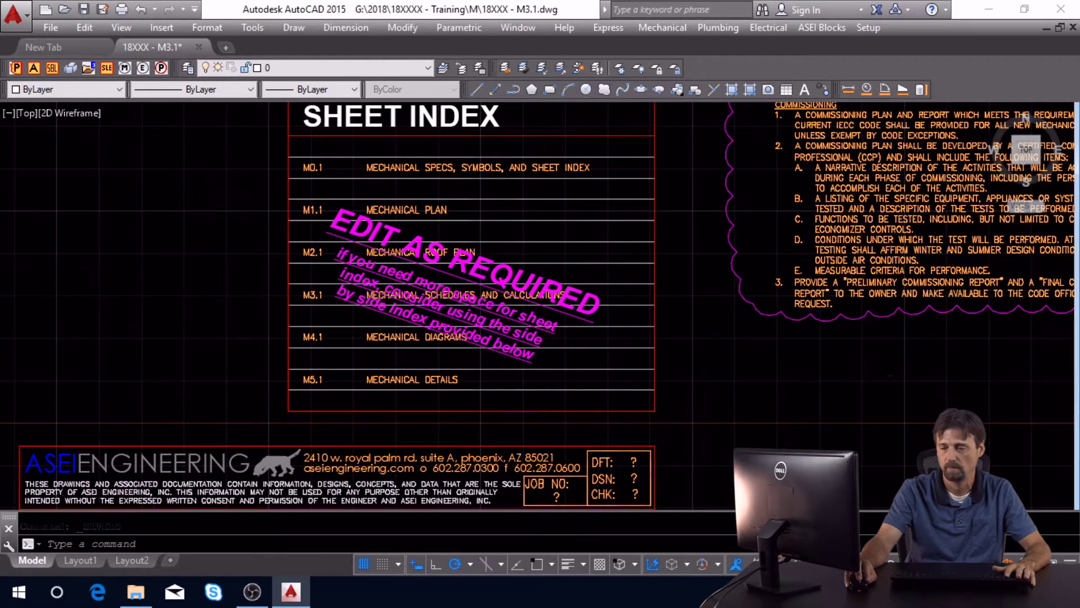
scroll(191, 290, "down", 2)
mouse_move(197, 290)
middle_mouse_down()
mouse_move(658, 323)
mouse_move(601, 278)
mouse_move(890, 278)
middle_mouse_up()
scroll(667, 307, "down", 2)
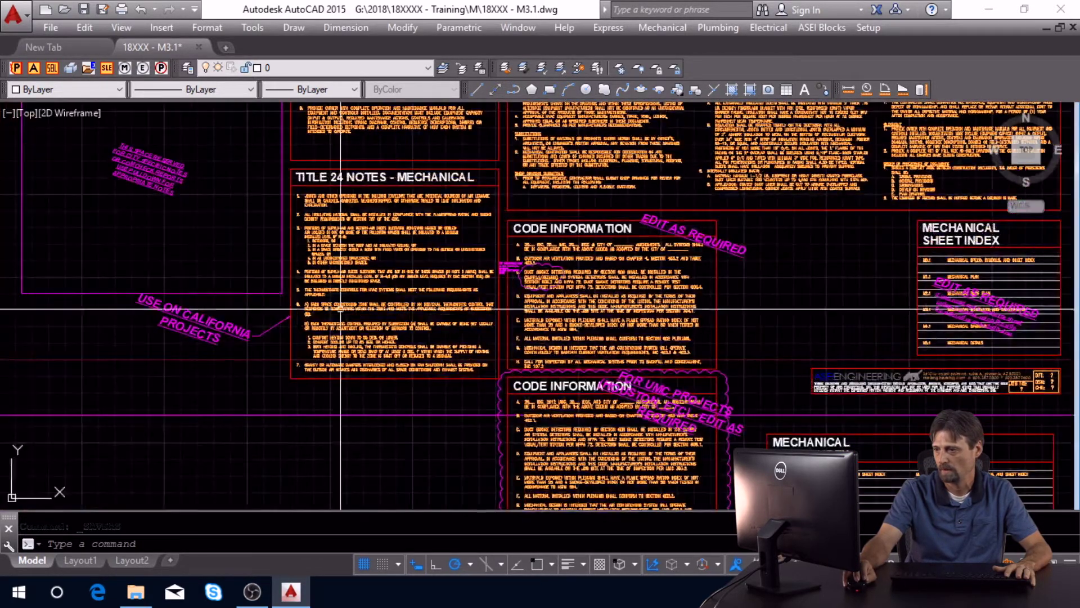
middle_click_drag(339, 307, 736, 393)
- Edit the Title Info block's attributes: sheet number M3.1, title "MECHANICAL SCHEDULES," and second title line "DETILS, AND CALCULATIONS"
key("Escape")
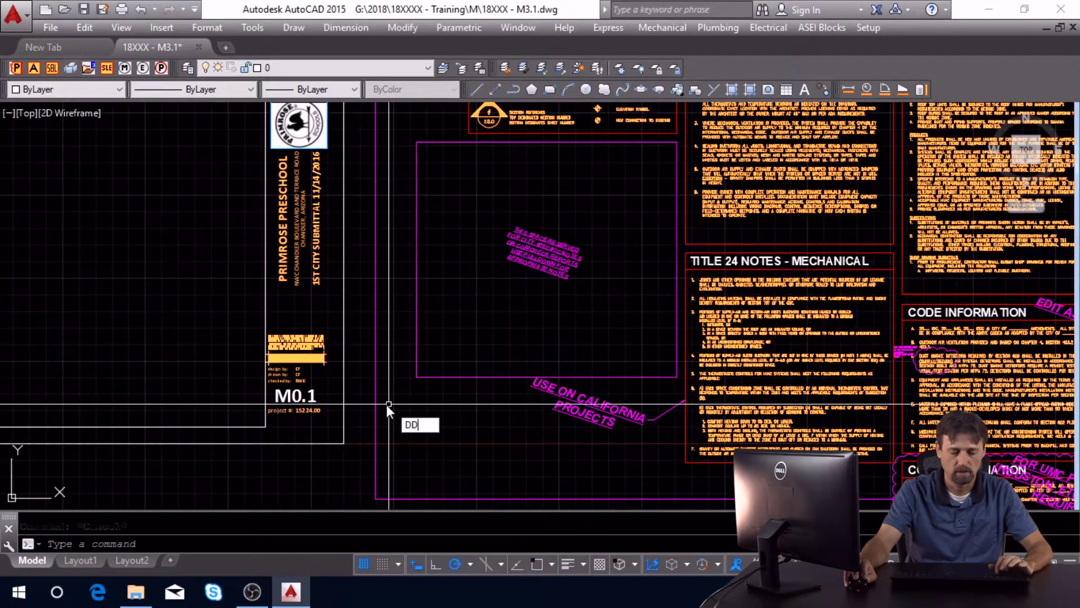
key("Return")
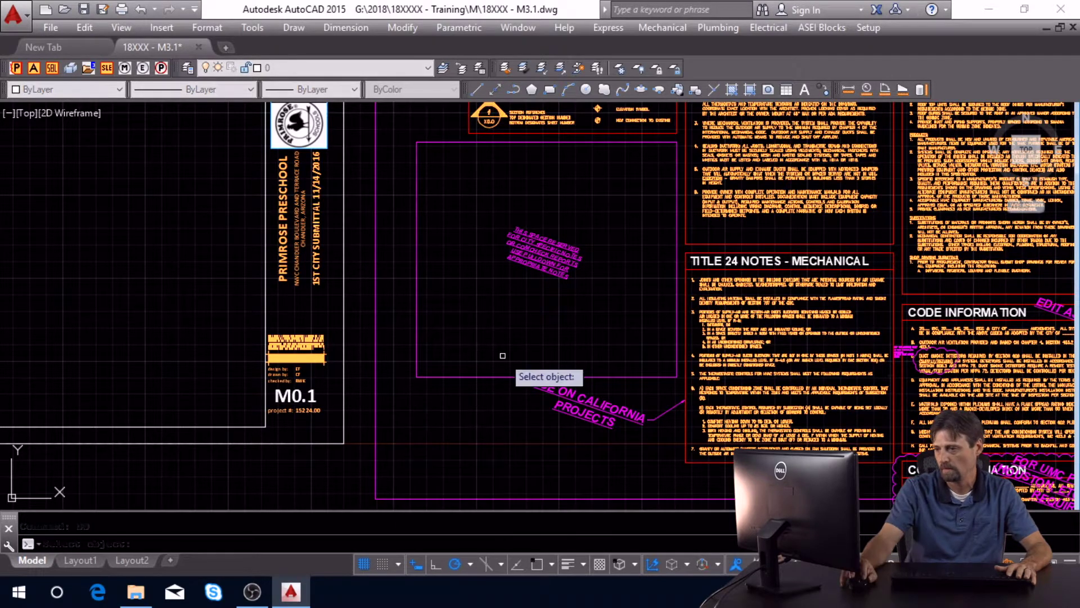
left_click(301, 393)
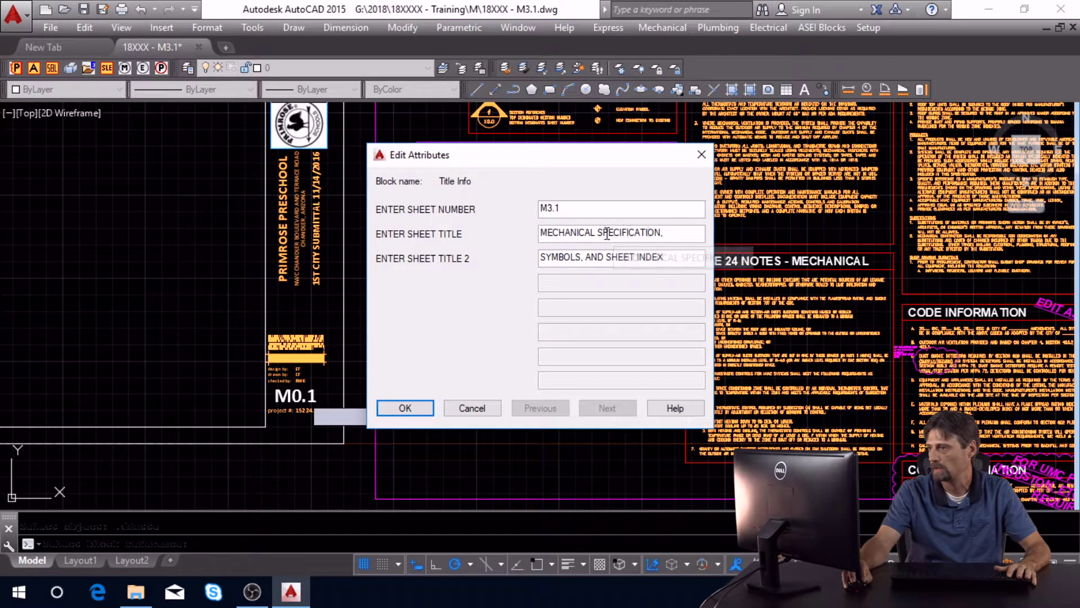
type("CHEDULES")
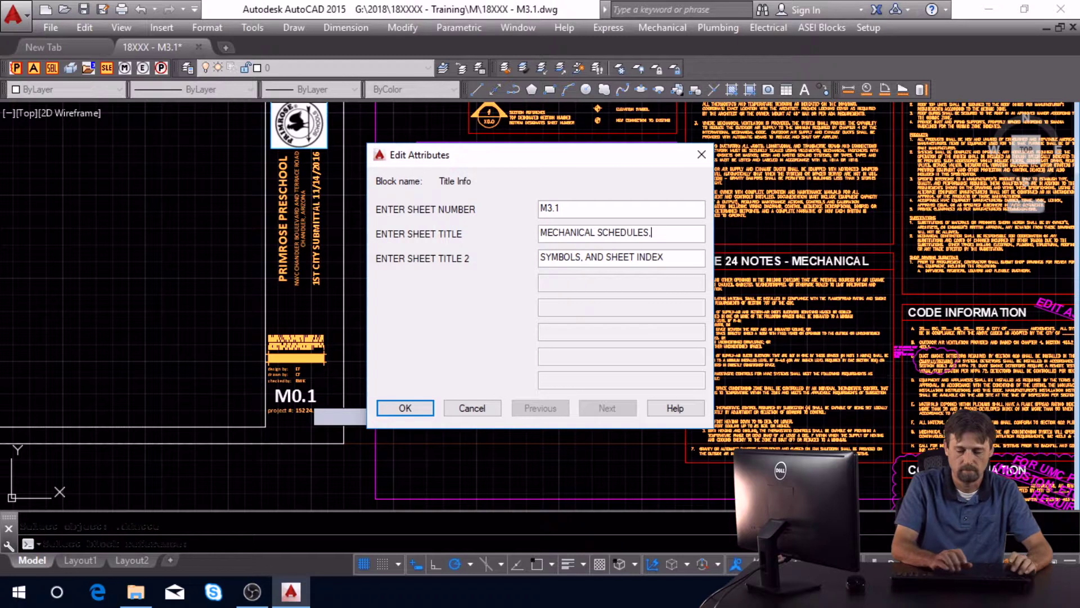
left_click_drag(703, 260, 434, 249)
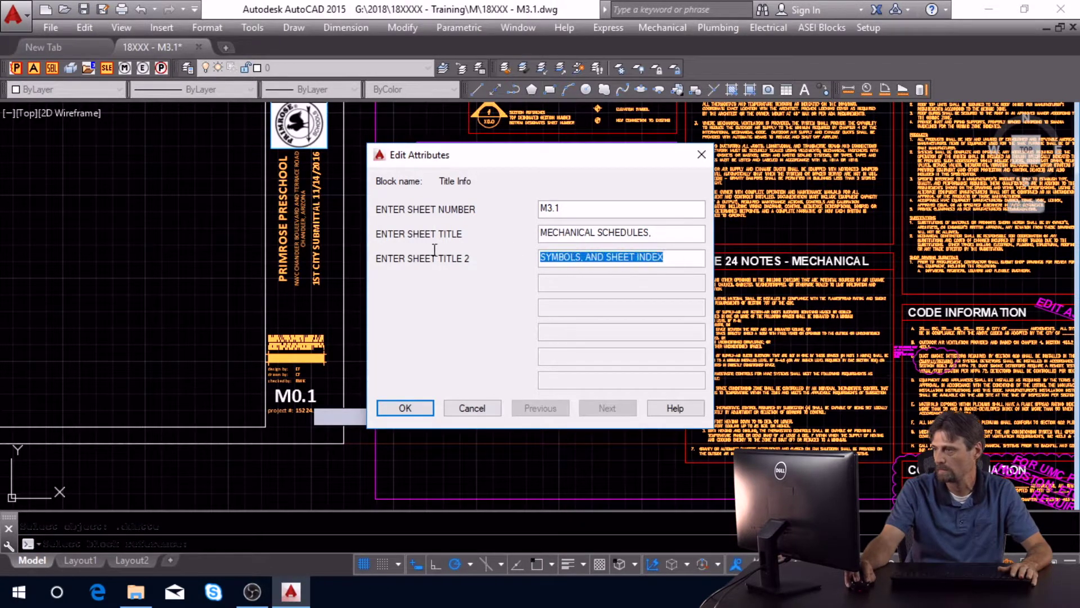
type("DETILS, AND CALCU")
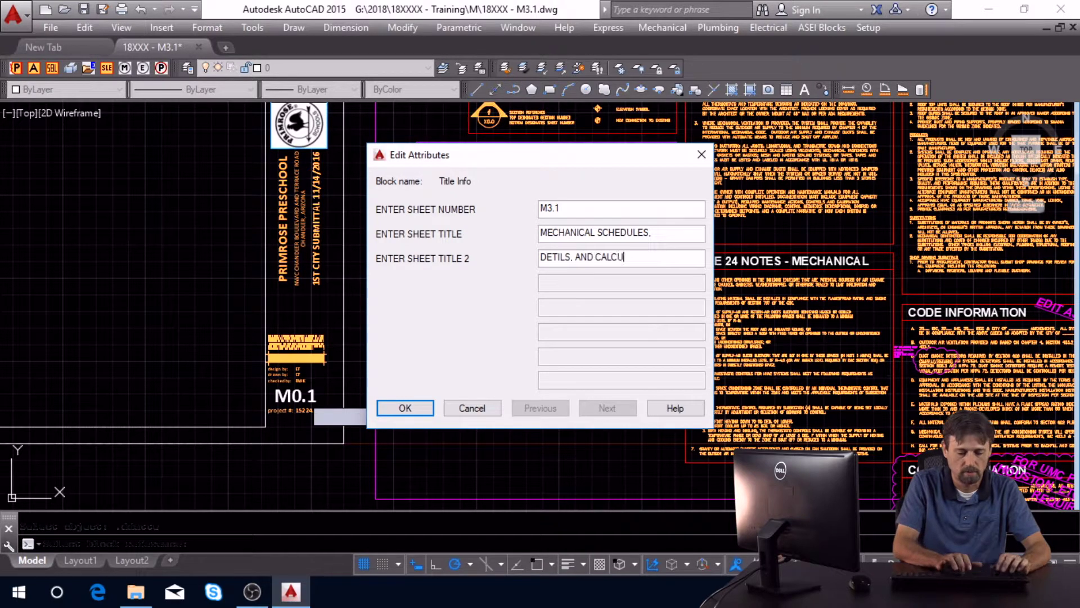
type("LATIONS")
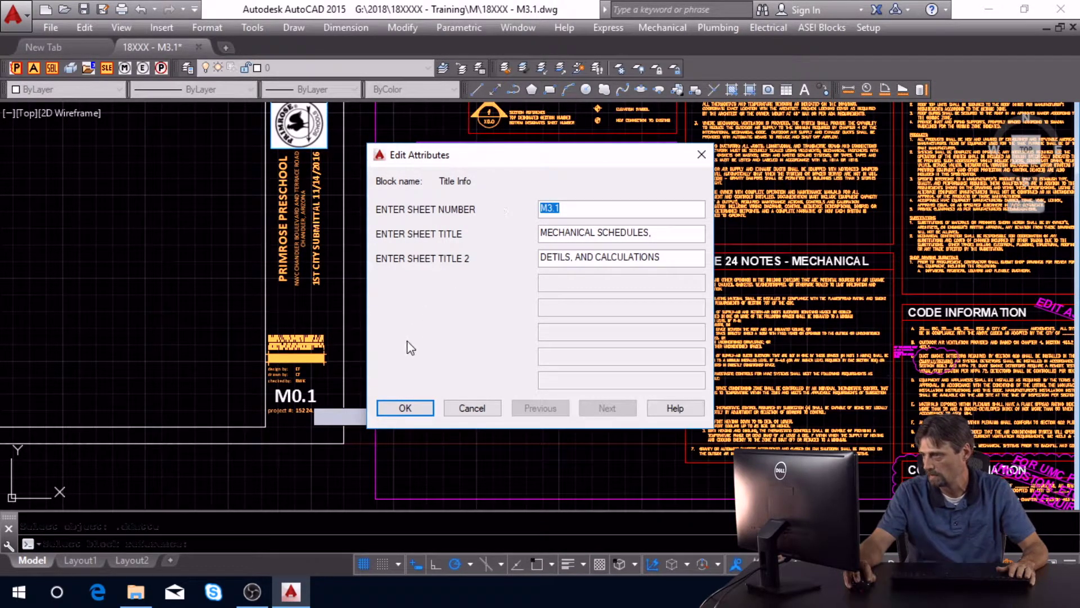
left_click(404, 408)
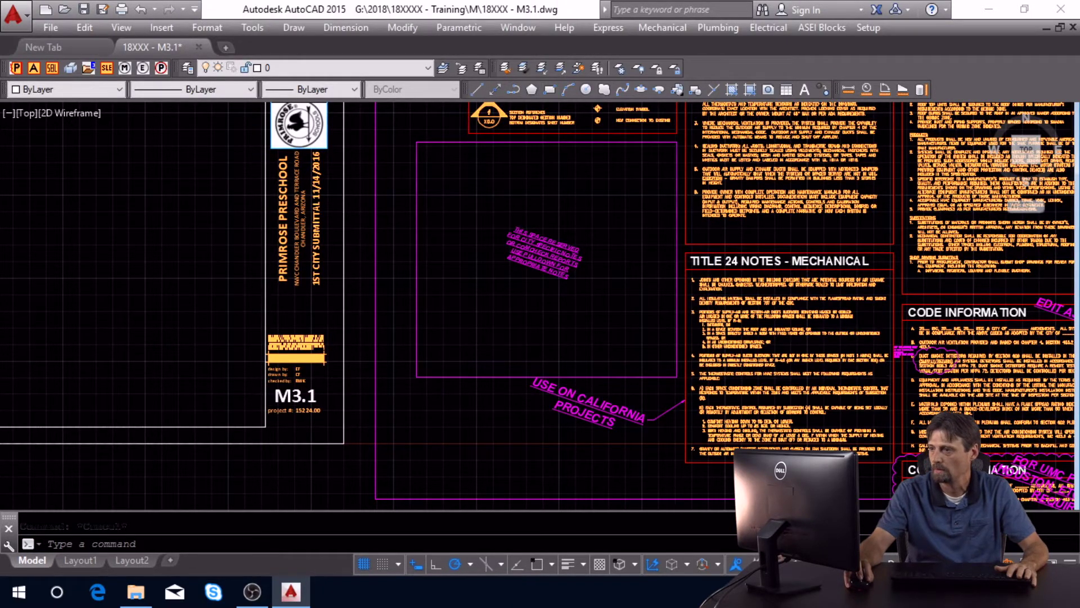
- Erase the mechanical sheet and book specifications beside the sheet border, keeping only the border and title block
scroll(471, 389, "down", 2)
mouse_move(471, 388)
middle_mouse_down()
mouse_move(531, 396)
mouse_move(270, 328)
mouse_move(193, 324)
middle_mouse_up()
scroll(530, 396, "down", 2)
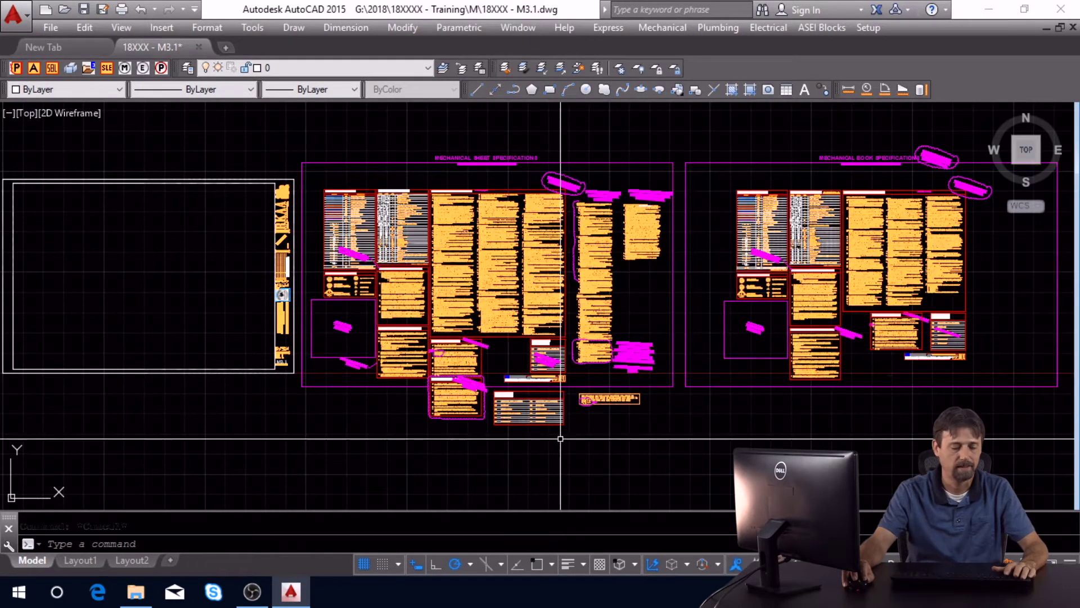
type("E")
key("Return")
left_click(515, 329)
key("Return")
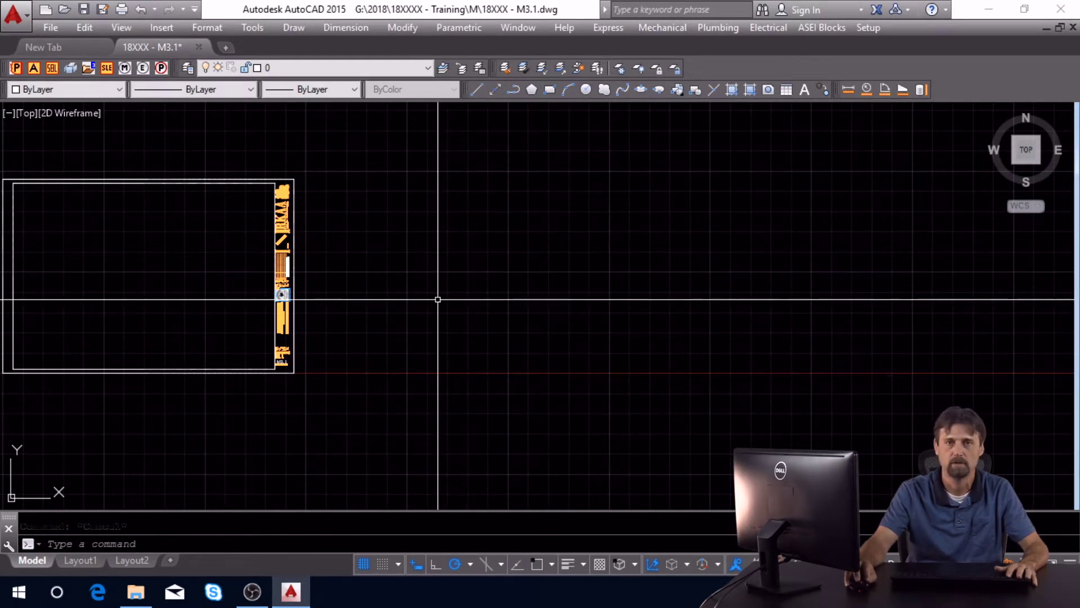
- Insert the mechanical Exhaust Fan schedule just below the lower-left part of the sheet border with the default rotation angle
scroll(426, 307, "down", 2)
mouse_move(426, 307)
middle_mouse_down()
mouse_move(407, 308)
mouse_move(558, 280)
mouse_move(516, 289)
middle_mouse_up()
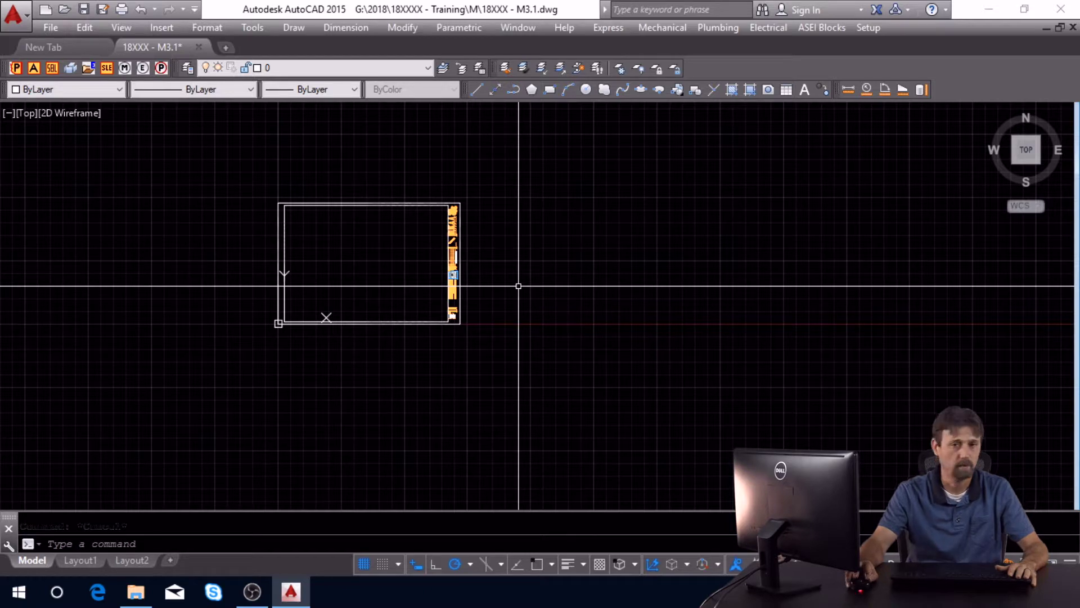
left_click(659, 33)
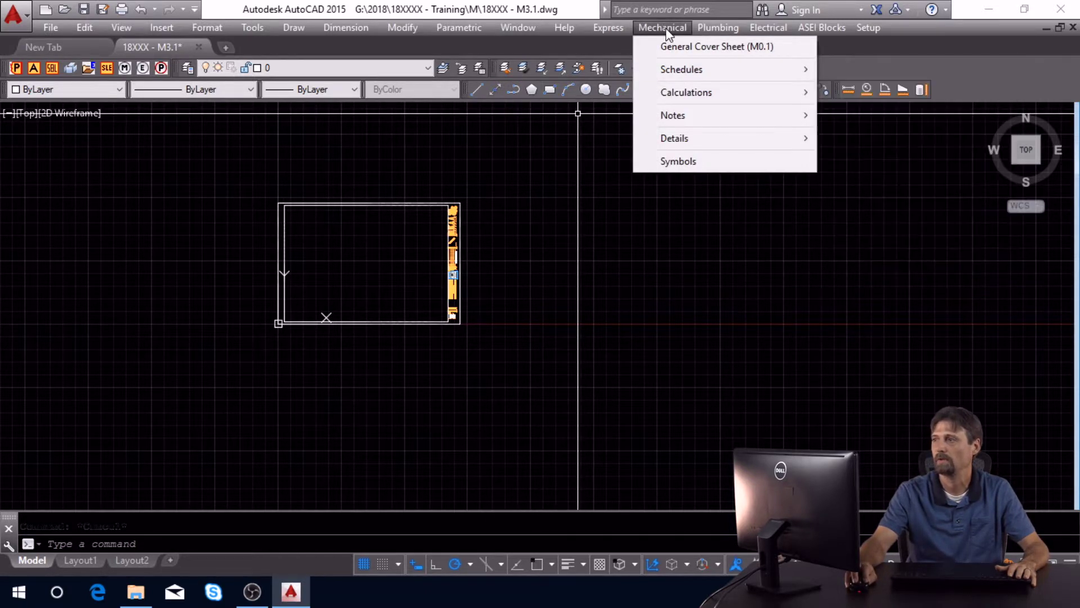
mouse_move(681, 68)
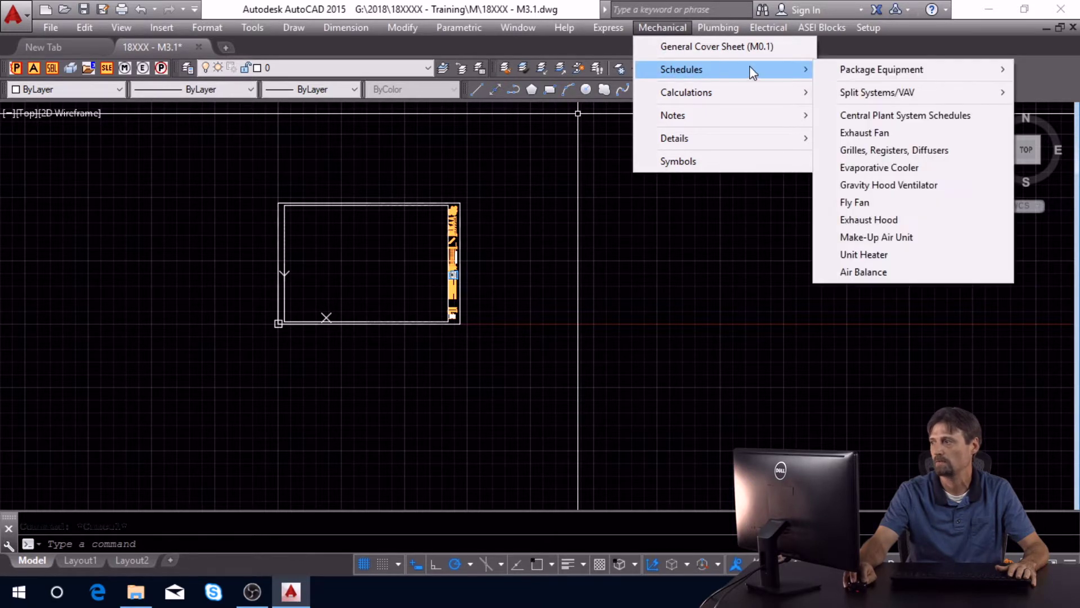
left_click(871, 134)
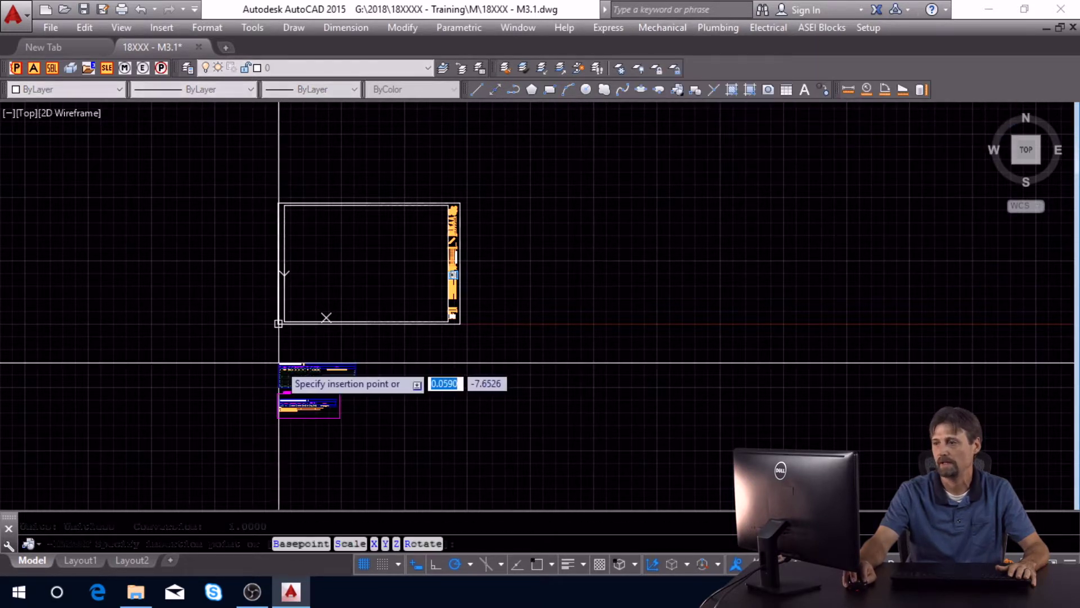
left_click(303, 336)
key("Return")
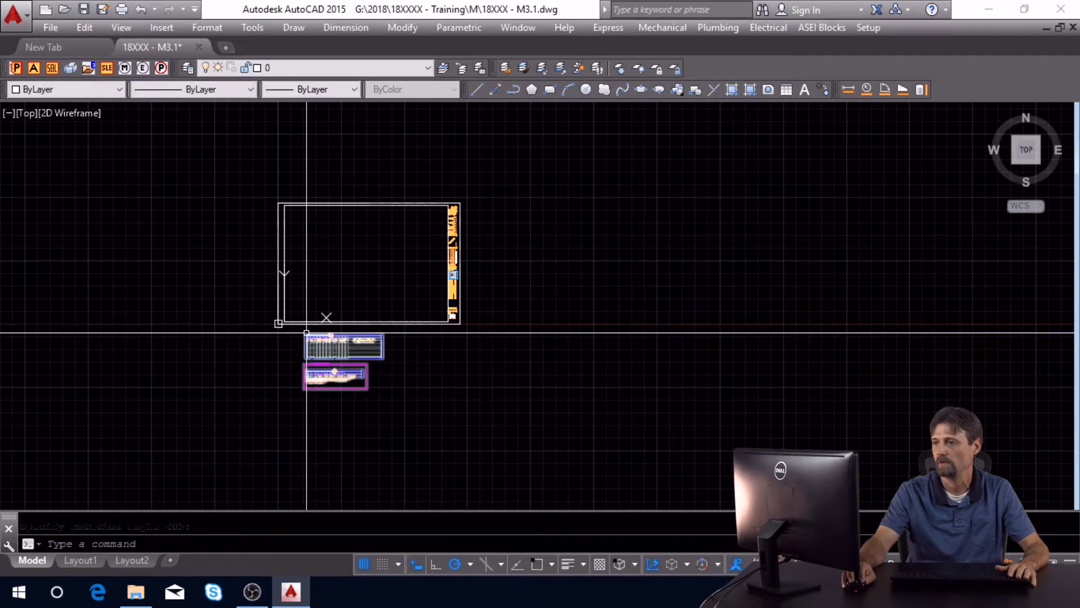
- Insert the mechanical Grilles, Registers, Diffusers schedule below the sheet border, beside the exhaust fan schedule, with the default rotation angle
left_click(649, 35)
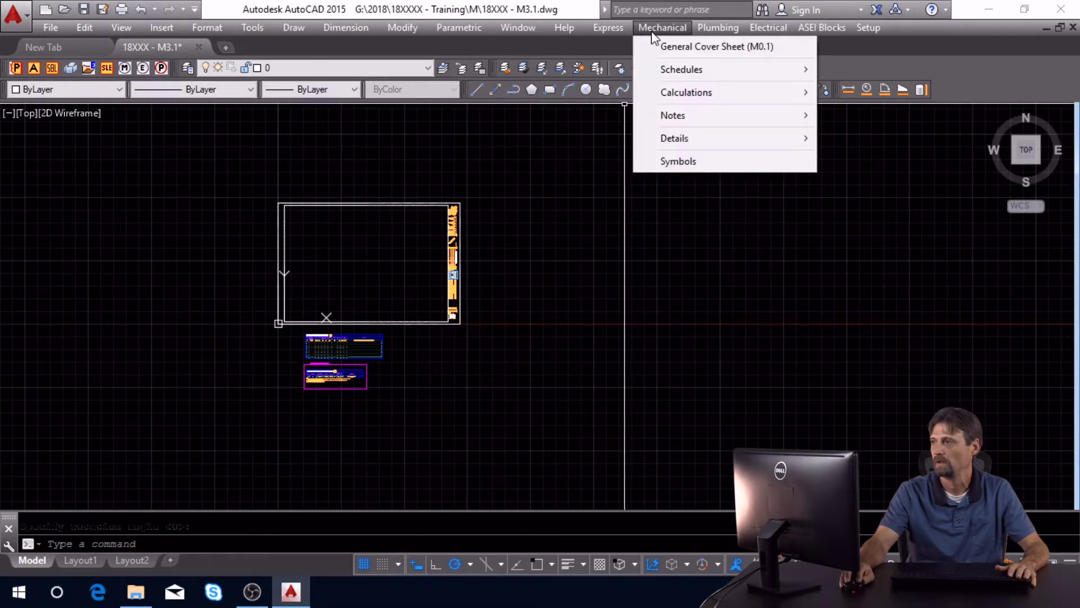
mouse_move(687, 78)
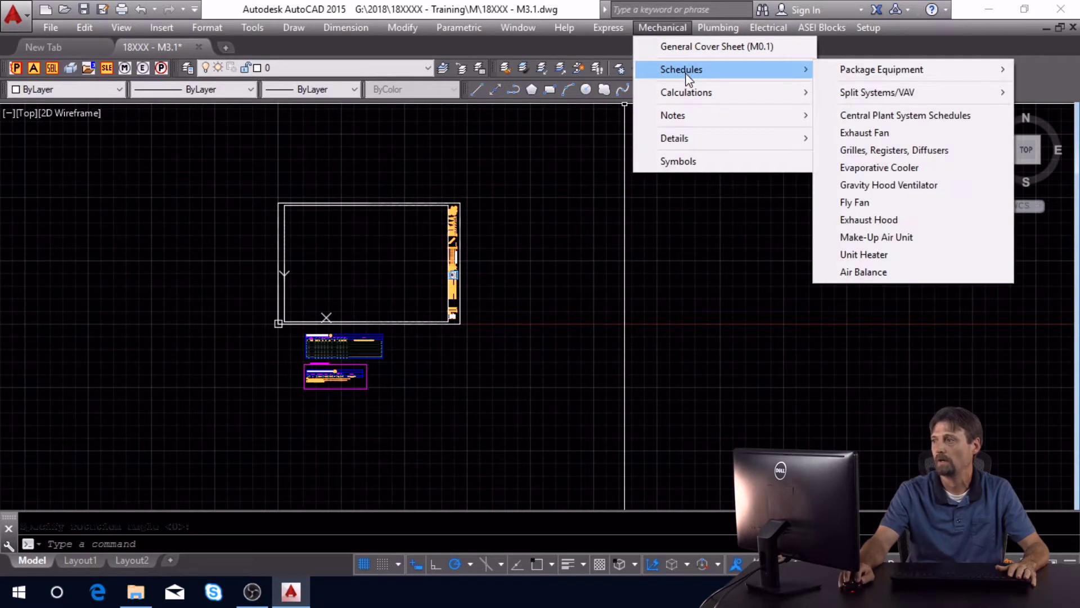
left_click(881, 150)
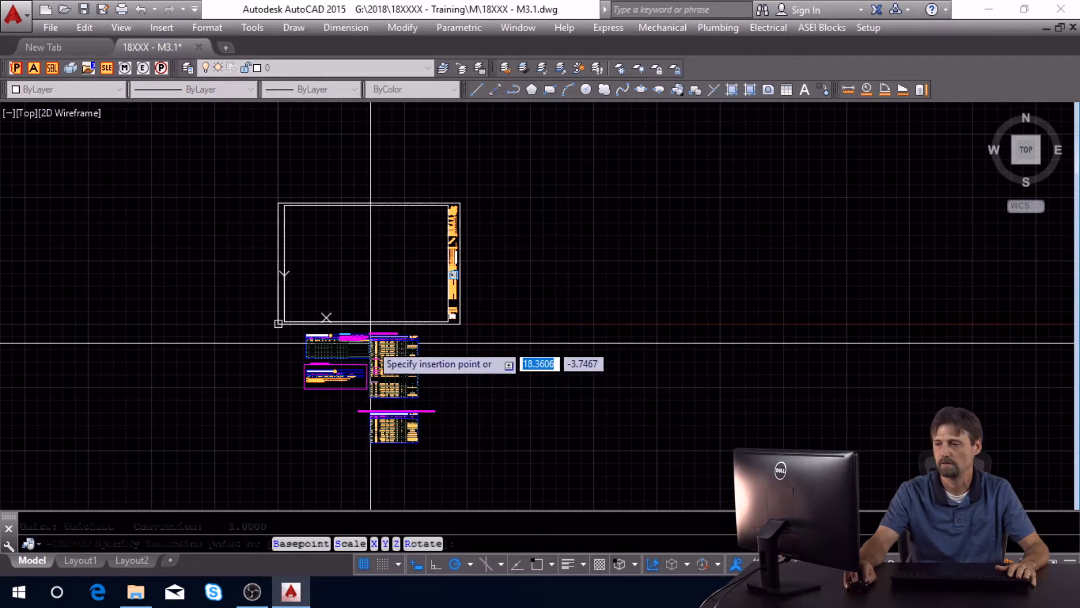
left_click(419, 347)
key("Return")
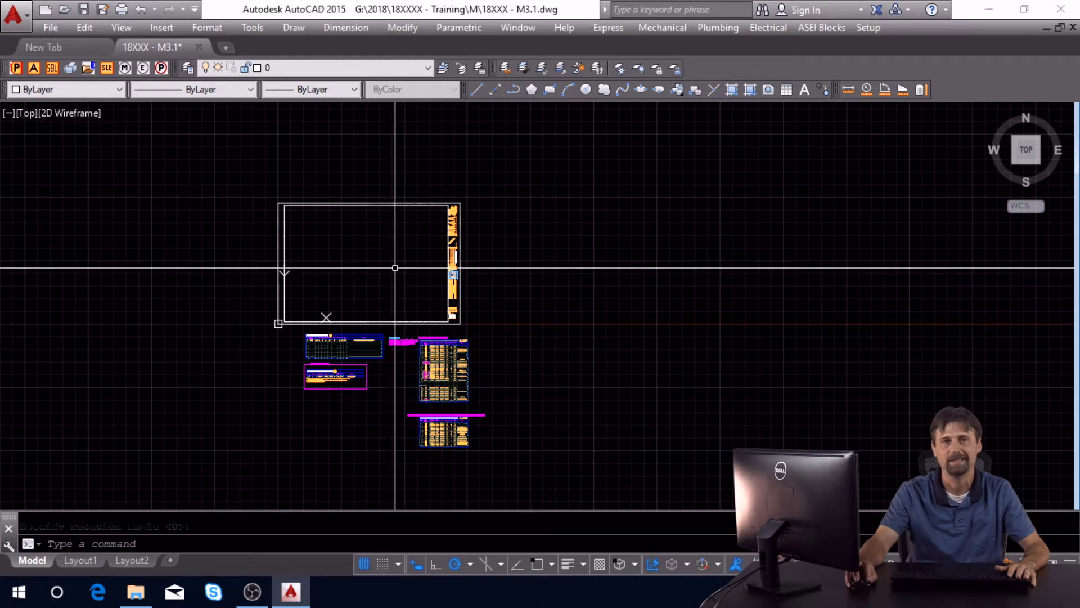
- Insert the mechanical package equipment Heat Pump schedules in the empty area just right of the sheet border
middle_click_drag(551, 353, 434, 369)
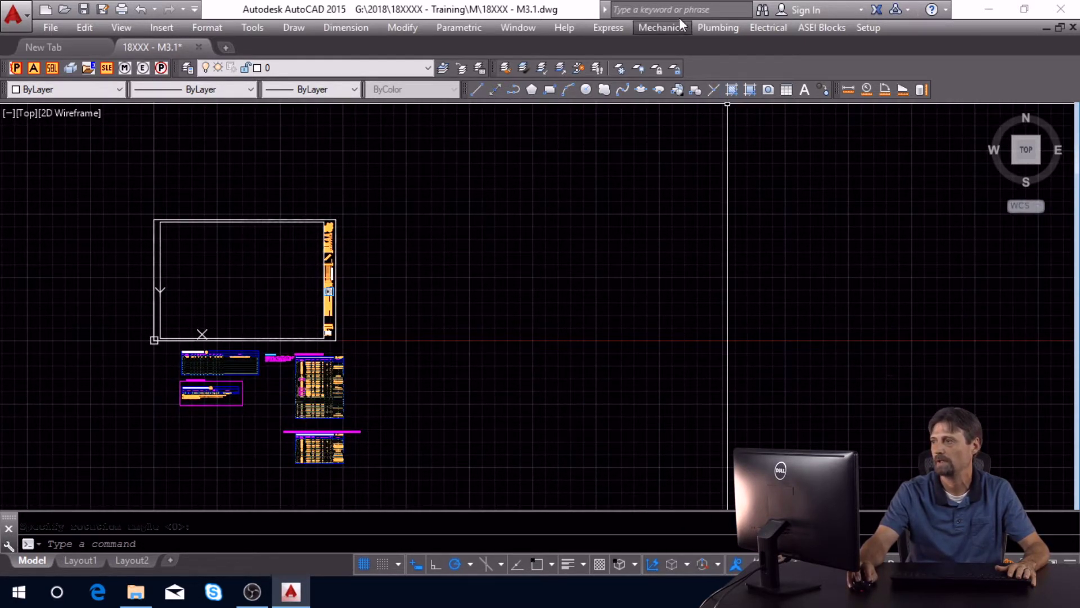
left_click(663, 29)
mouse_move(678, 71)
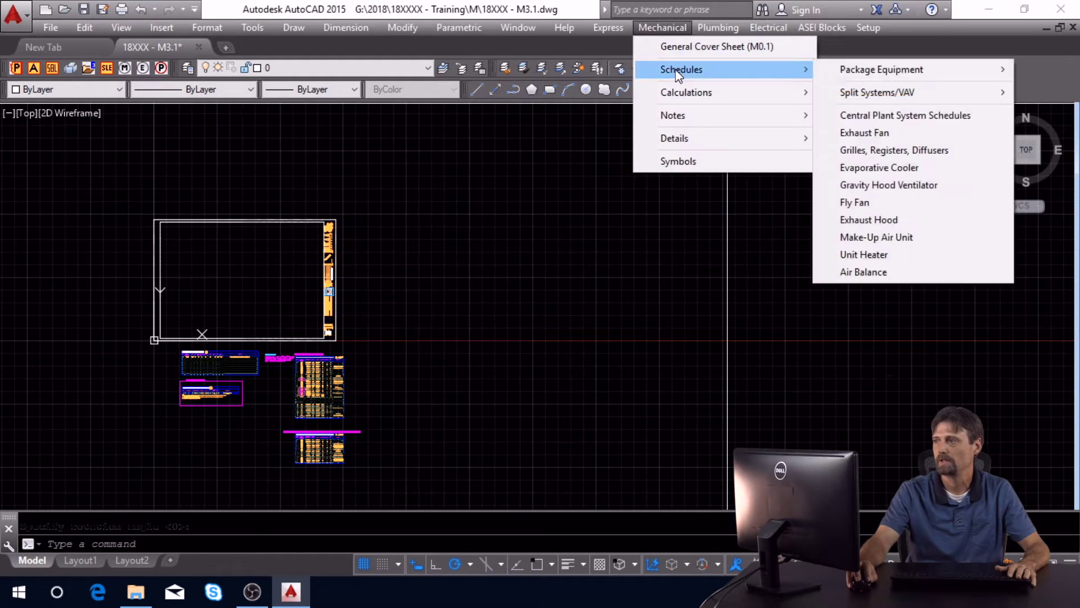
mouse_move(886, 73)
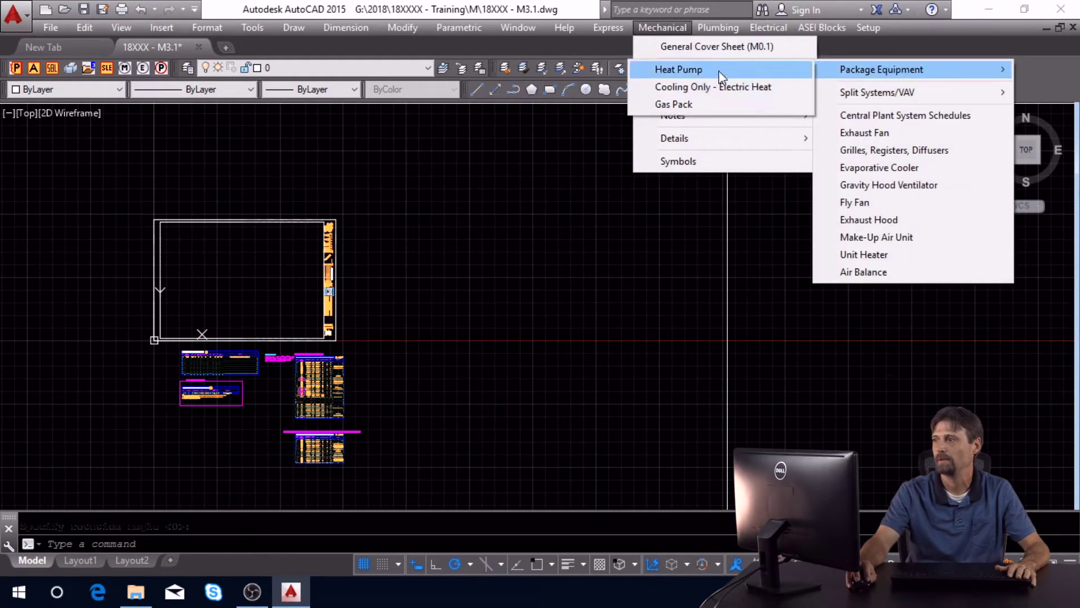
left_click(690, 76)
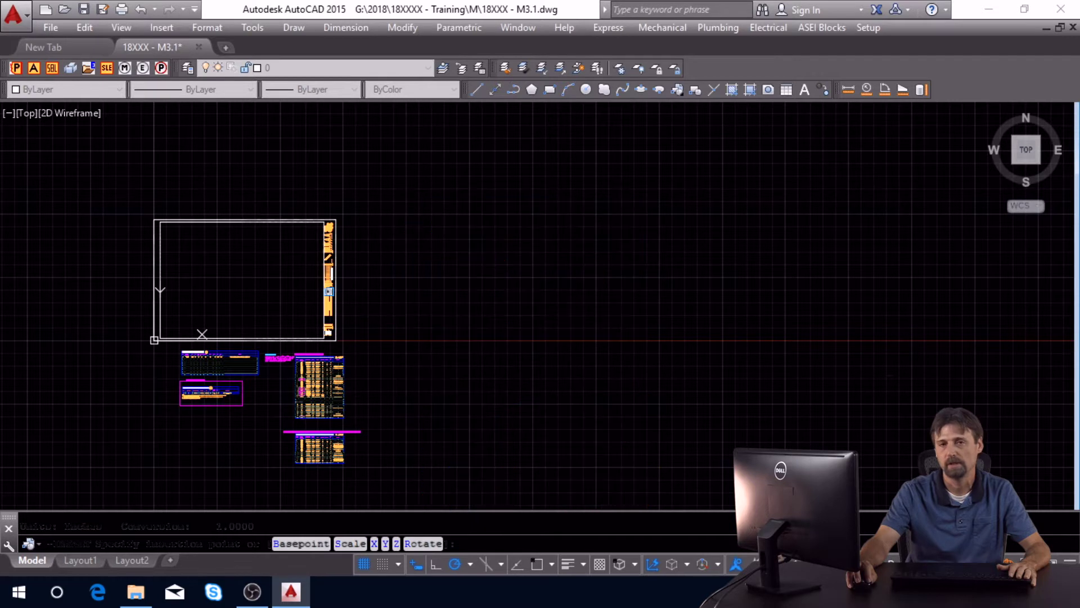
left_click(407, 187)
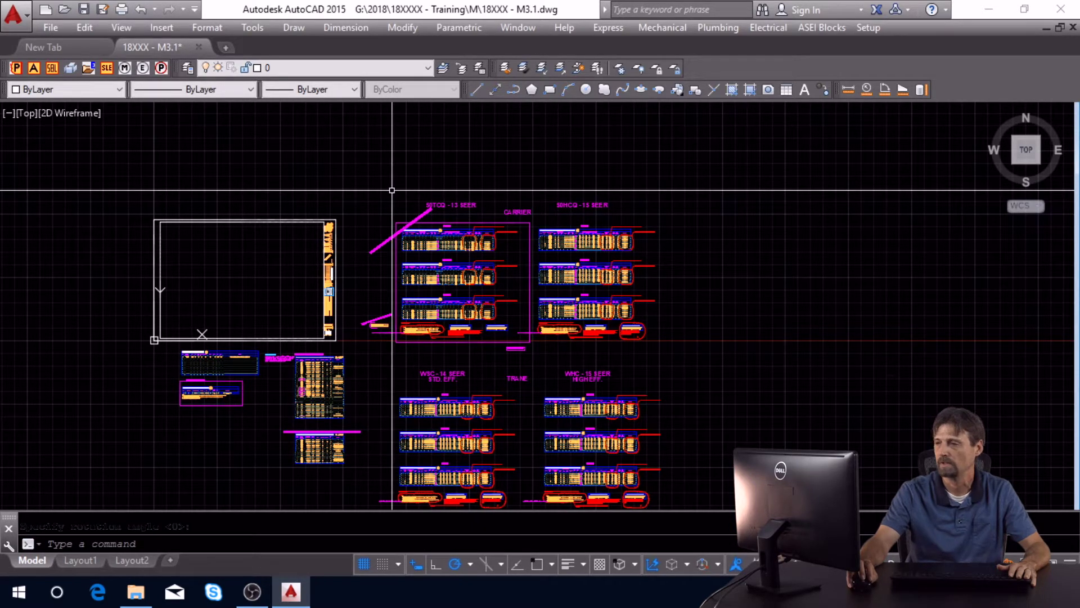
key("Escape")
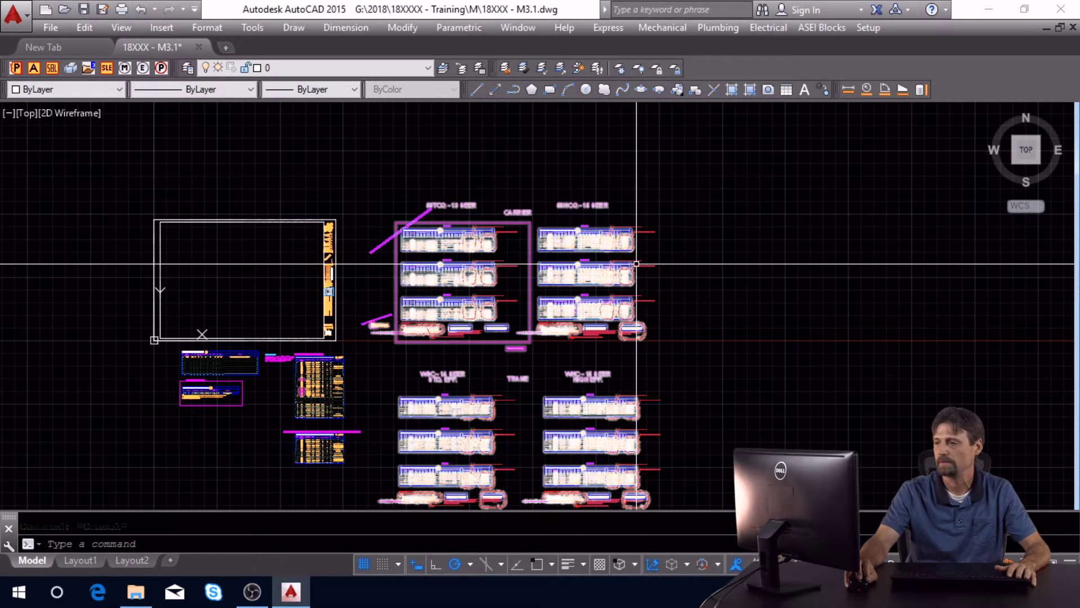
scroll(636, 263, "up", 3)
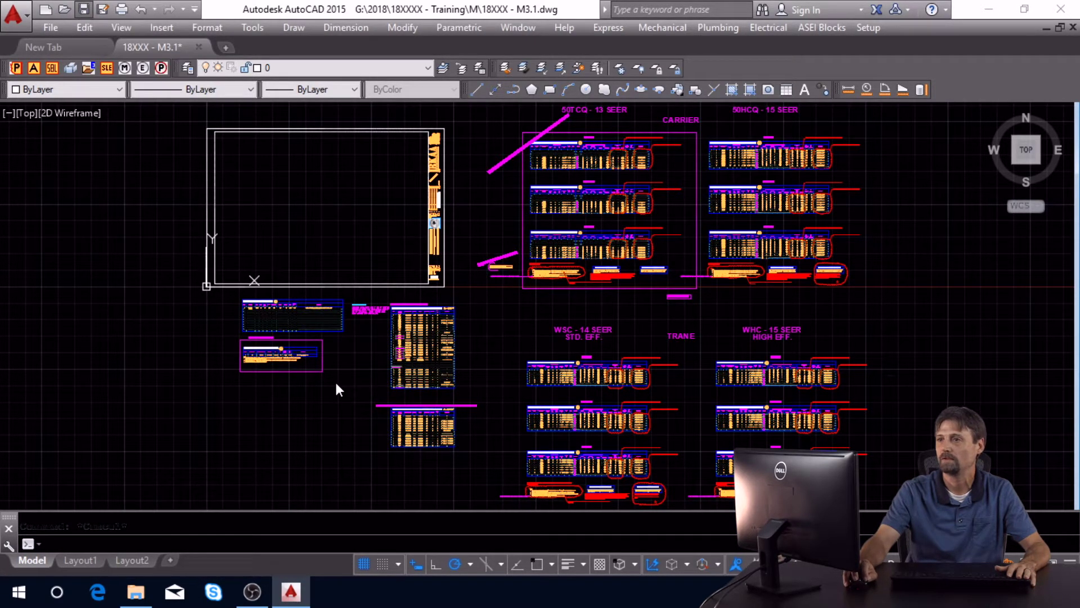
- Save the M3.1 drawing, and save a copy of it in the M folder as 18XXX - M1.1.dwg
key("ctrl+s")
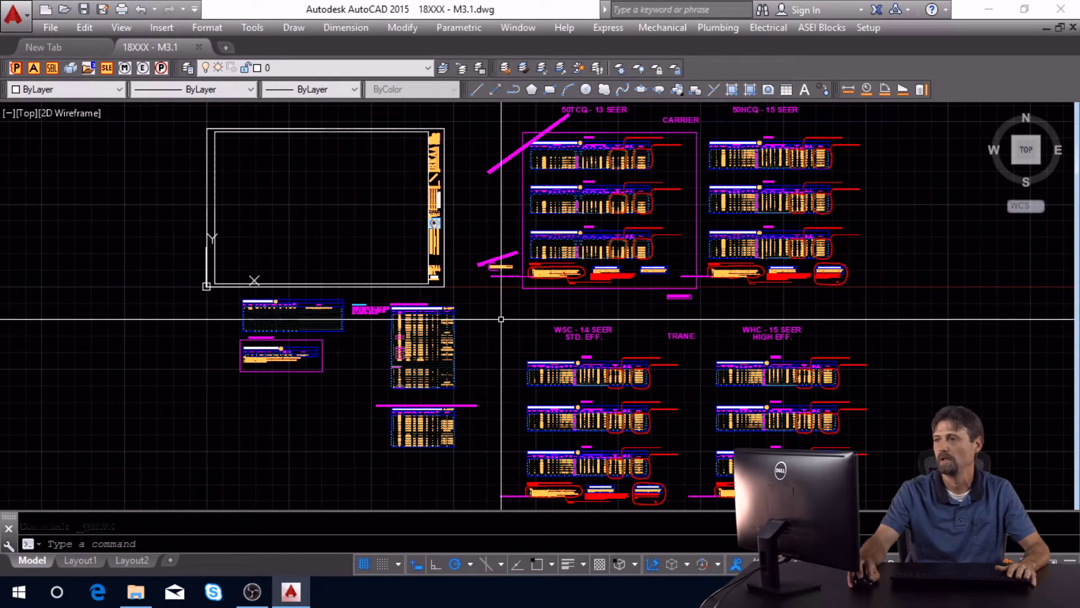
scroll(502, 319, "down", 2)
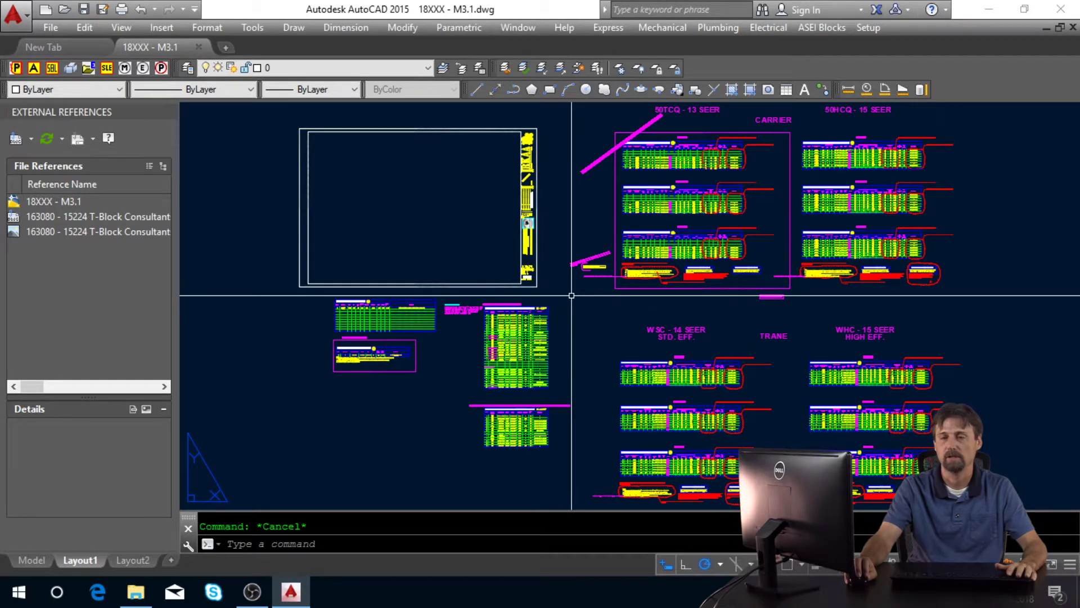
middle_click(572, 295)
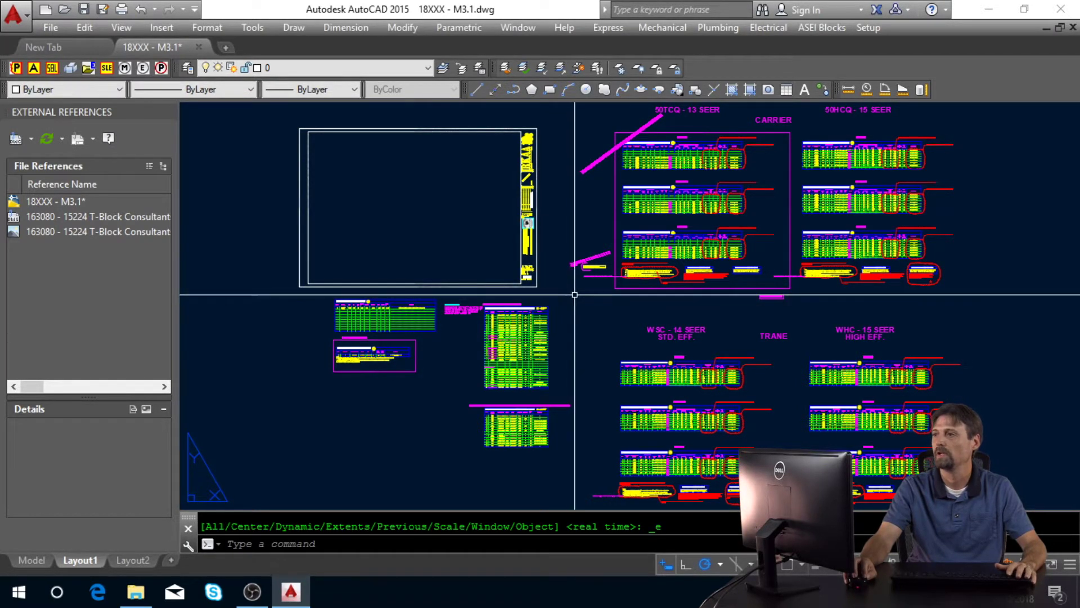
left_click(102, 9)
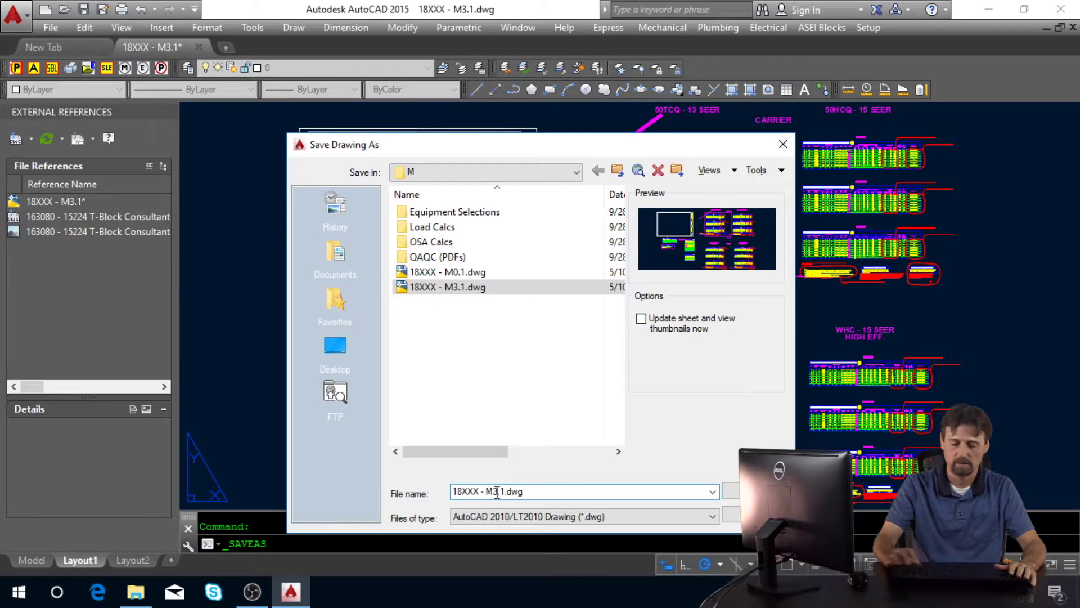
key("shift+Left")
type("1")
key("Return")
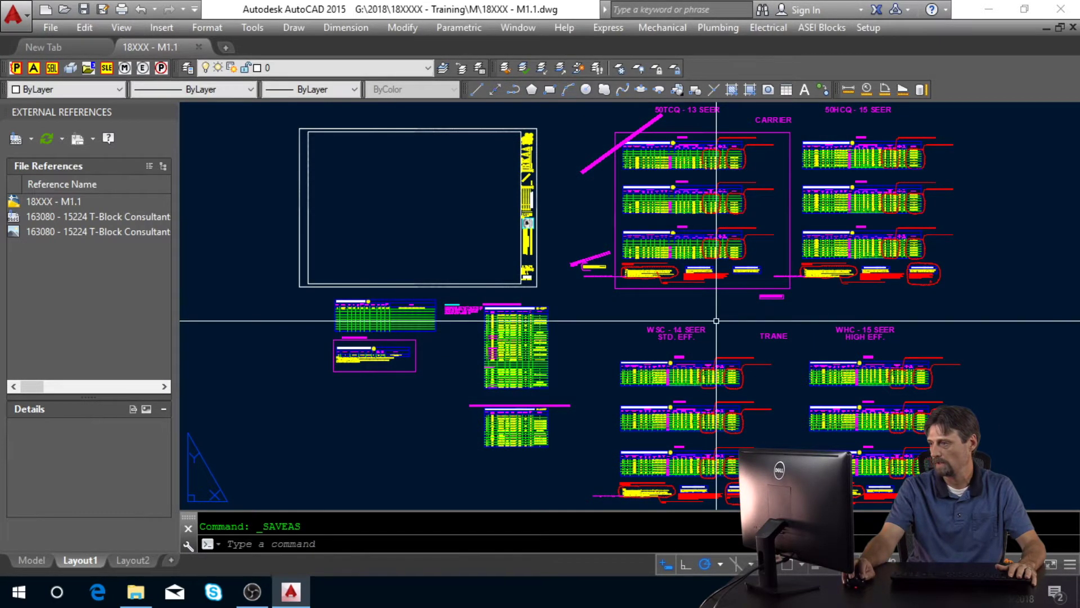
- Erase the heat pump, grilles and exhaust fan schedules around the sheet, keeping only the border and title block
key("space")
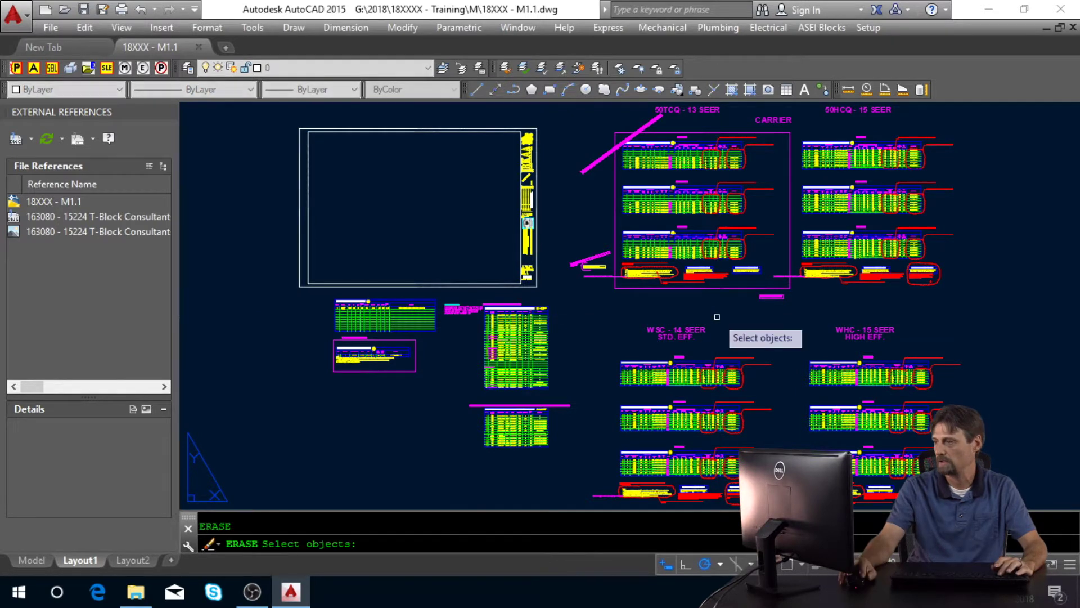
left_click(651, 214)
key("space")
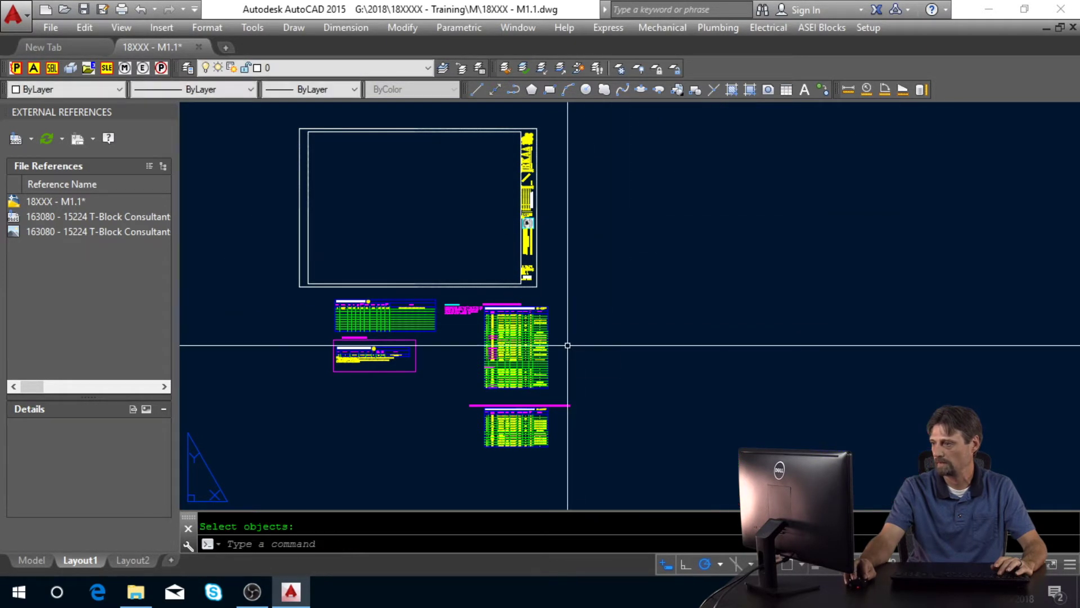
key("space")
left_click(535, 356)
key("space")
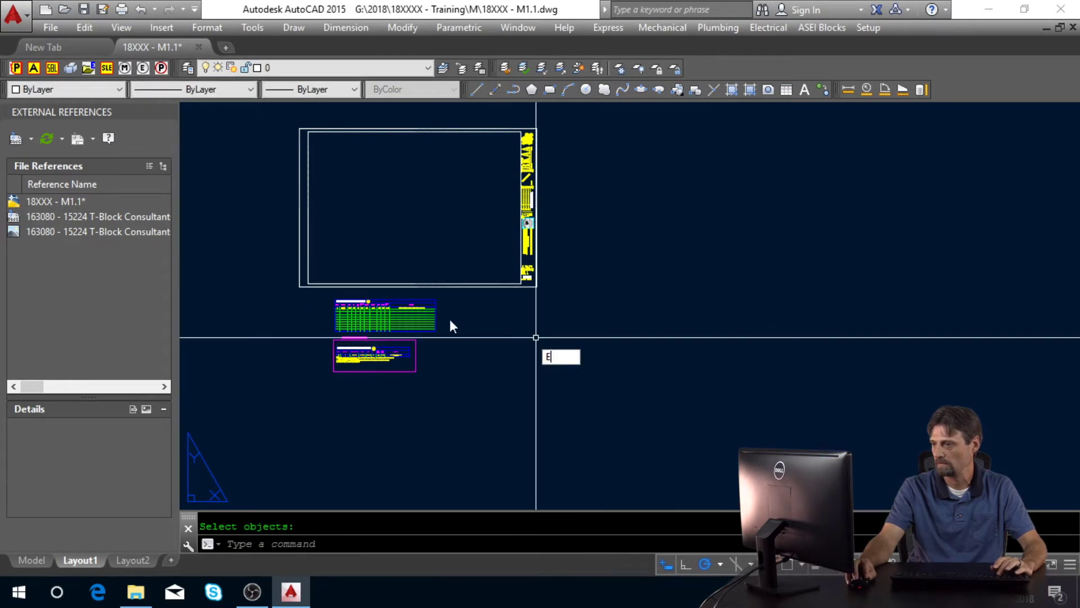
key("space")
left_click(425, 324)
key("space")
key("Escape")
- Change the sheet number attribute of the Title Info block to M1.1
middle_click(610, 339)
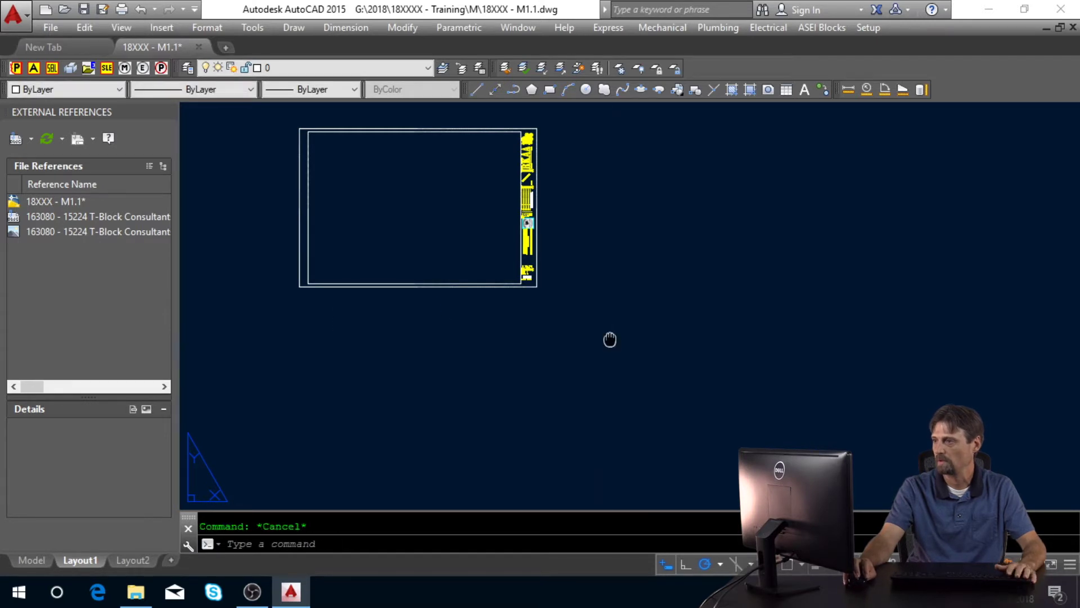
middle_click(610, 338)
middle_click_drag(627, 336, 535, 299)
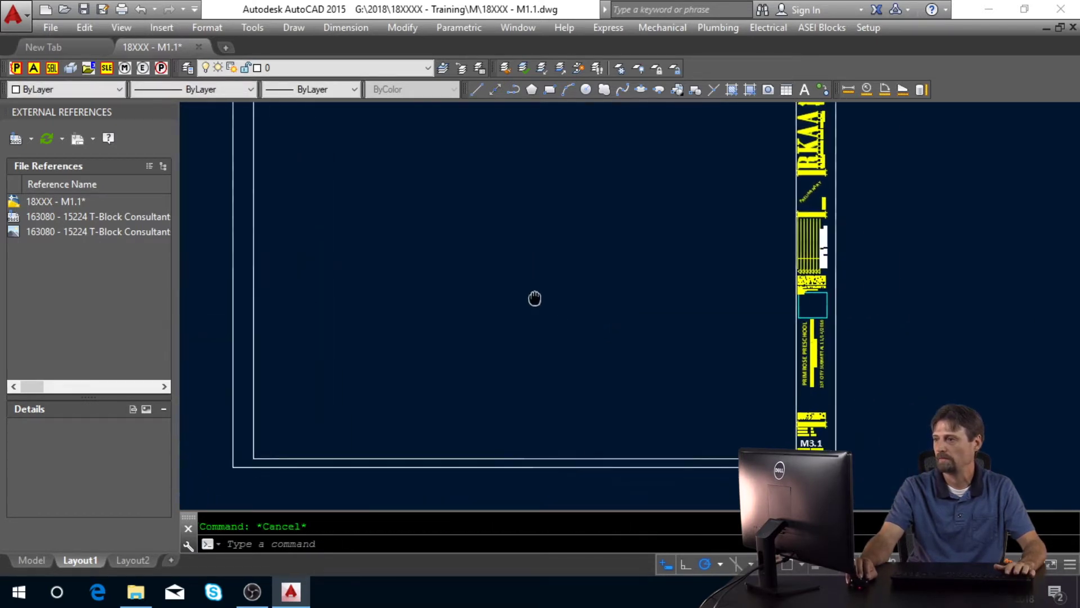
scroll(830, 395, "down", 2)
middle_click_drag(831, 395, 517, 356)
scroll(549, 420, "up", 3)
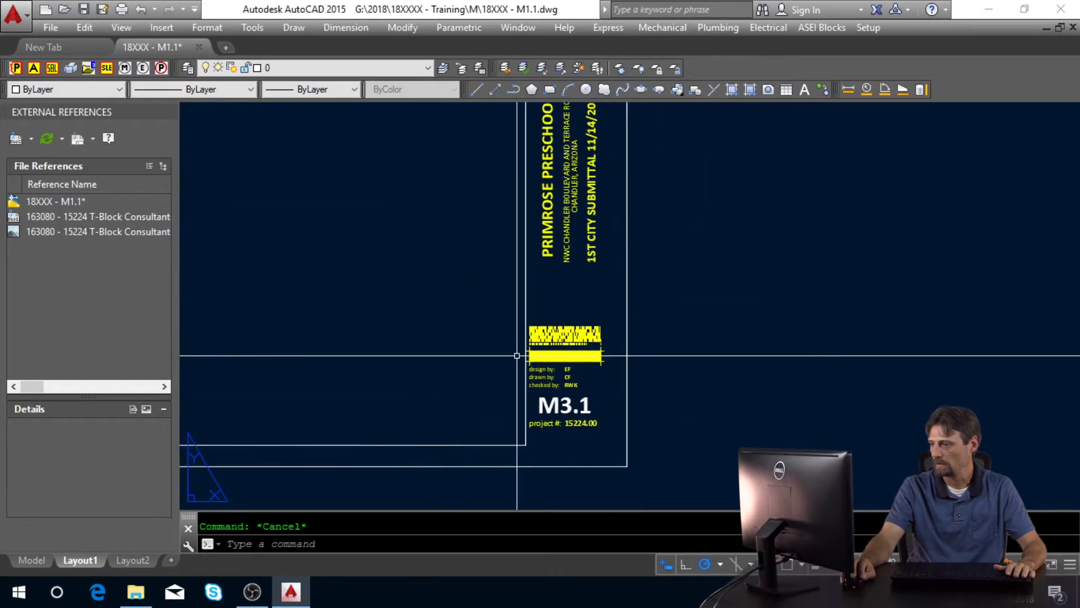
double_click(565, 405)
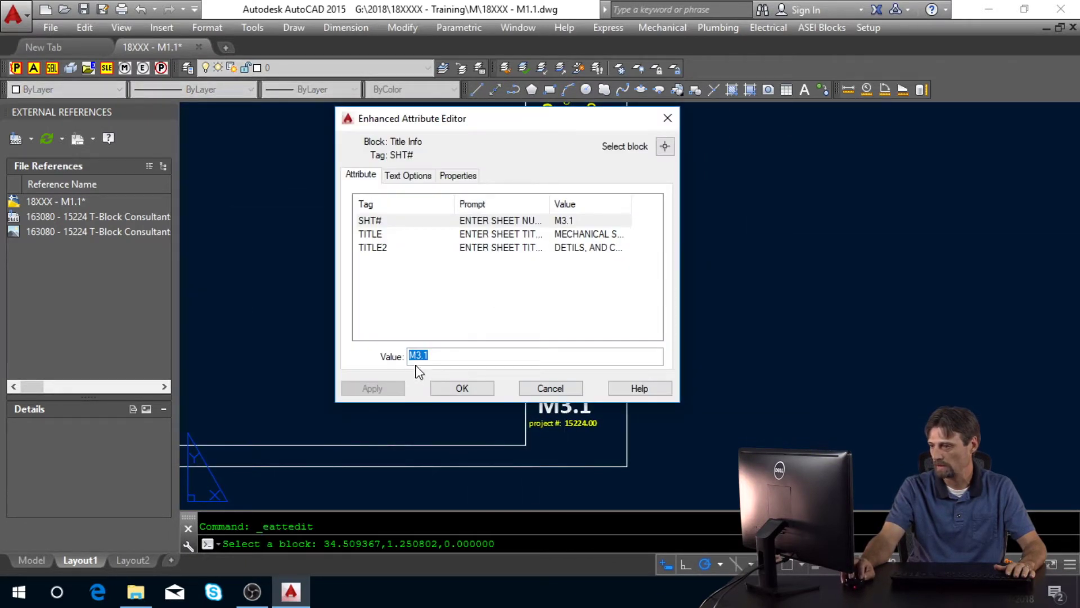
key("BackSpace")
type("1")
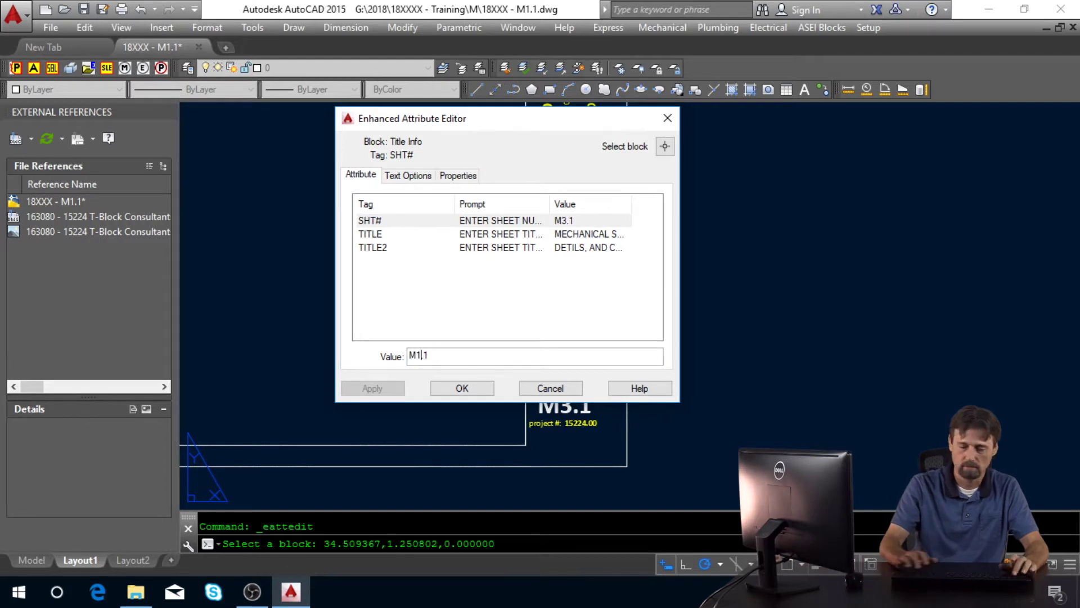
left_click(463, 388)
- Set the Title Info block's sheet title to "MECHANICAL PLAN" and clear its second title line
scroll(489, 338, "down", 4)
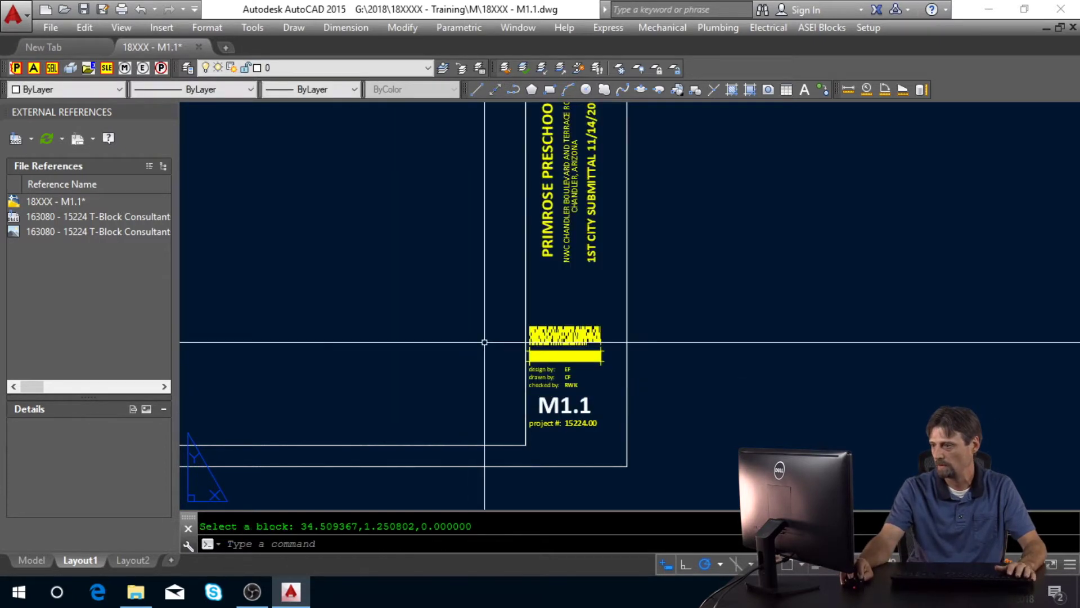
scroll(454, 195, "up", 3)
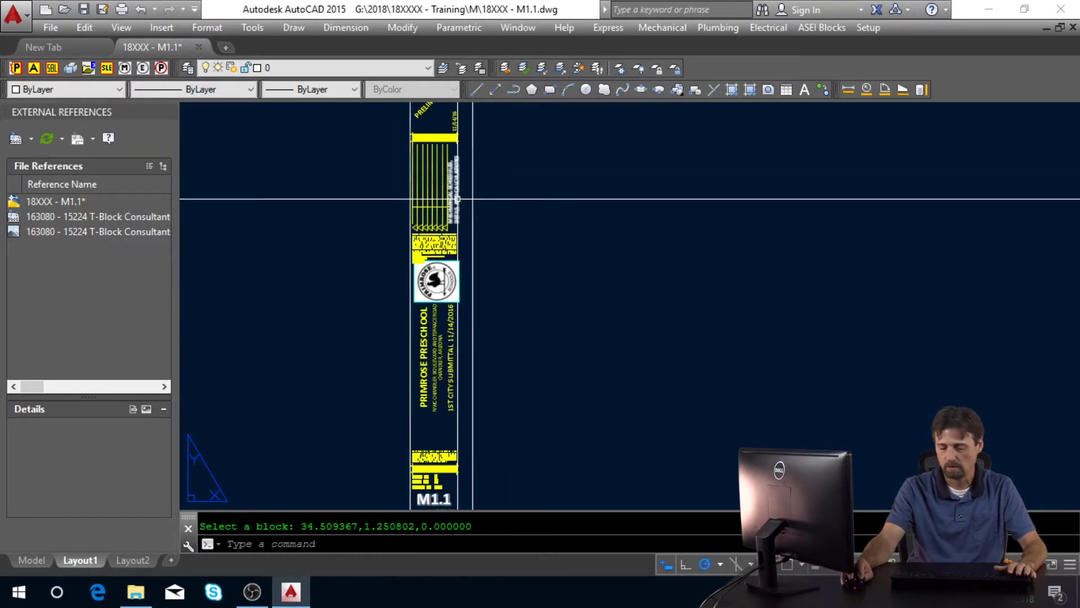
type("DD")
key("Return")
left_click(457, 199)
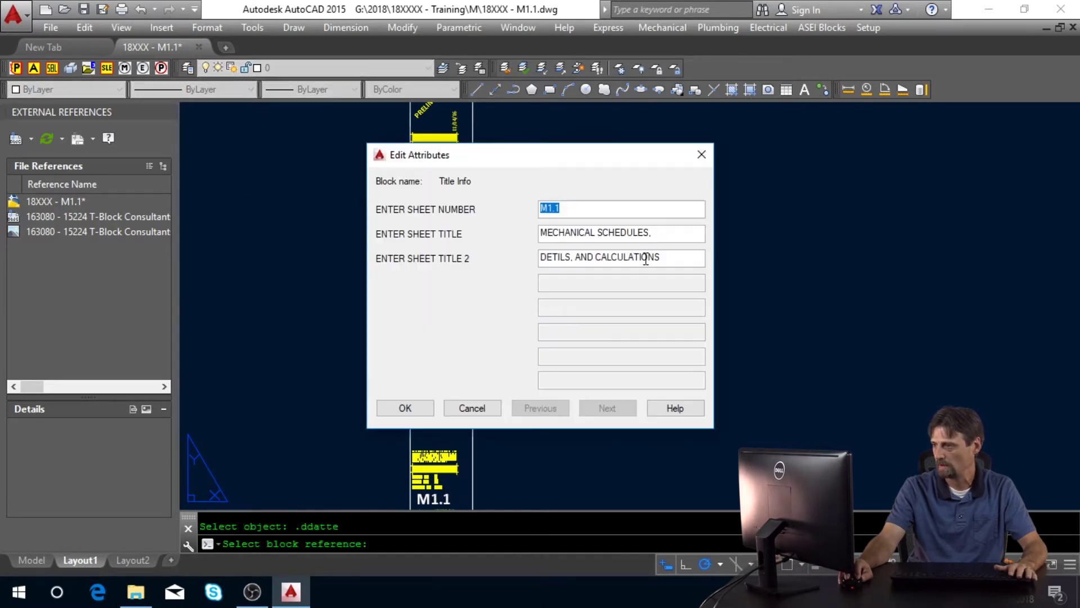
left_click_drag(558, 267, 416, 287)
key("Delete")
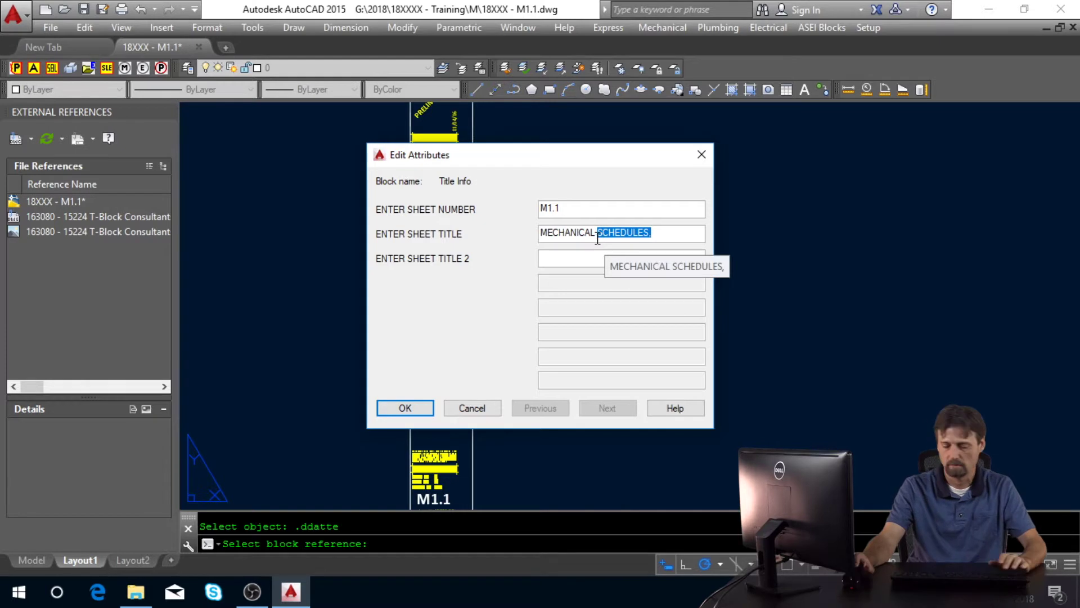
type("PLAN")
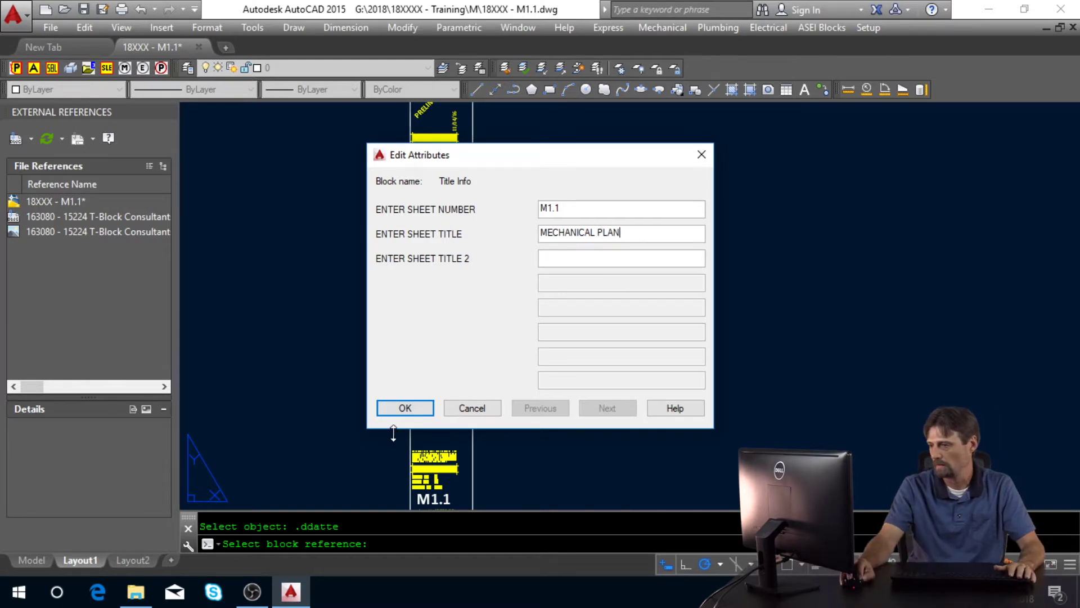
left_click(416, 403)
key("Escape")
- Insert the mechanical General notes just right of the sheet border, beside the title block
middle_click(568, 330)
middle_click(569, 331)
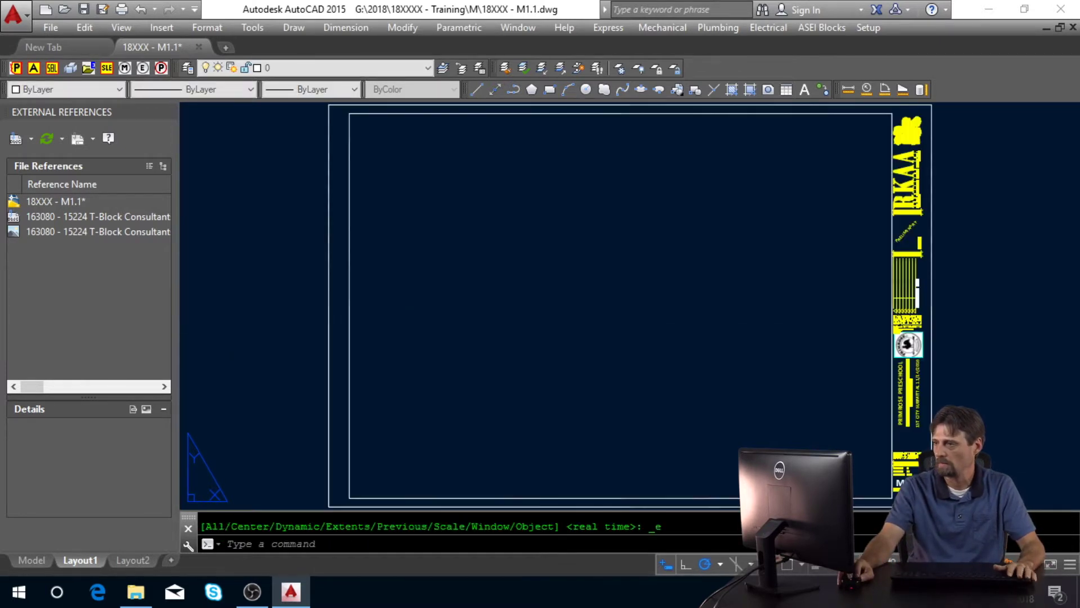
key("Escape")
scroll(596, 315, "down", 2)
middle_click_drag(419, 298, 333, 290)
scroll(441, 283, "down", 2)
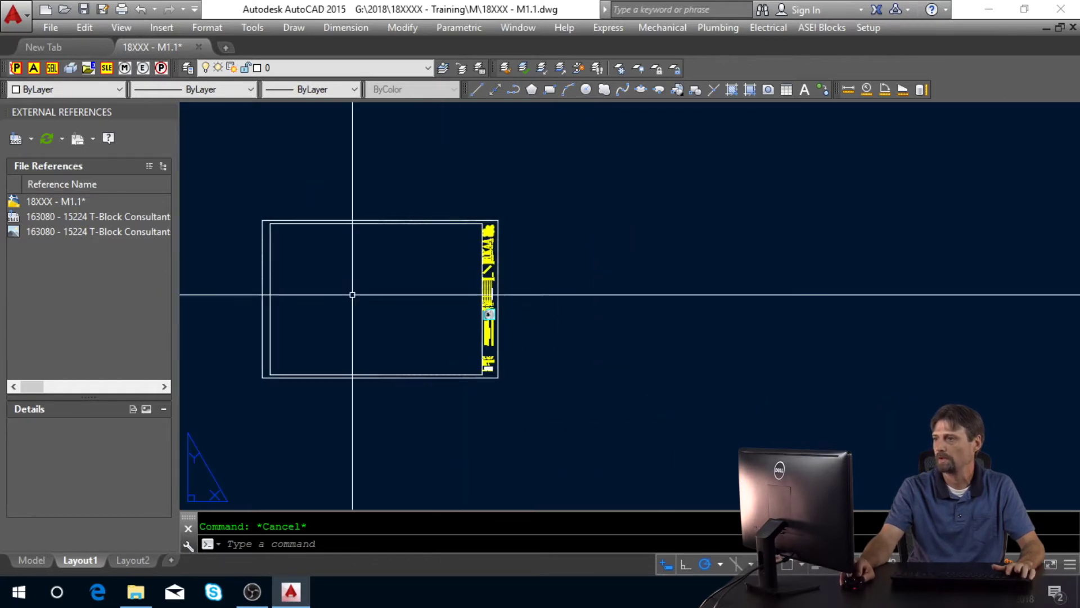
left_click(648, 27)
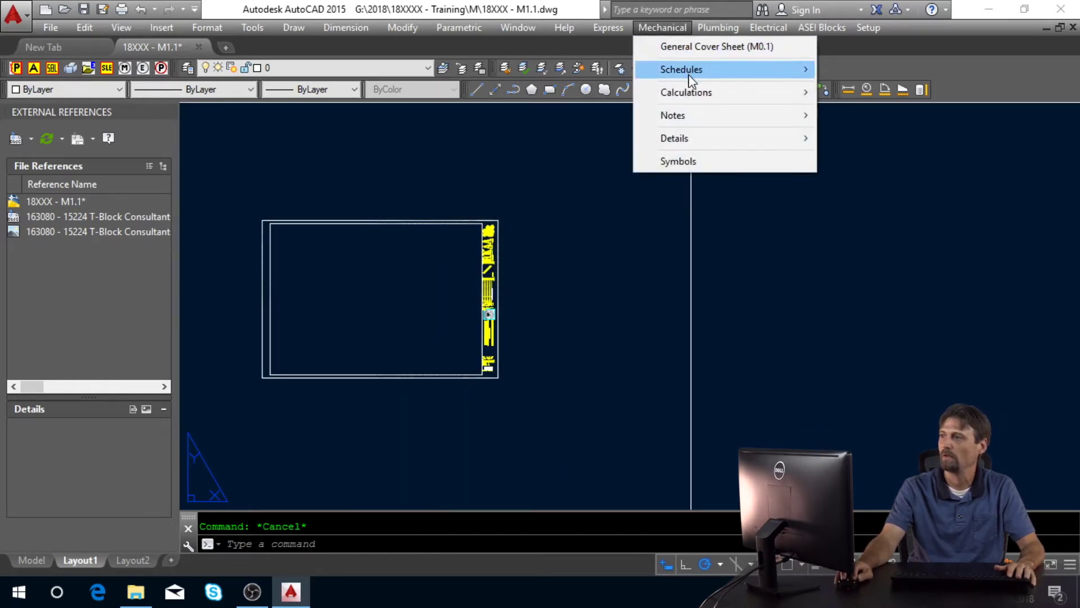
mouse_move(683, 116)
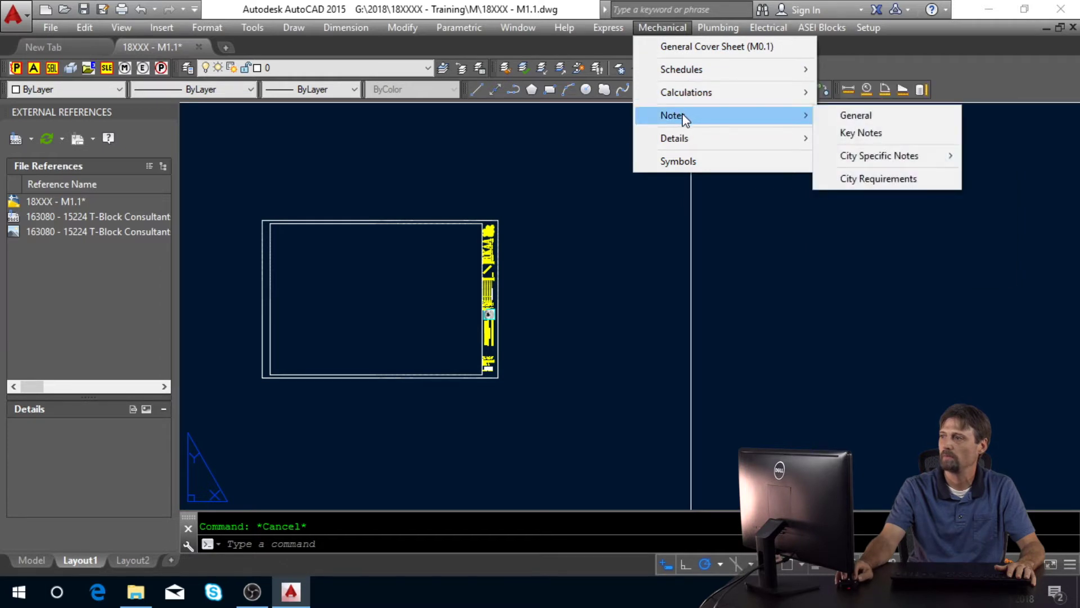
left_click(860, 118)
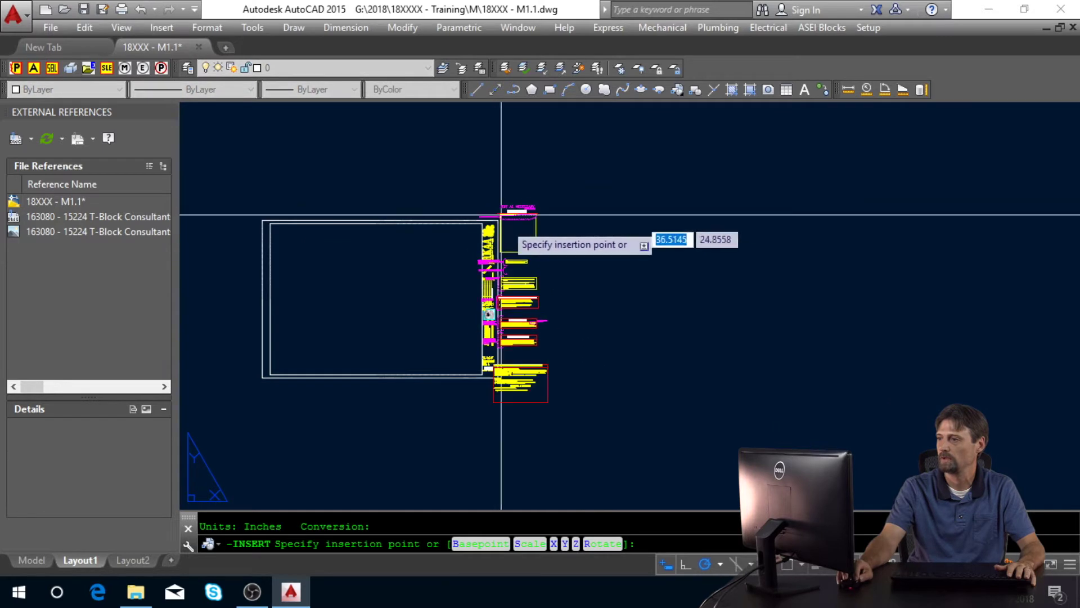
left_click(530, 234)
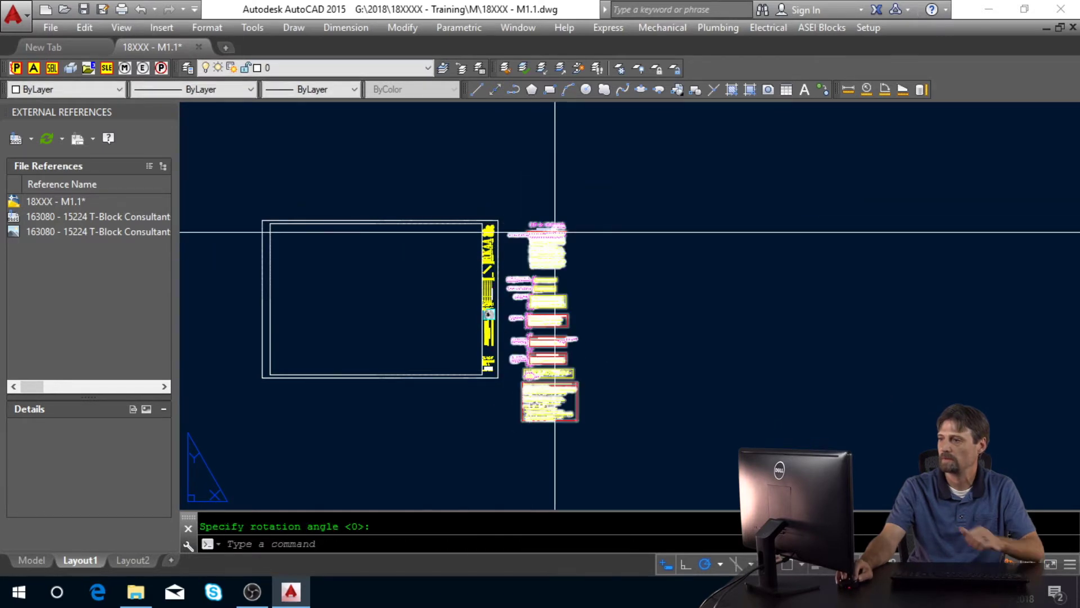
- Insert the mechanical Key Notes block to the right of the General Notes column, outside the sheet border, at zero rotation
left_click(662, 27)
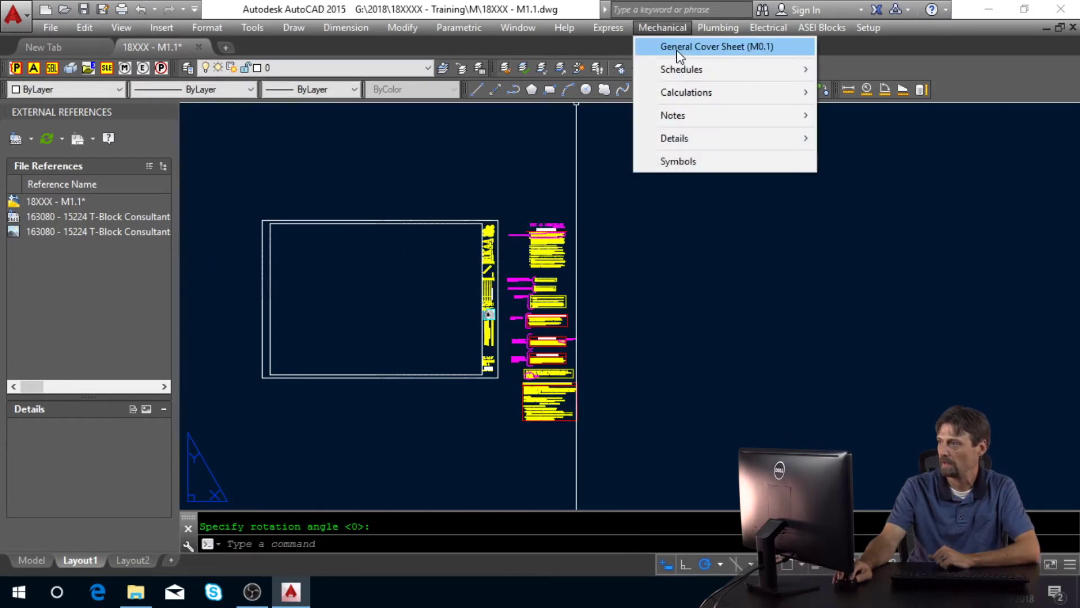
mouse_move(685, 116)
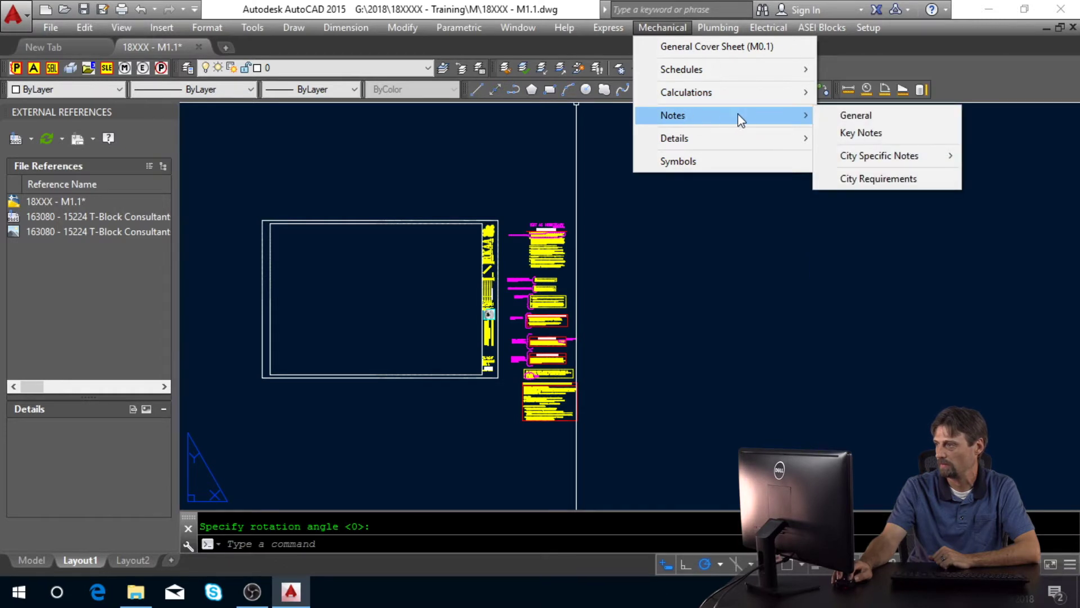
left_click(863, 134)
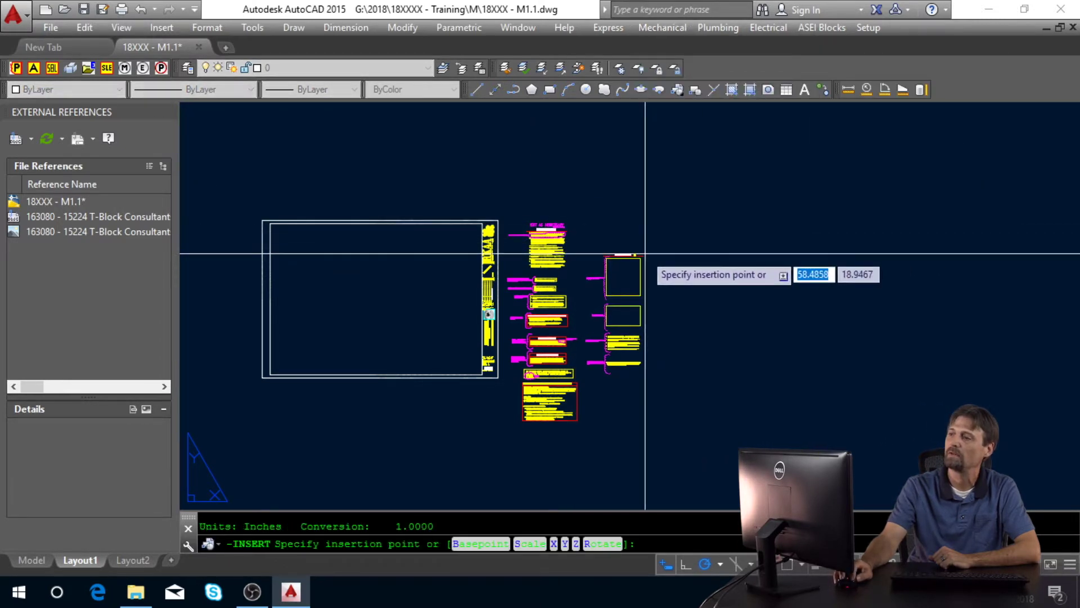
left_click(645, 253)
key("Return")
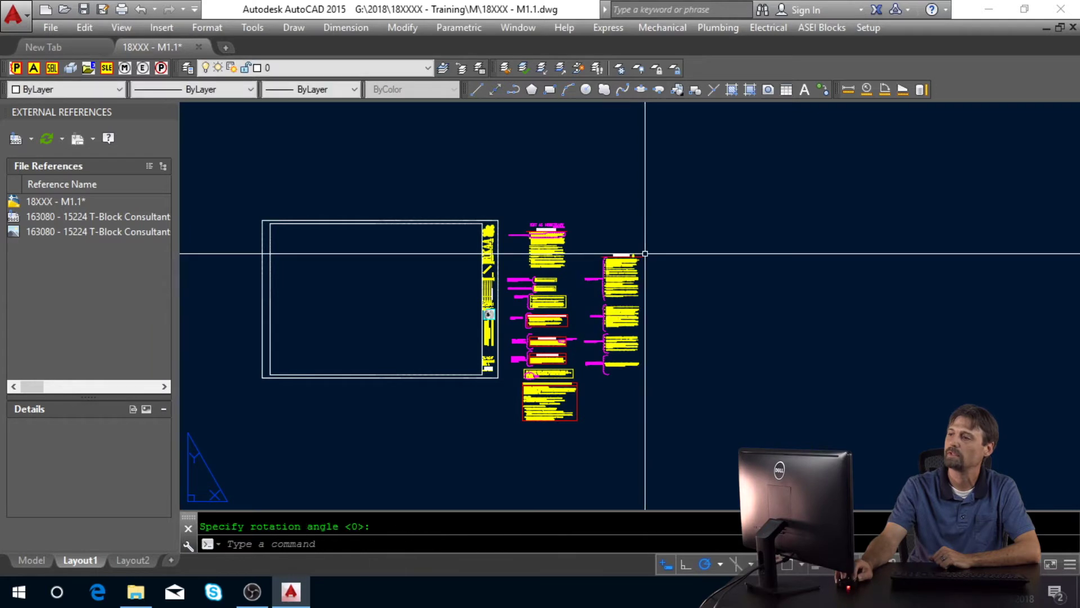
key("Escape")
middle_click(675, 260)
middle_click(675, 260)
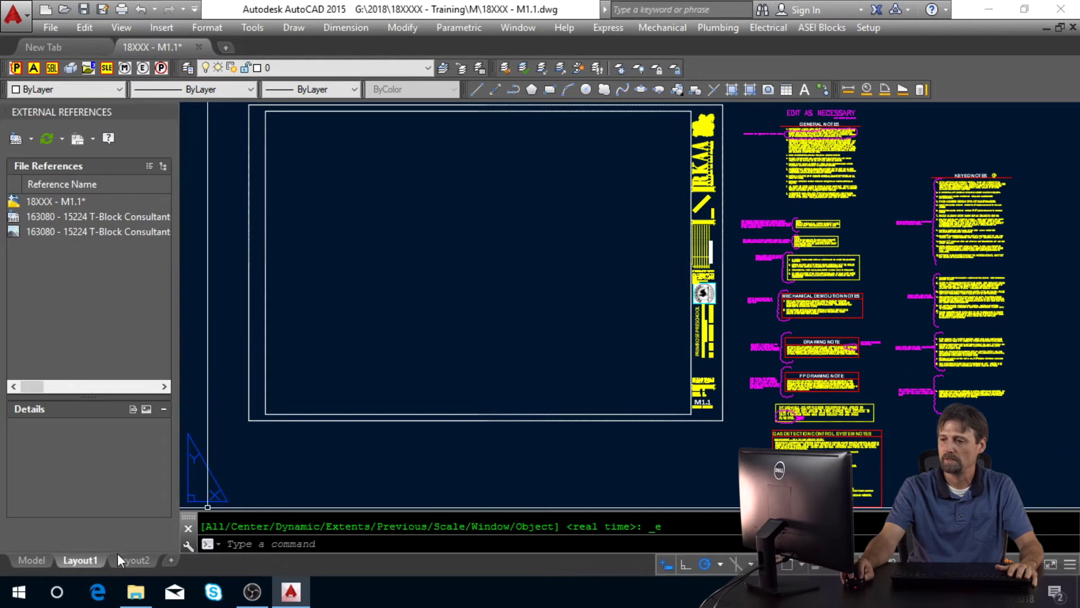
- Attach the drawing 163080 - 15224 Reflected Ceiling Plan.dwg to model space as an attachment, at 0,0,0 with scale 1 and rotation 0
left_click(32, 560)
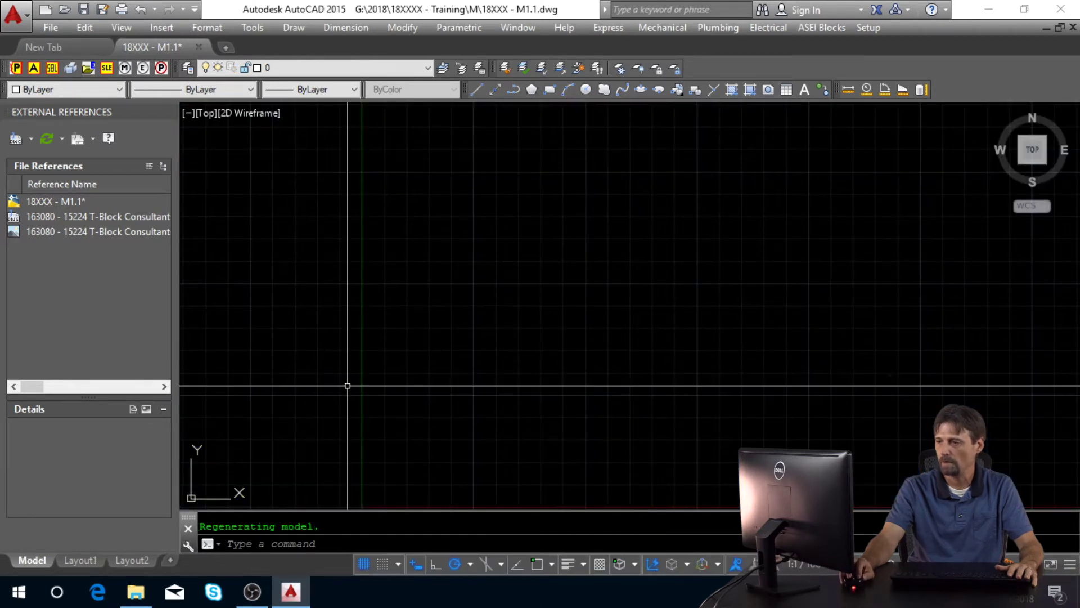
middle_click_drag(438, 360, 466, 303)
middle_click_drag(199, 476, 742, 275)
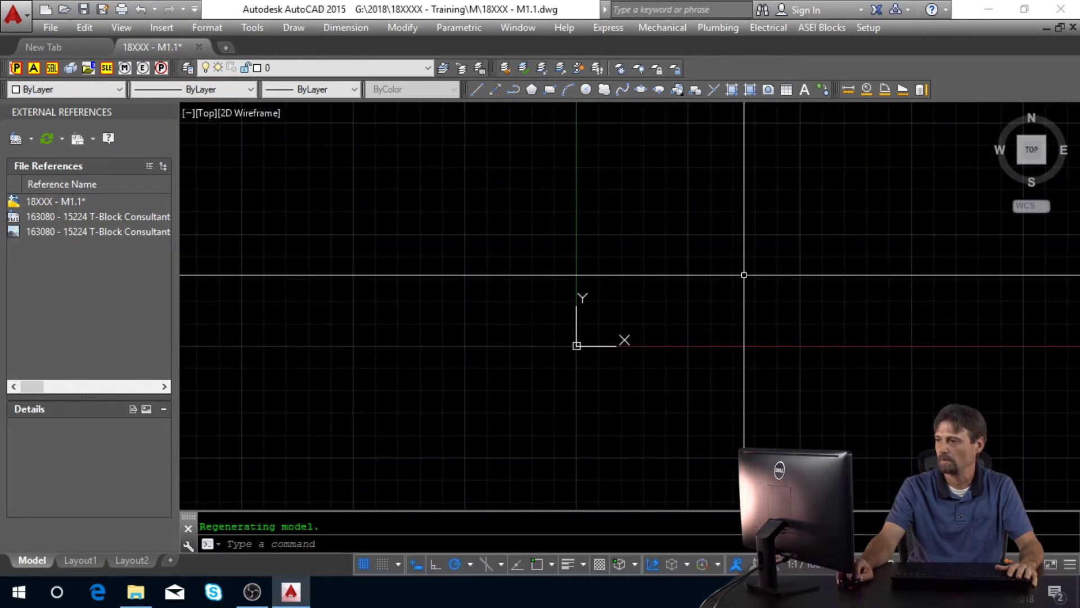
middle_click_drag(315, 433, 405, 397)
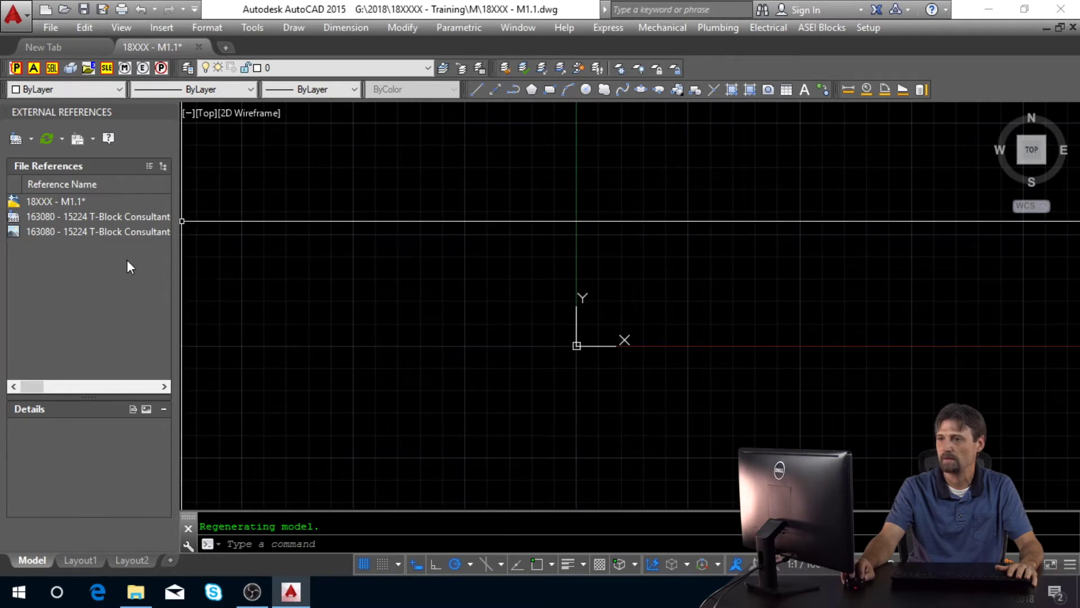
right_click(72, 276)
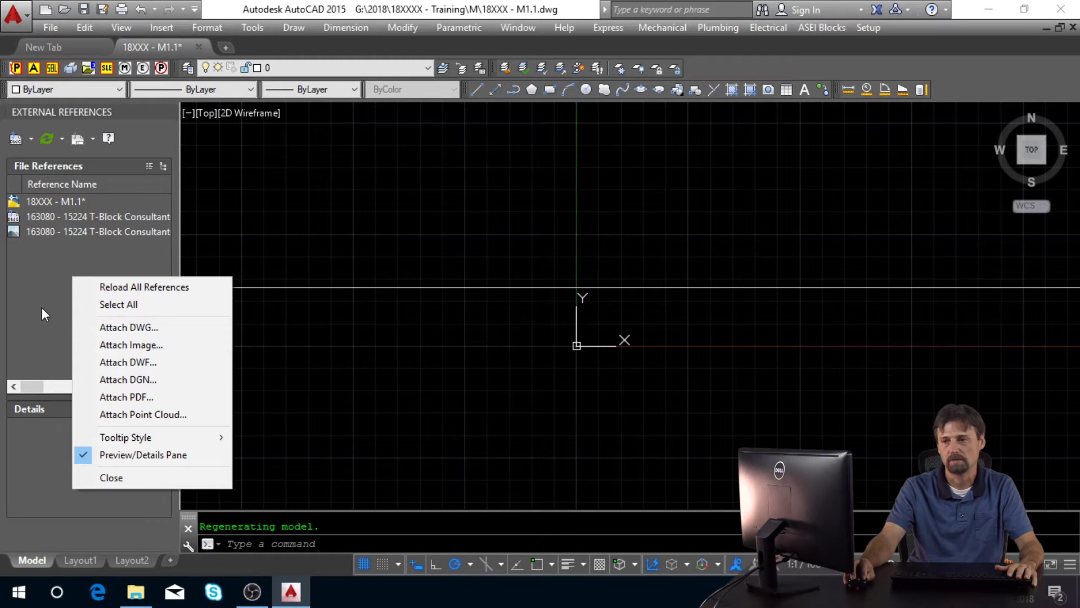
left_click(129, 327)
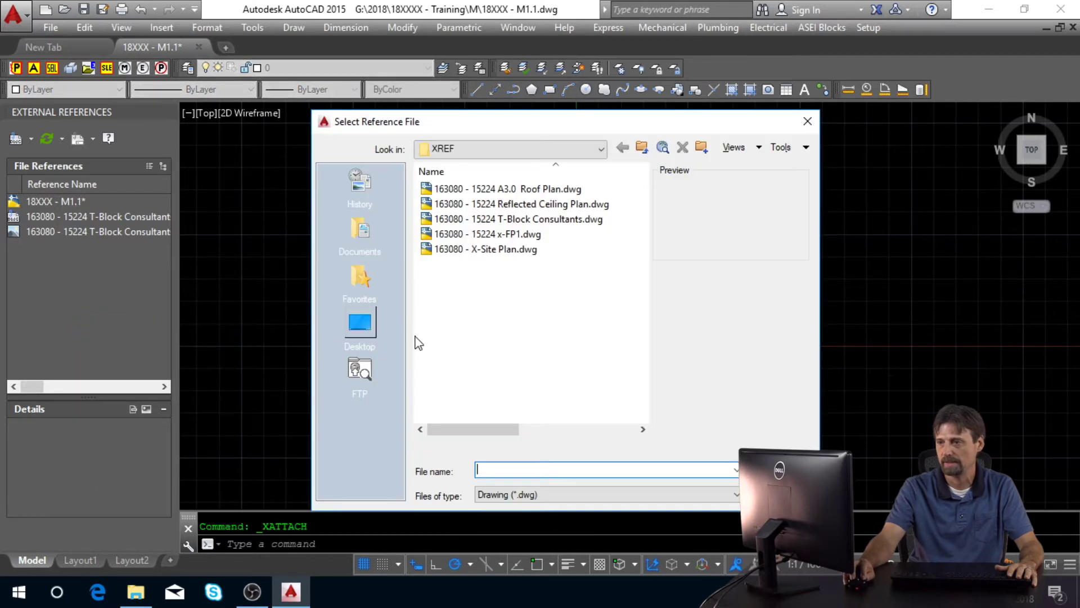
double_click(513, 205)
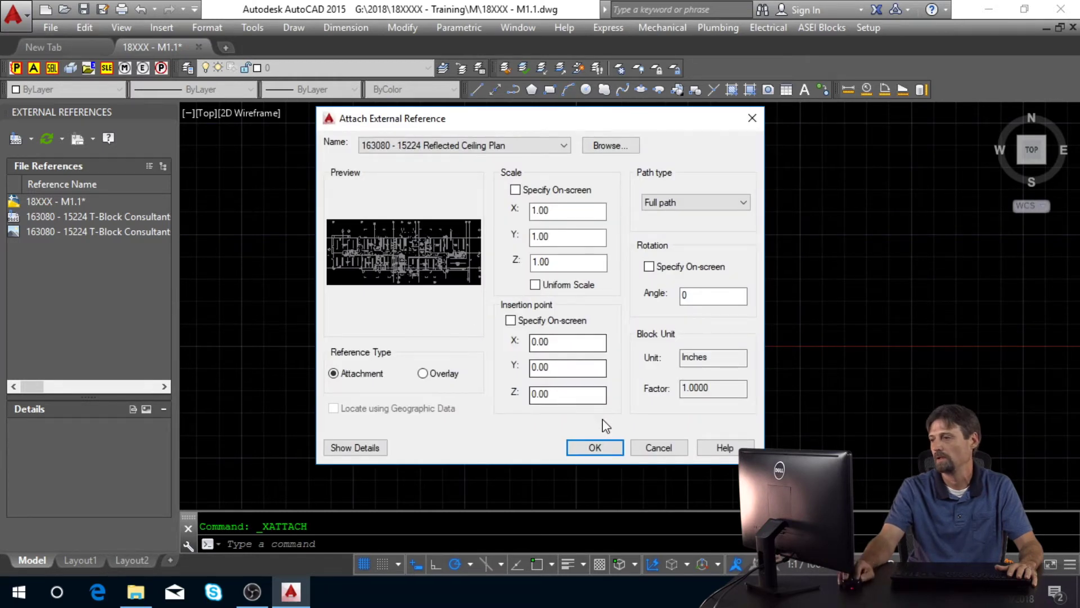
left_click(594, 448)
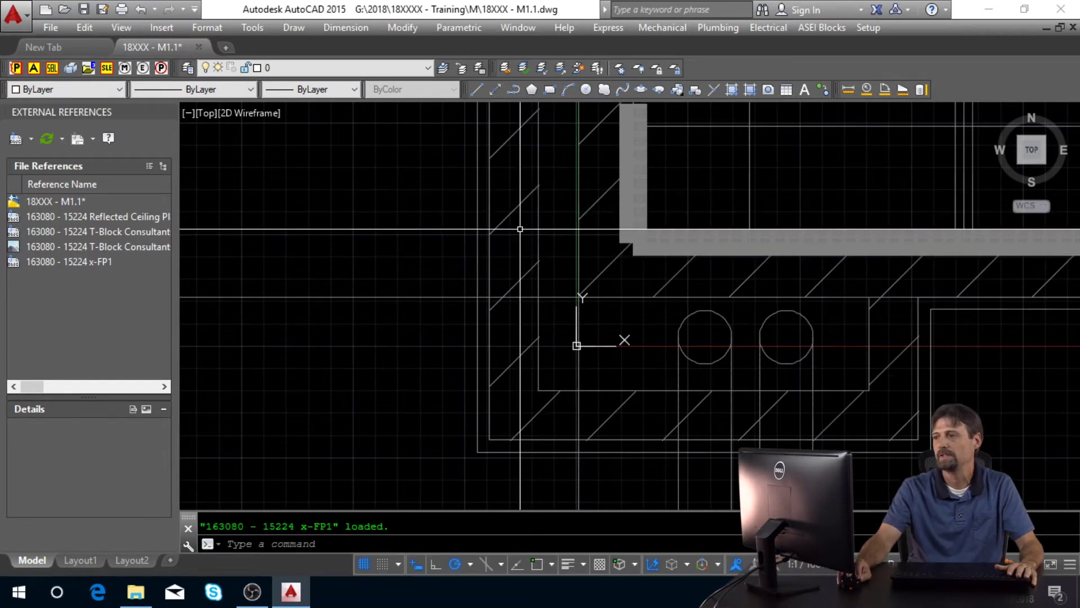
middle_click(568, 244)
middle_click(568, 244)
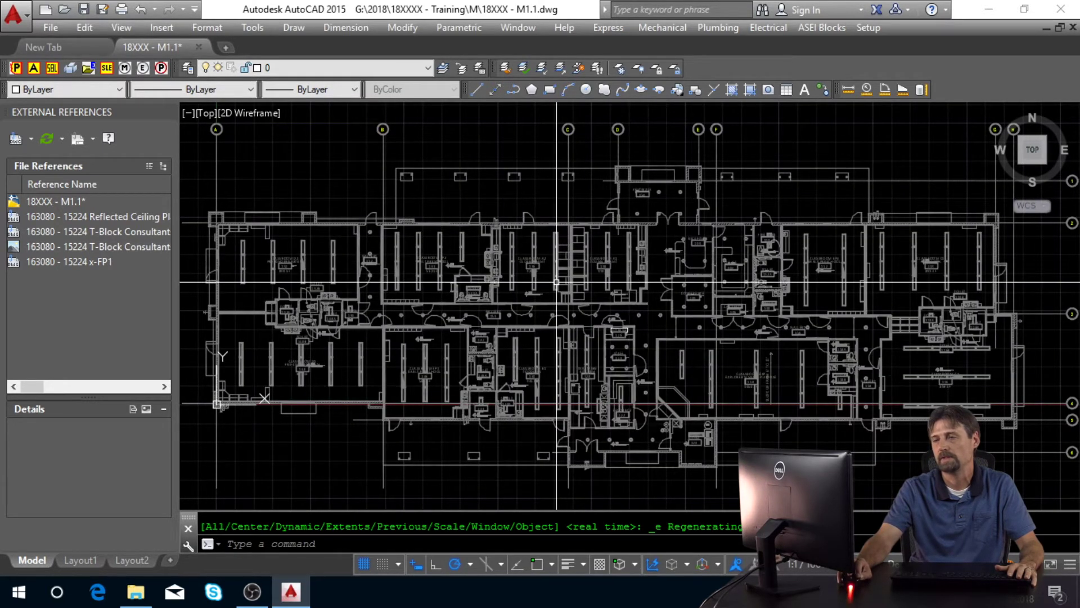
- Examine the attached reflected ceiling plan up close around the classrooms and gallery, and then as a whole
key("Escape")
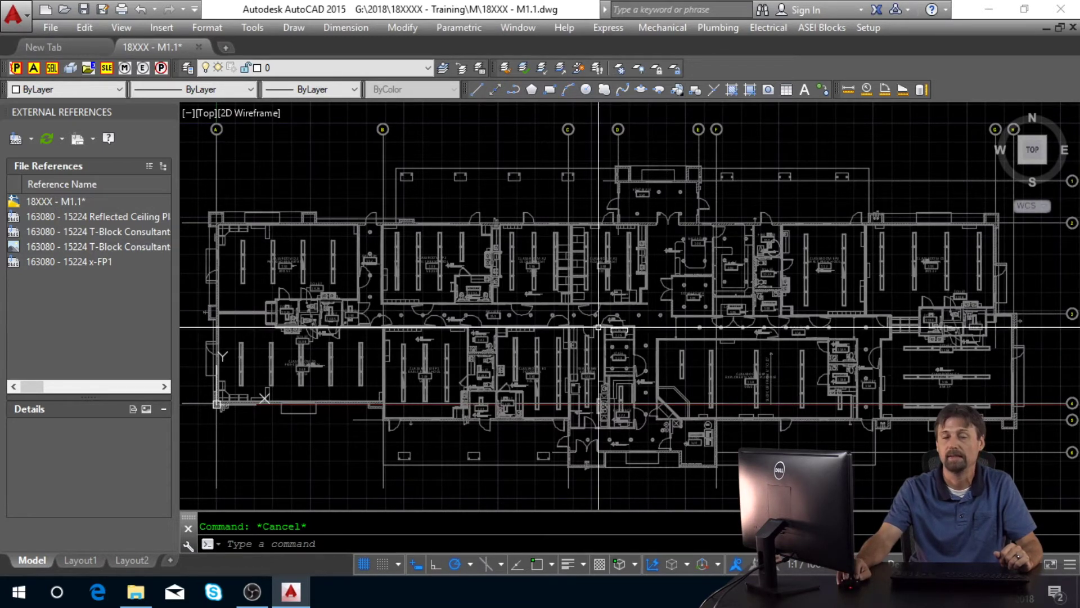
scroll(579, 270, "up", 7)
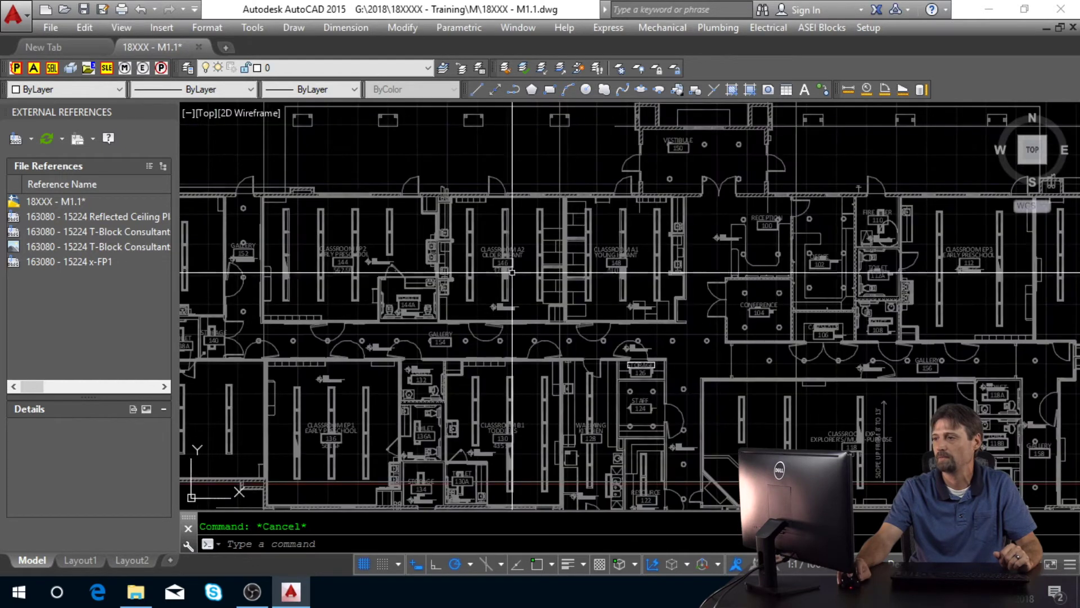
scroll(467, 258, "down", 3)
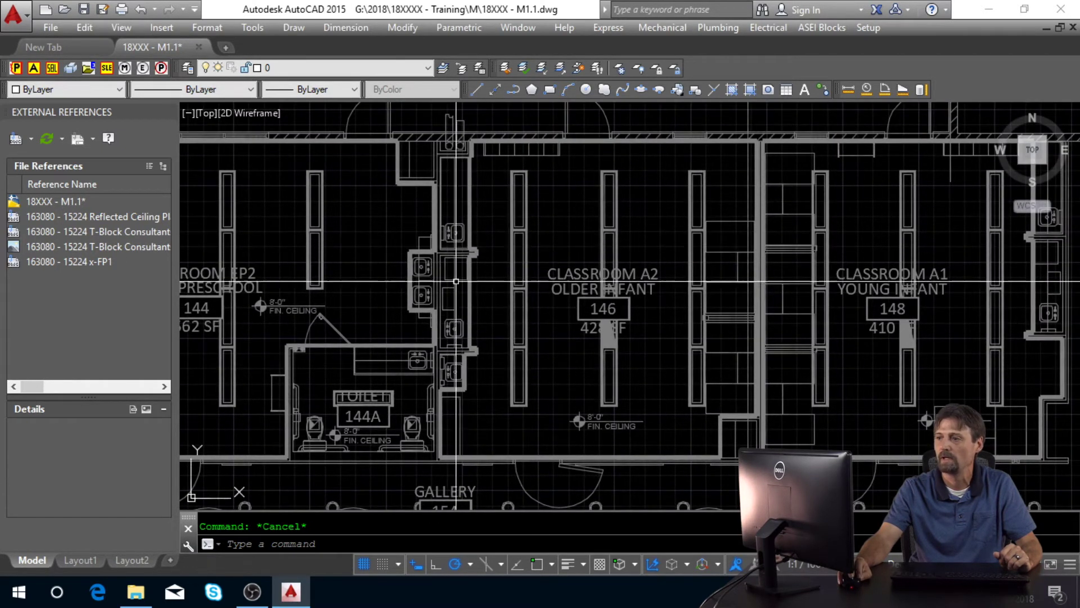
middle_click_drag(461, 233, 493, 175)
scroll(684, 304, "down", 2)
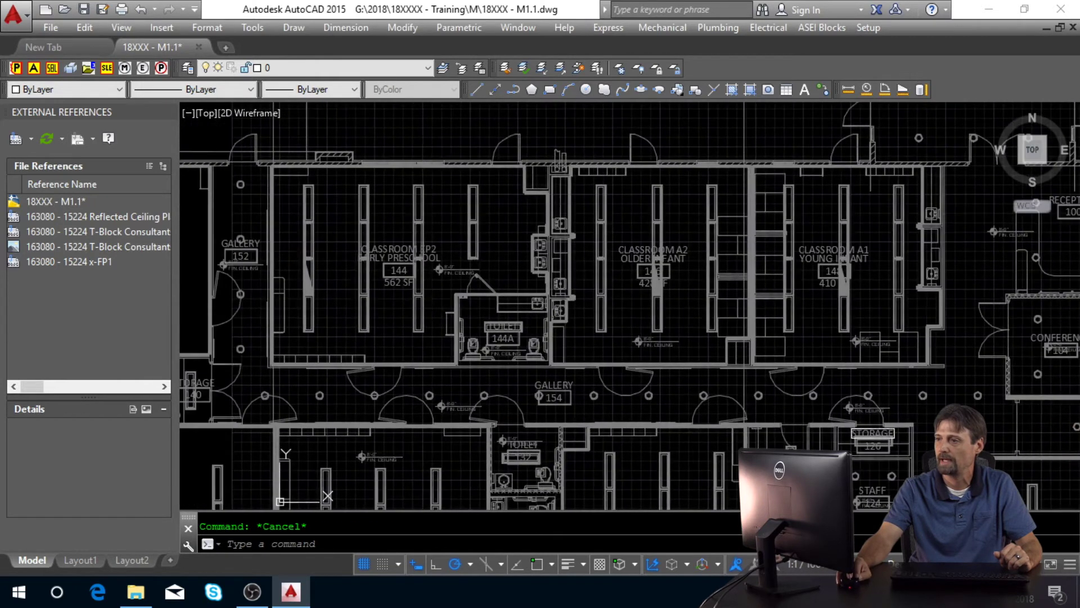
middle_click(537, 316)
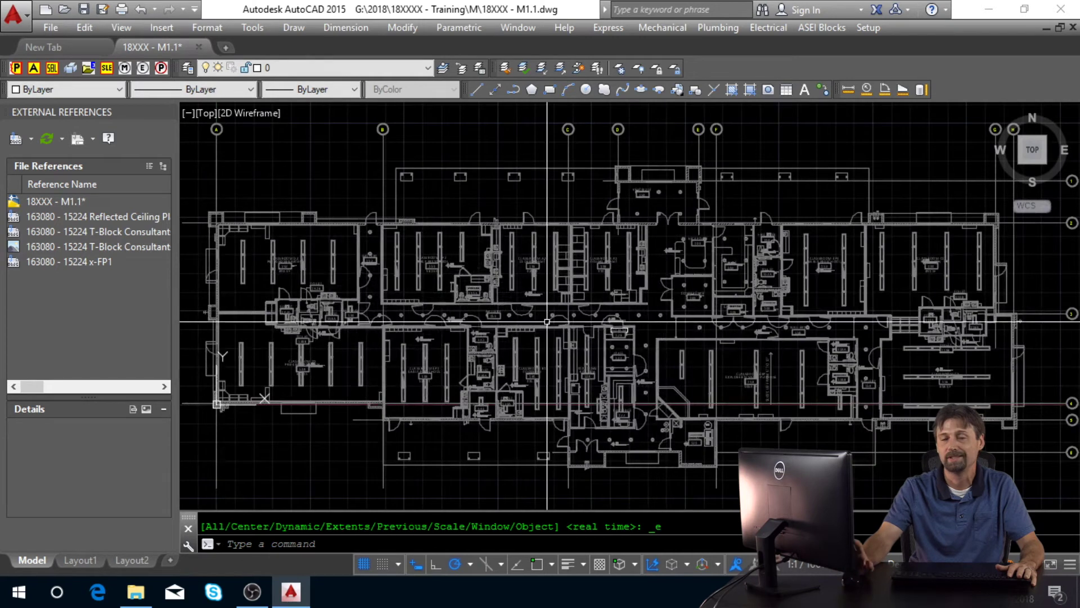
scroll(573, 318, "down", 2)
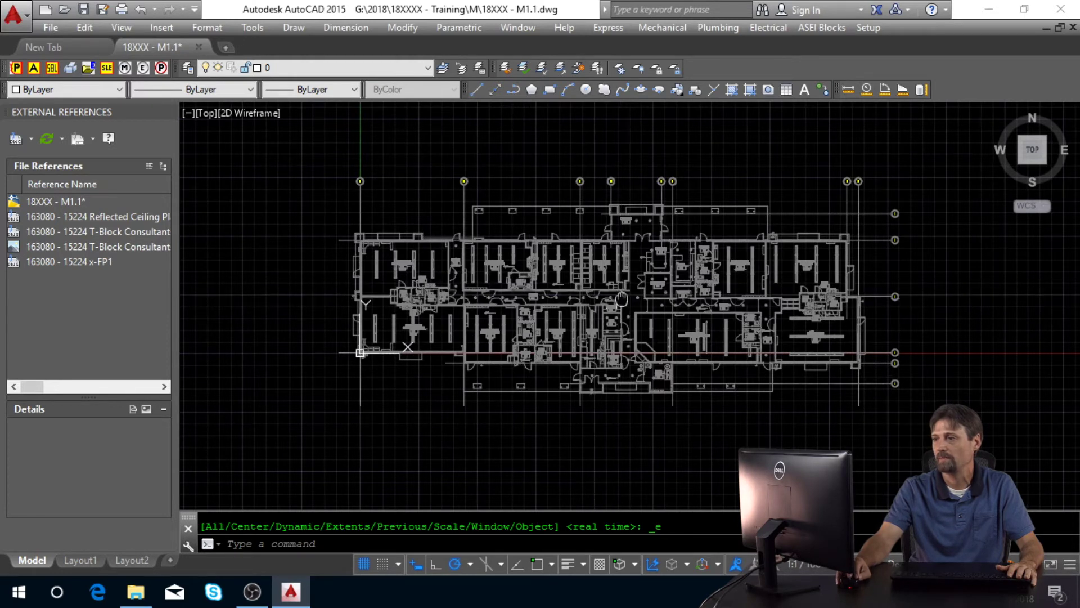
middle_click_drag(498, 247, 484, 242)
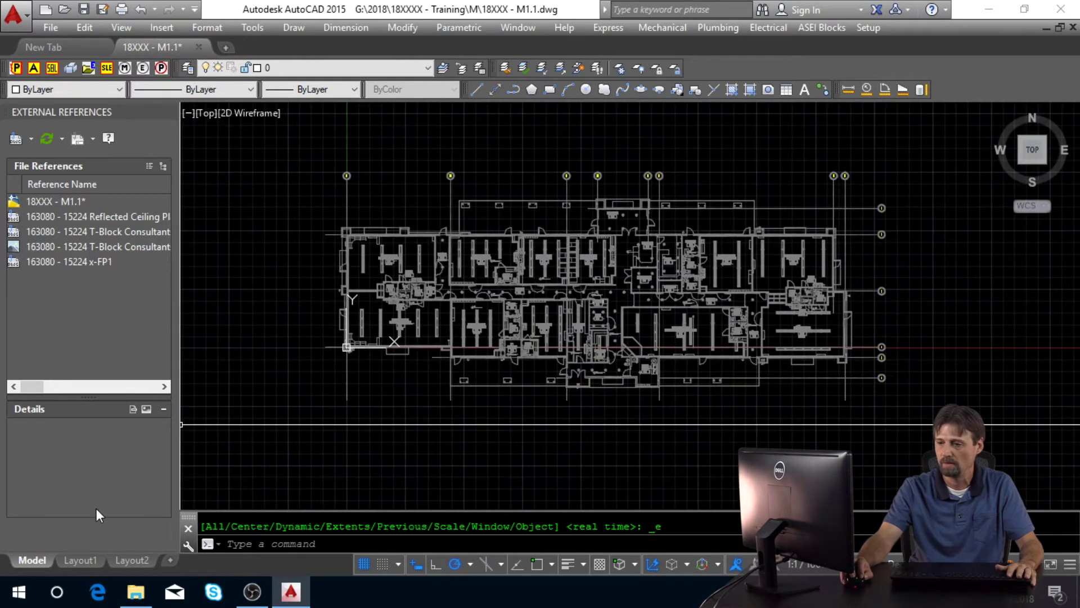
- Create a rectangular MVIEW viewport in Layout1 inside the sheet border, leaving space below it and beside the title block
left_click(80, 560)
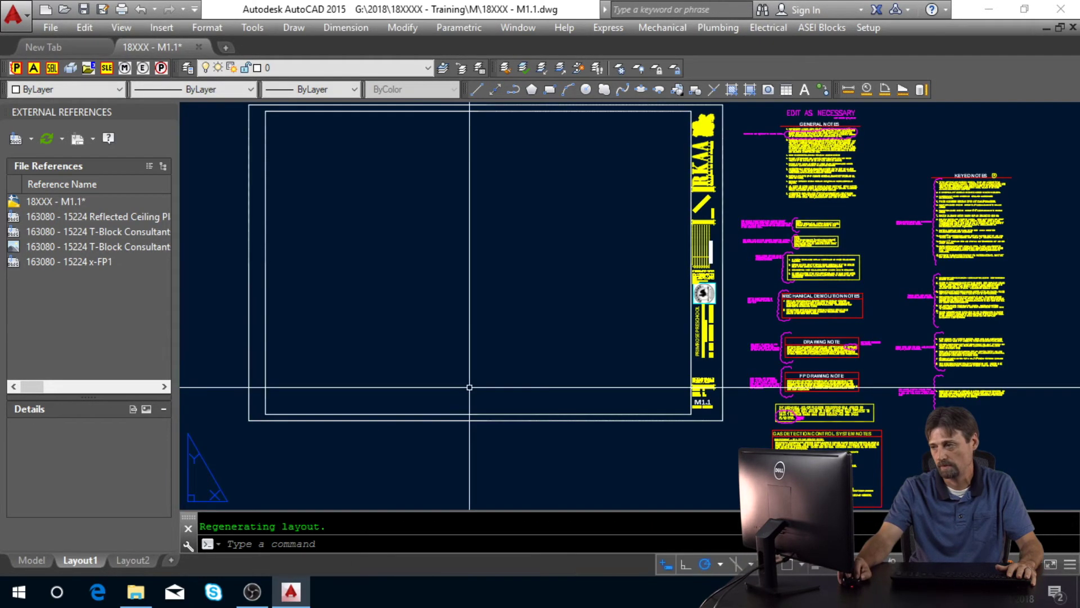
middle_click_drag(446, 297, 454, 326)
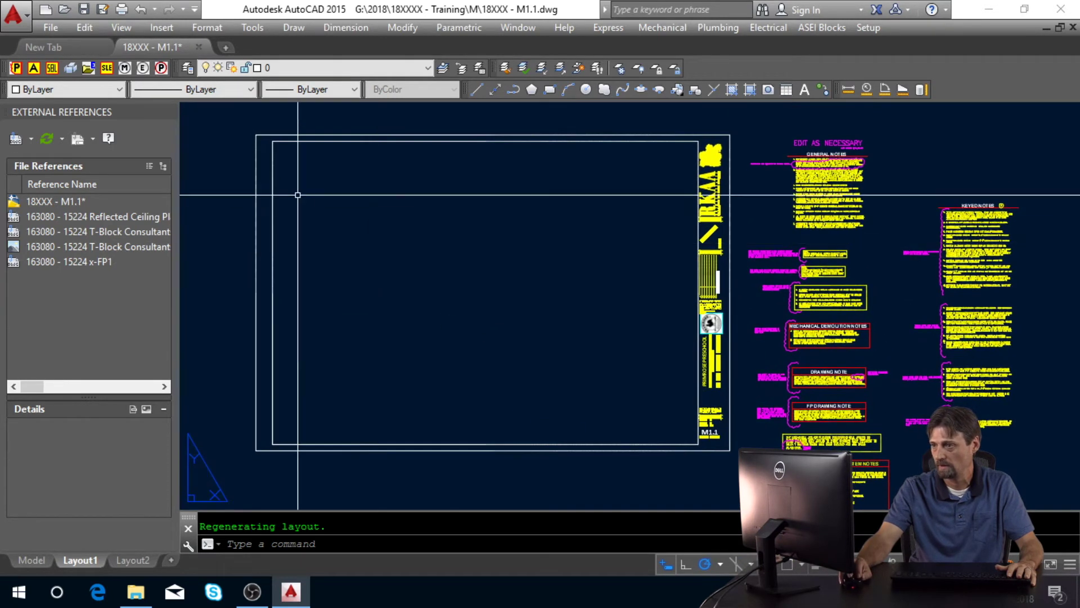
key("Escape")
type("MV")
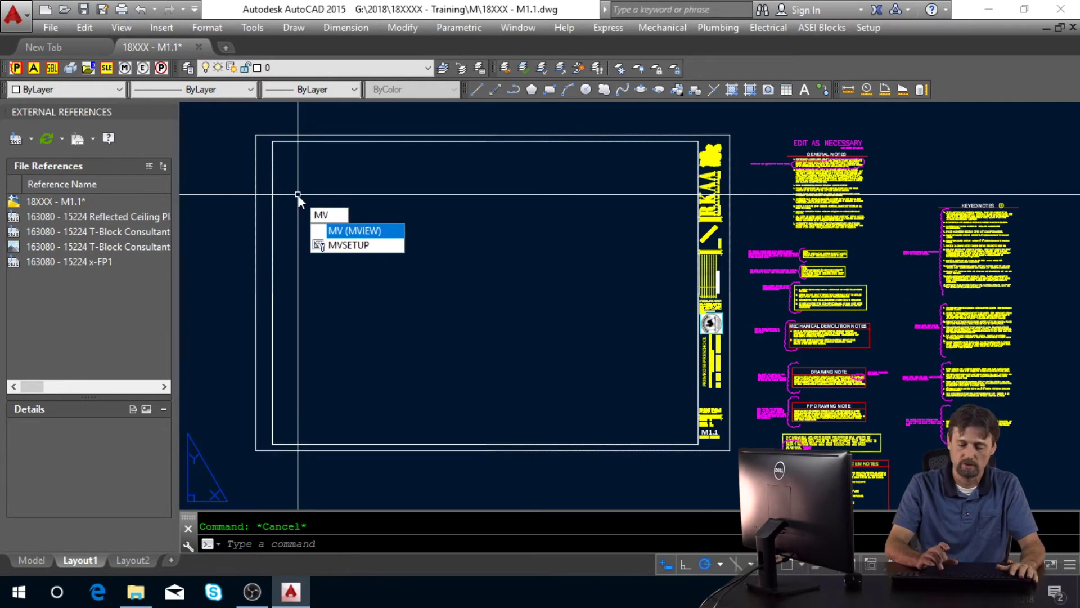
key("Return")
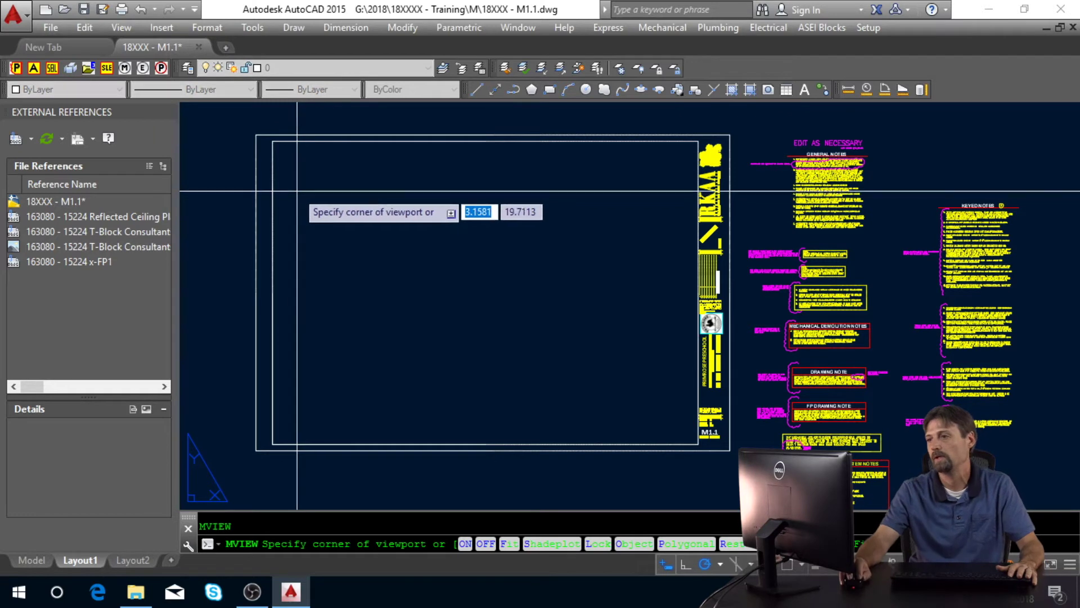
left_click(283, 168)
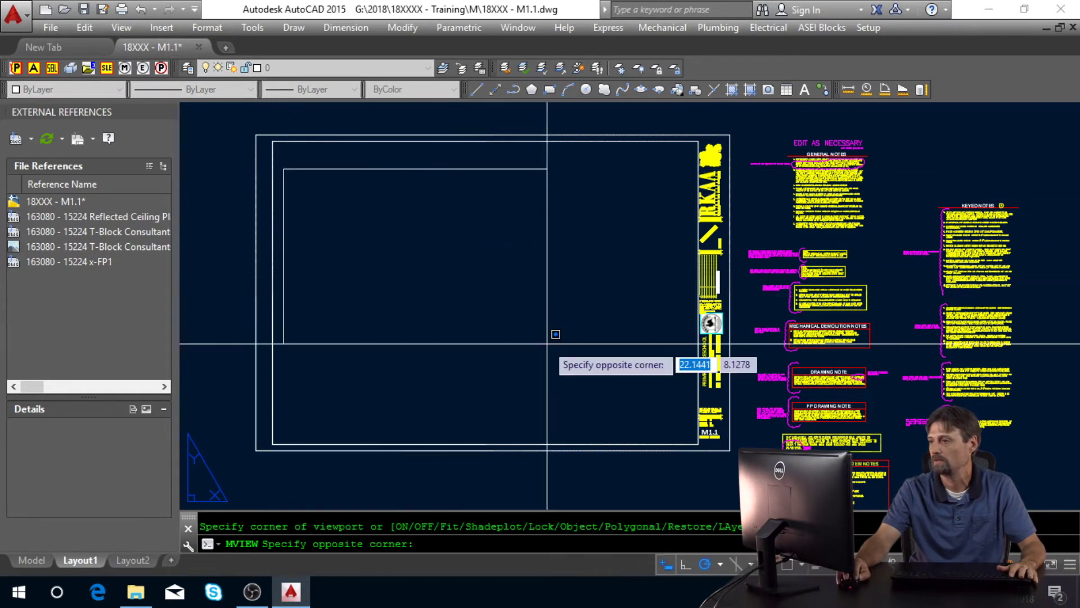
left_click(620, 388)
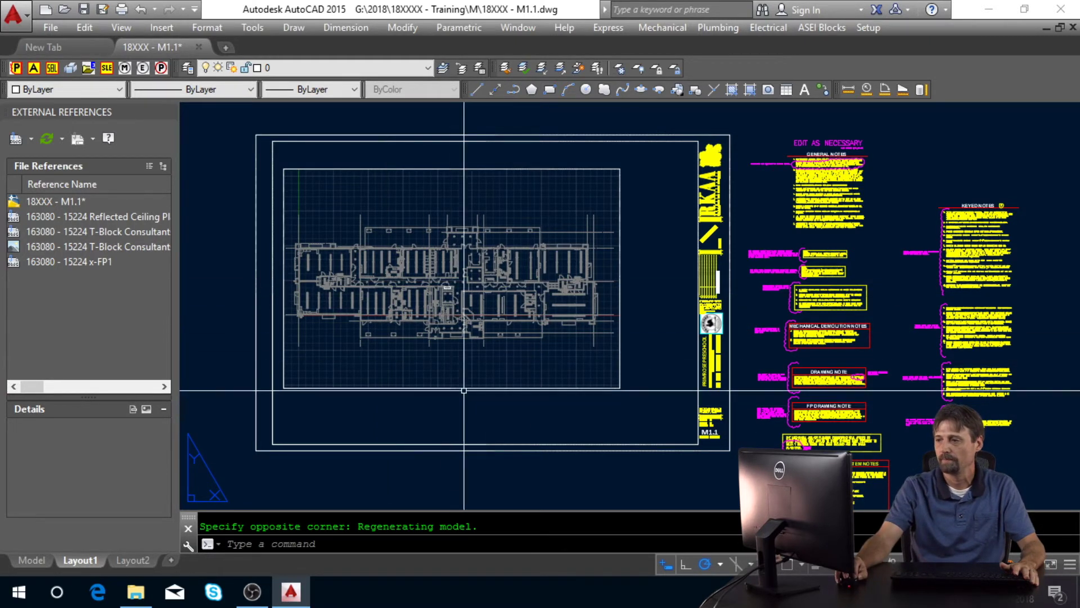
- Insert the New Plan Title w/ North Arrow block just below the viewport, inside the sheet border
middle_click_drag(458, 349, 412, 297)
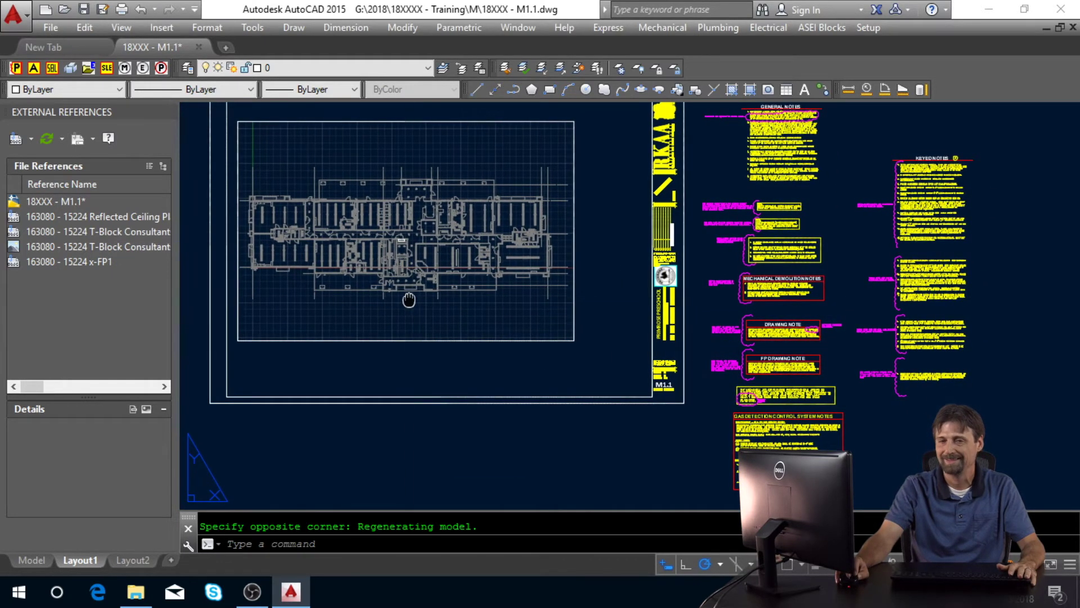
middle_click(411, 294)
middle_click(412, 293)
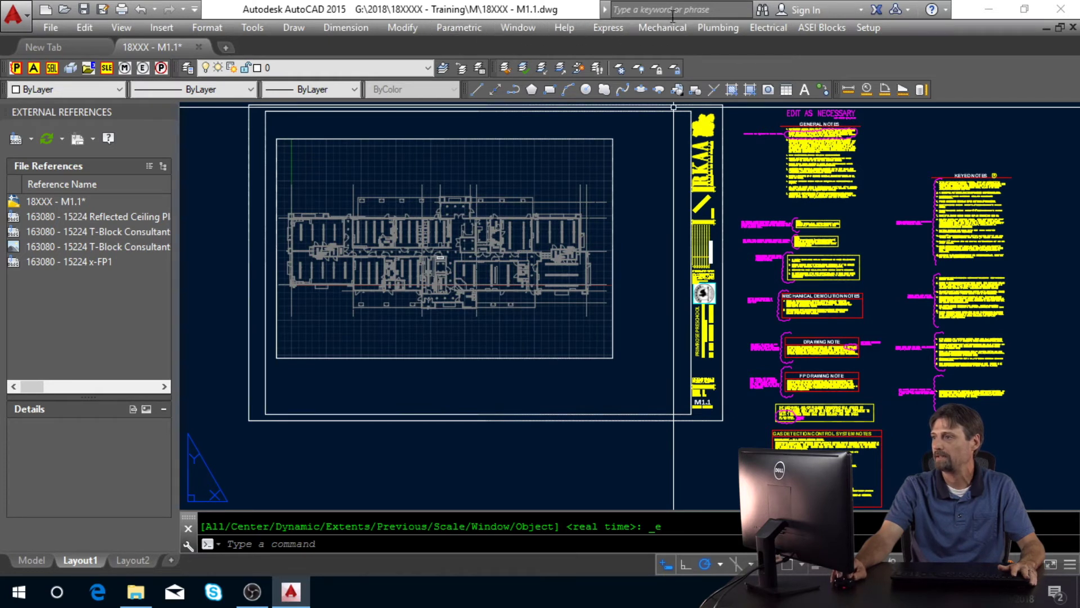
left_click(823, 28)
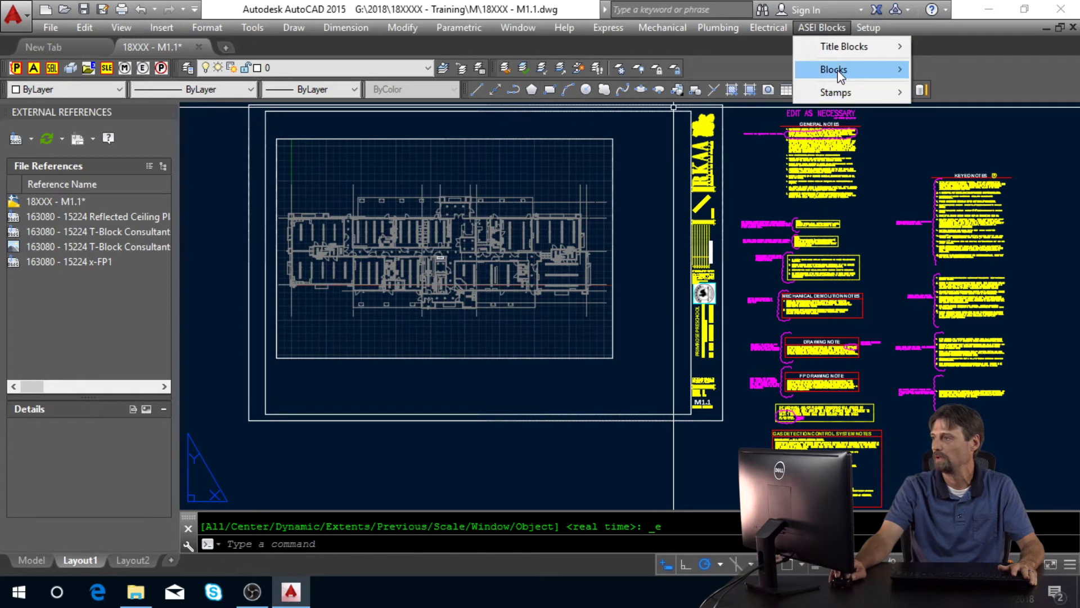
mouse_move(840, 75)
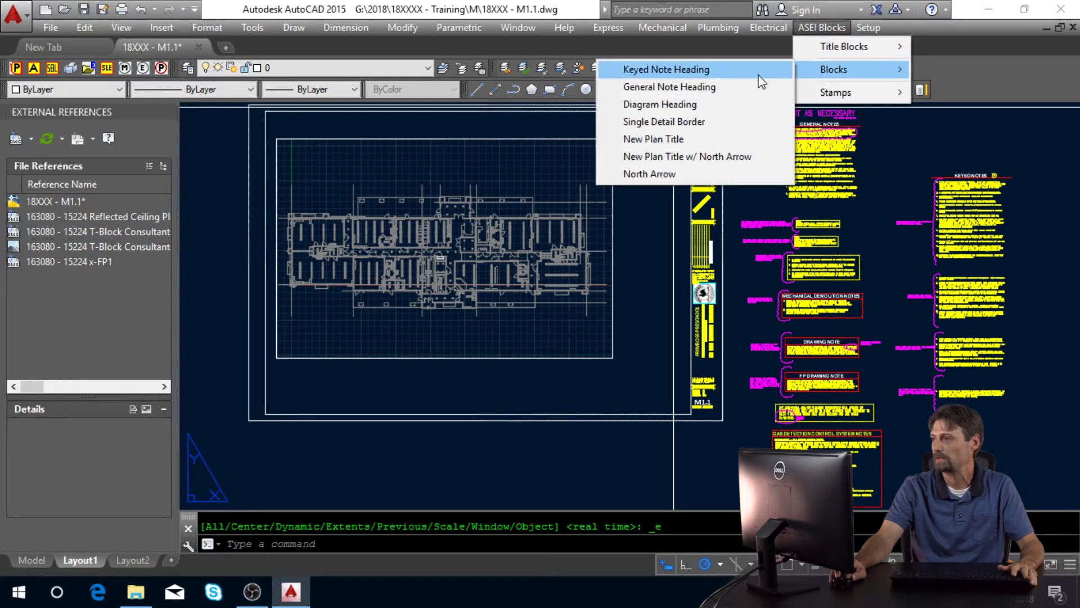
left_click(679, 162)
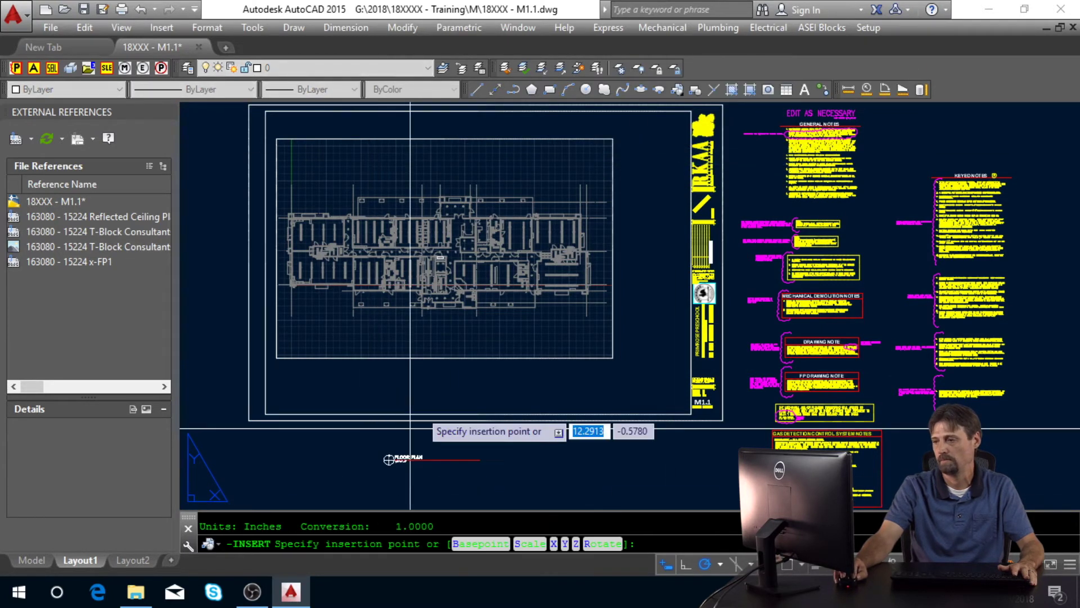
scroll(431, 369, "up", 2)
scroll(430, 368, "up", 1)
left_click(397, 367)
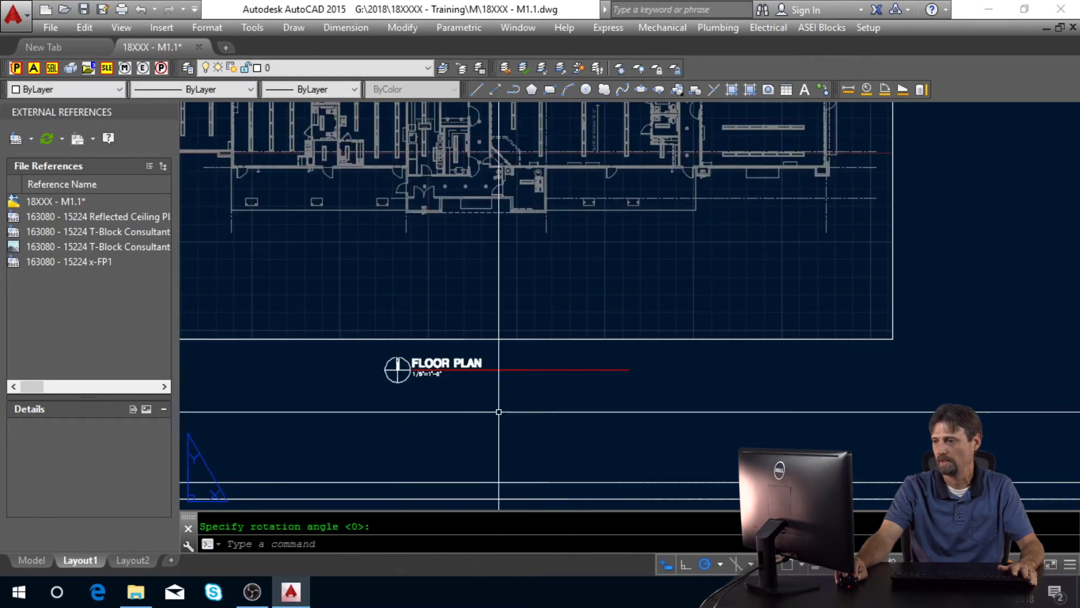
scroll(456, 418, "down", 3)
key("Escape")
- Edit the attributes of the plan title block below the viewport, setting the Plan Title to MECHANICAL PLAN
scroll(458, 415, "up", 4)
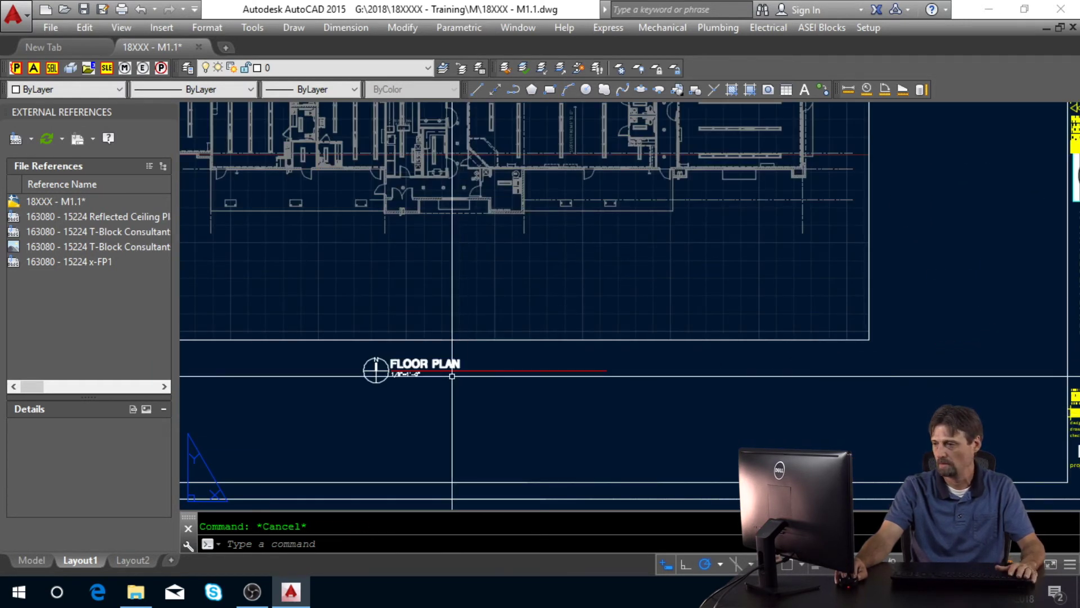
type("DDatte")
key("Return")
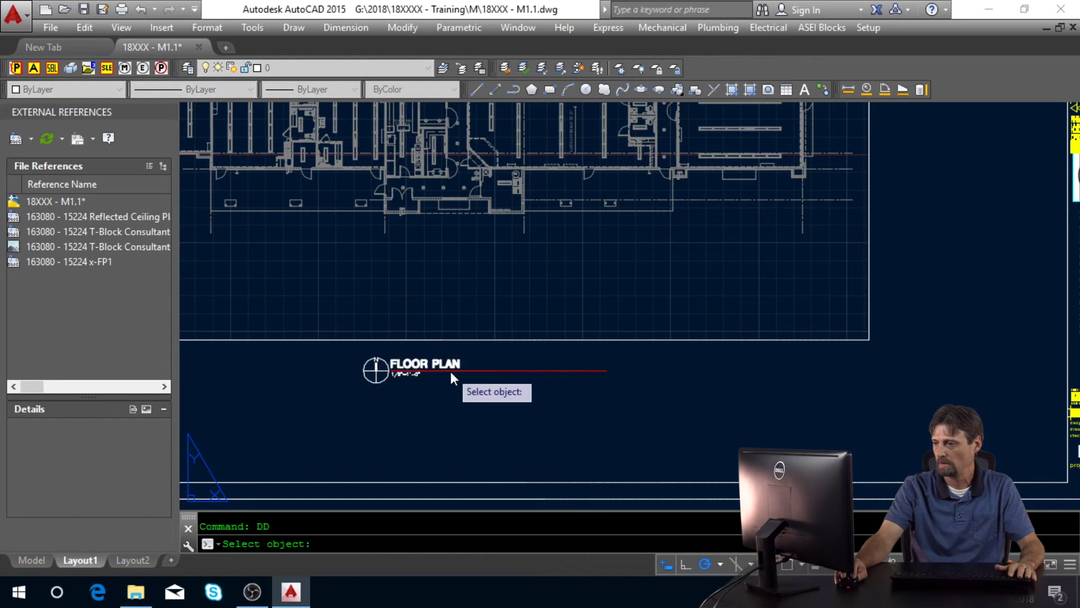
left_click(453, 371)
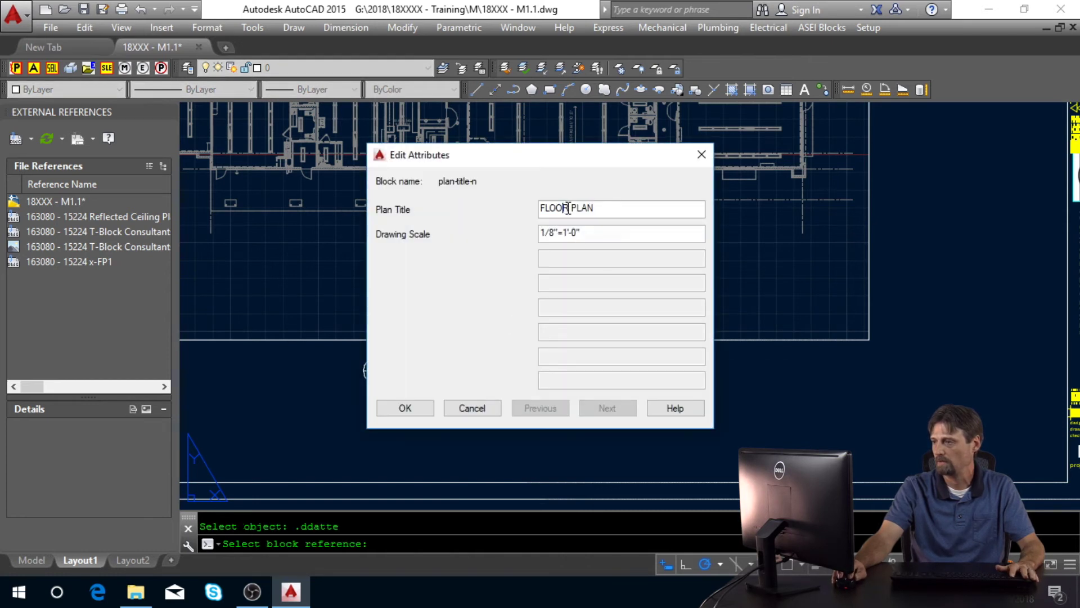
type("MECHANICAL")
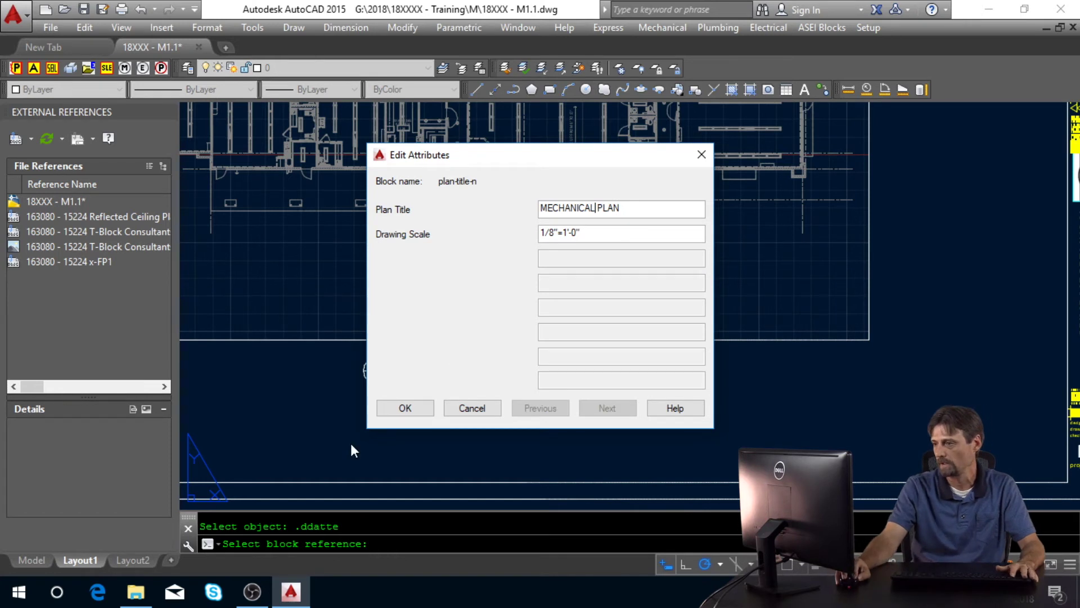
left_click(405, 408)
- Examine the title block and the plan title below the viewport up close, and then the whole M1.1 sheet
scroll(506, 293, "down", 6)
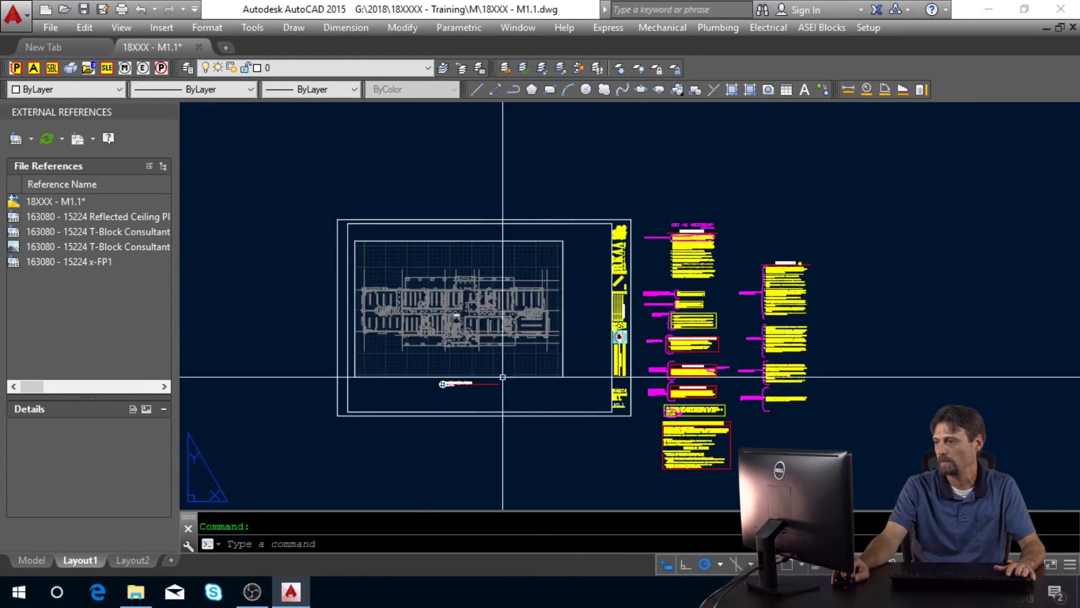
key("Escape")
scroll(622, 332, "up", 8)
scroll(622, 332, "up", 2)
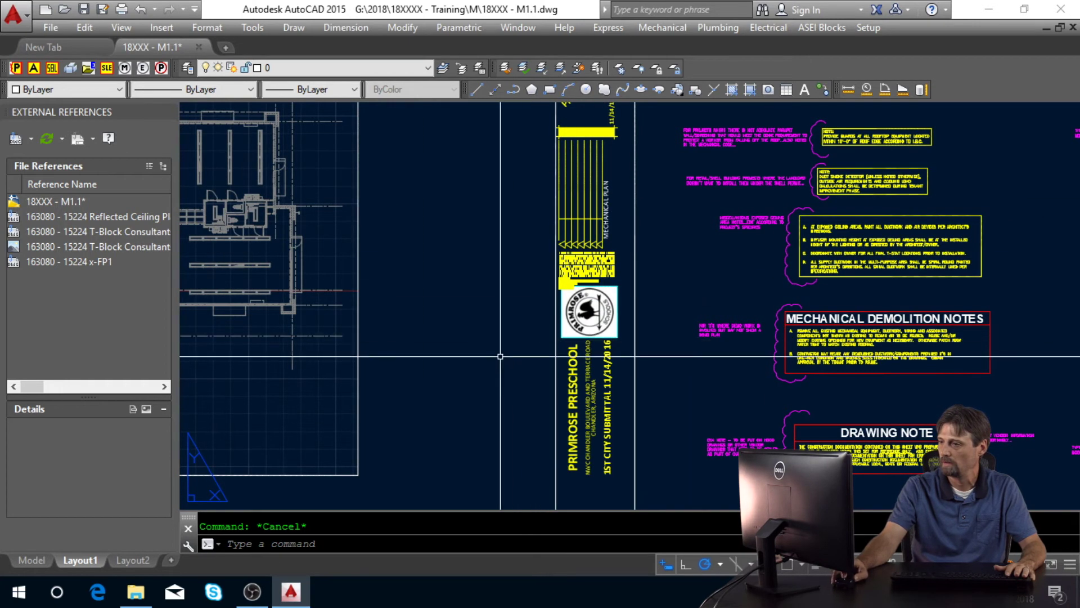
middle_click_drag(501, 356, 979, 115)
middle_click_drag(623, 274, 636, 291)
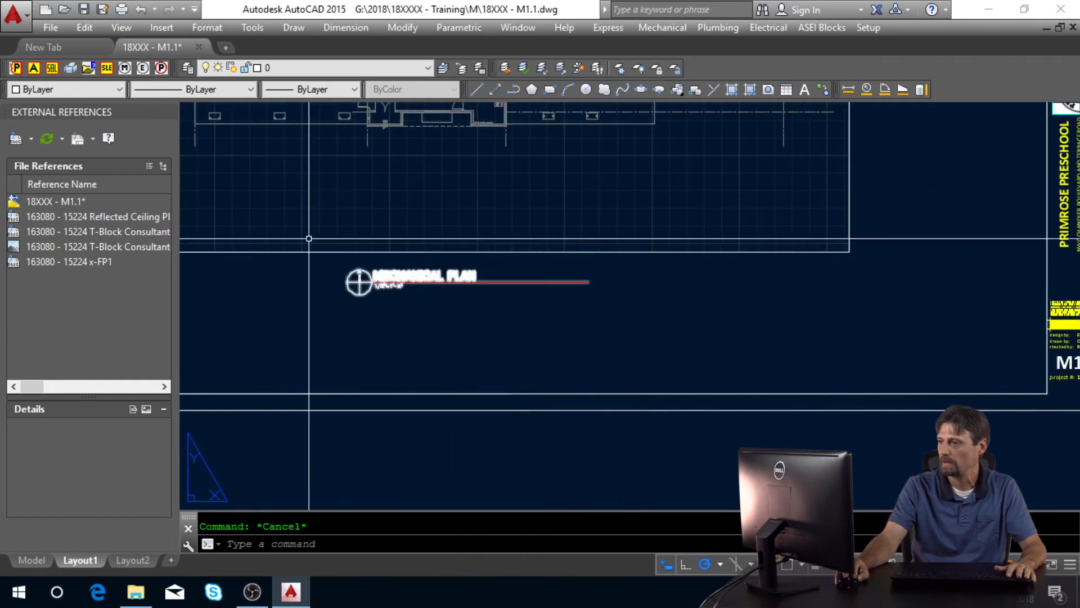
middle_click_drag(410, 366, 403, 493)
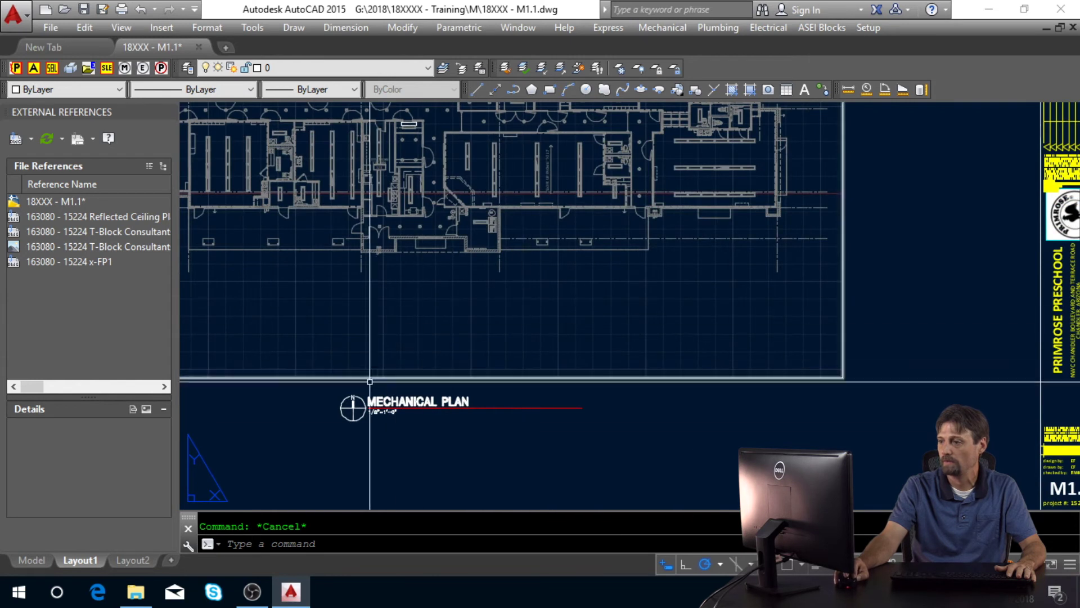
middle_click_drag(488, 426, 486, 427)
middle_click(486, 426)
middle_click(486, 427)
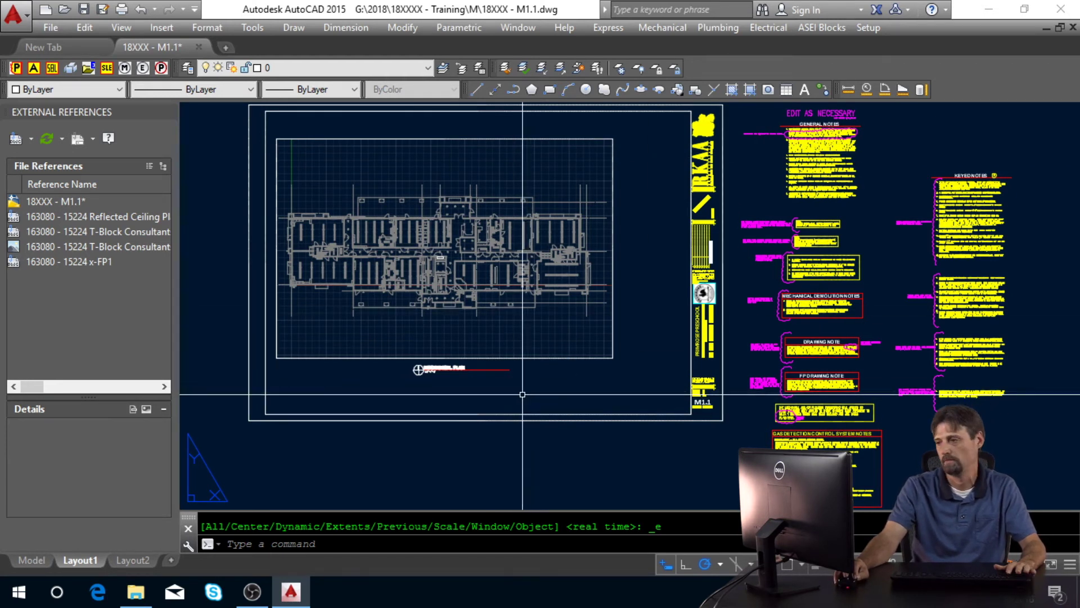
- Save the 18XXX - M1.1 drawing with the whole layout in view and close it
key("Escape")
middle_click(529, 393)
middle_click(529, 392)
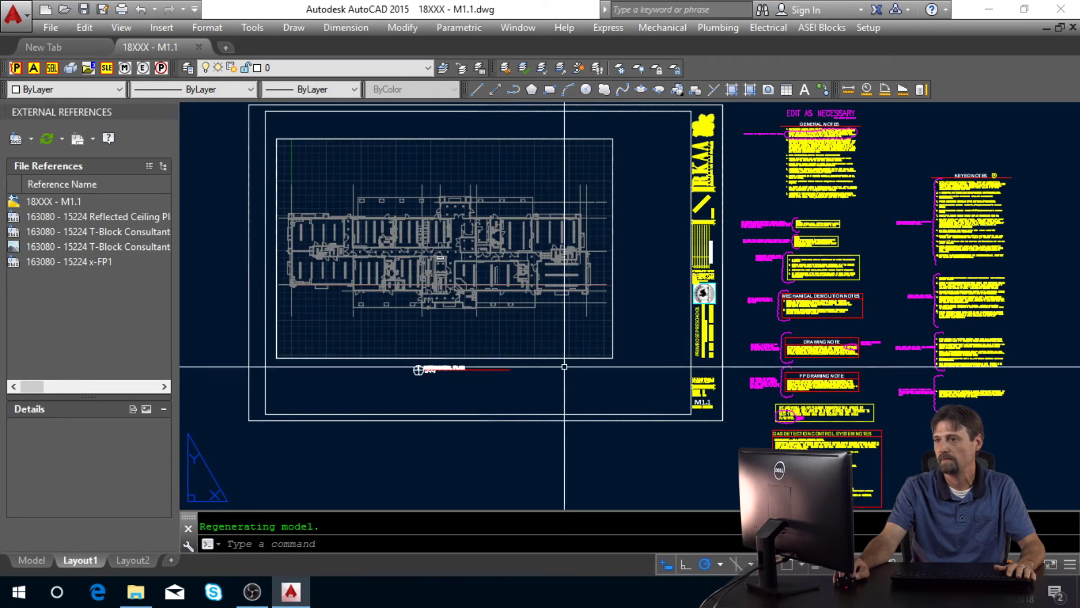
left_click(1072, 27)
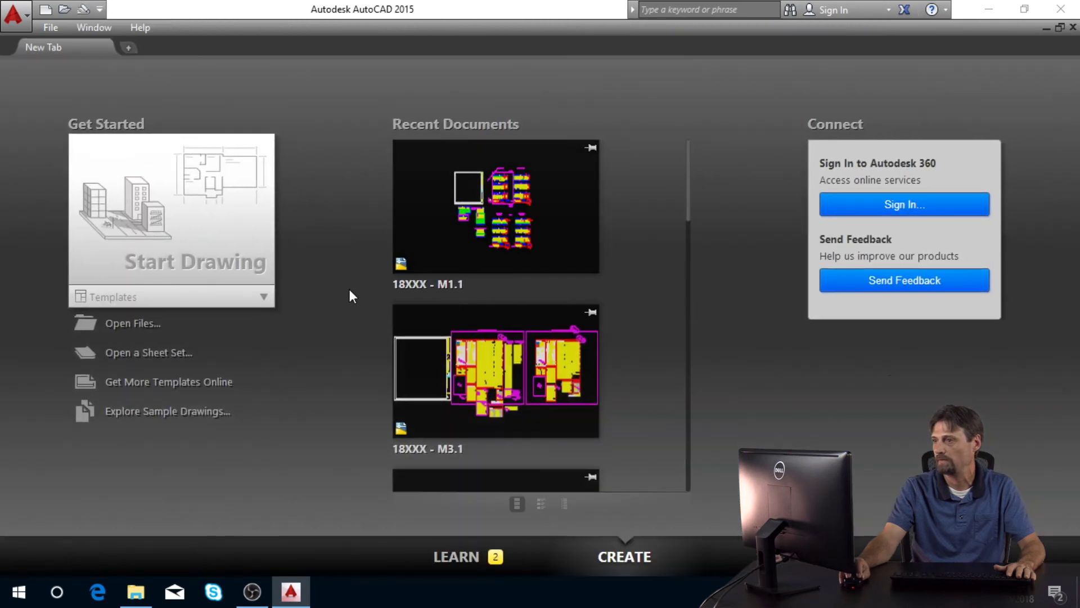
- Switch to File Explorer and preview the M0.1, M1.1 and M3.1 drawing files in the project's M folder
left_click(135, 592)
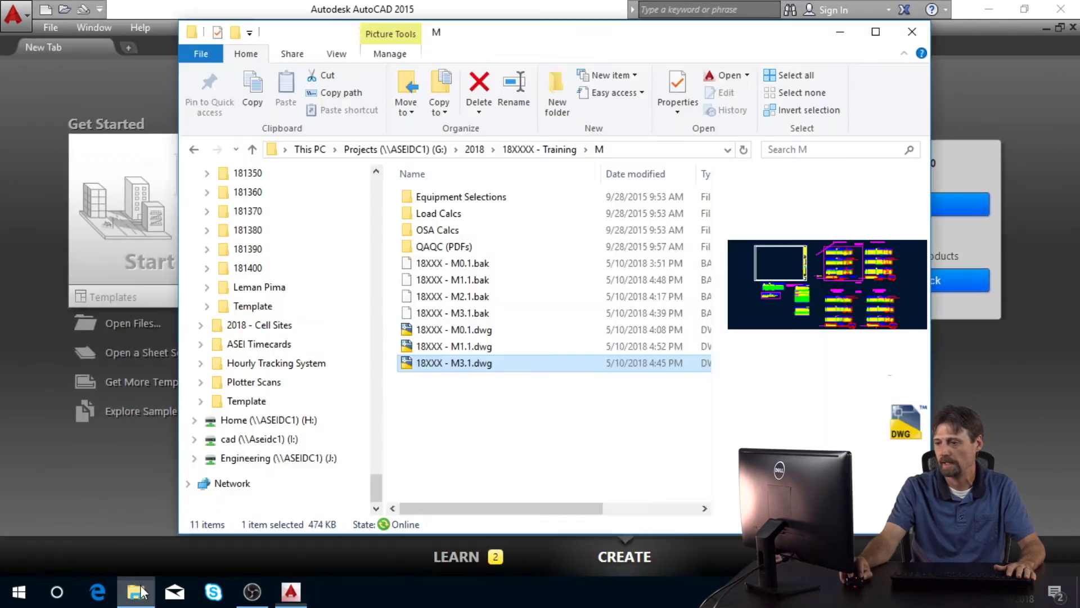
left_click(465, 332)
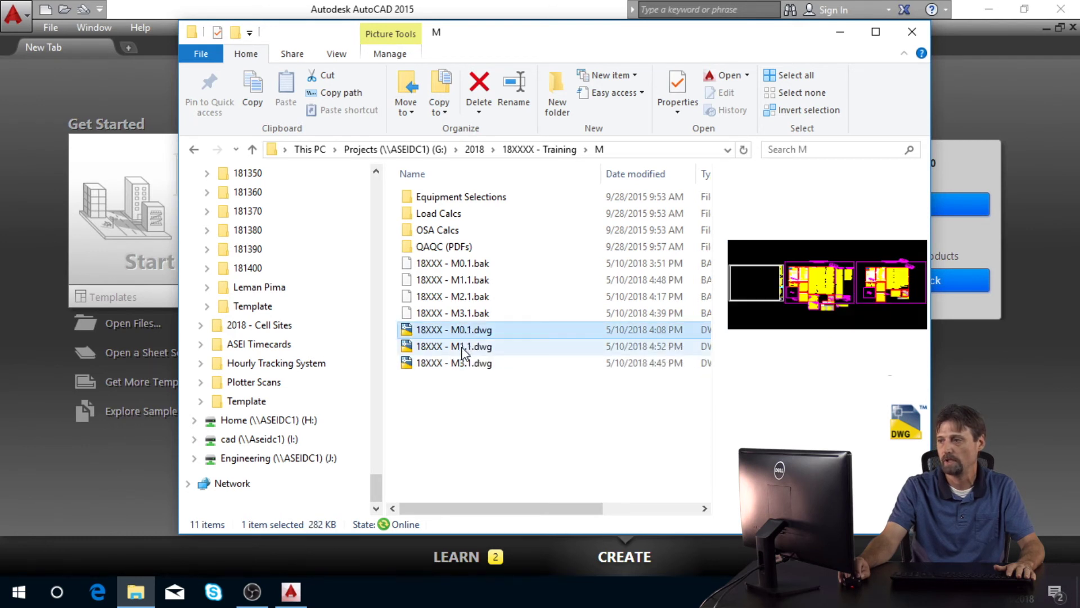
left_click(466, 347)
left_click(462, 365)
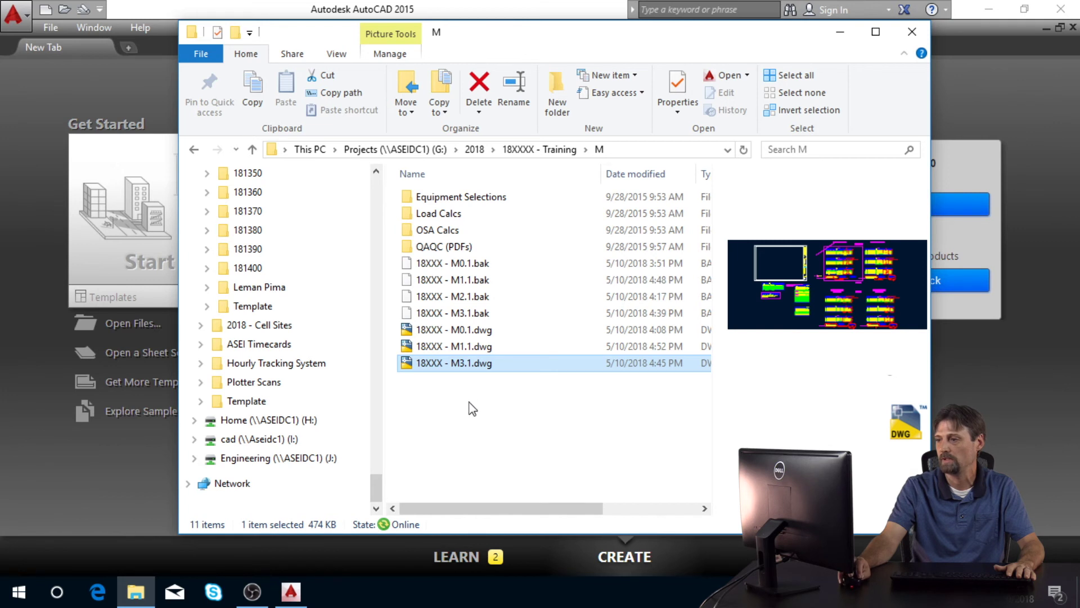
left_click(471, 409)
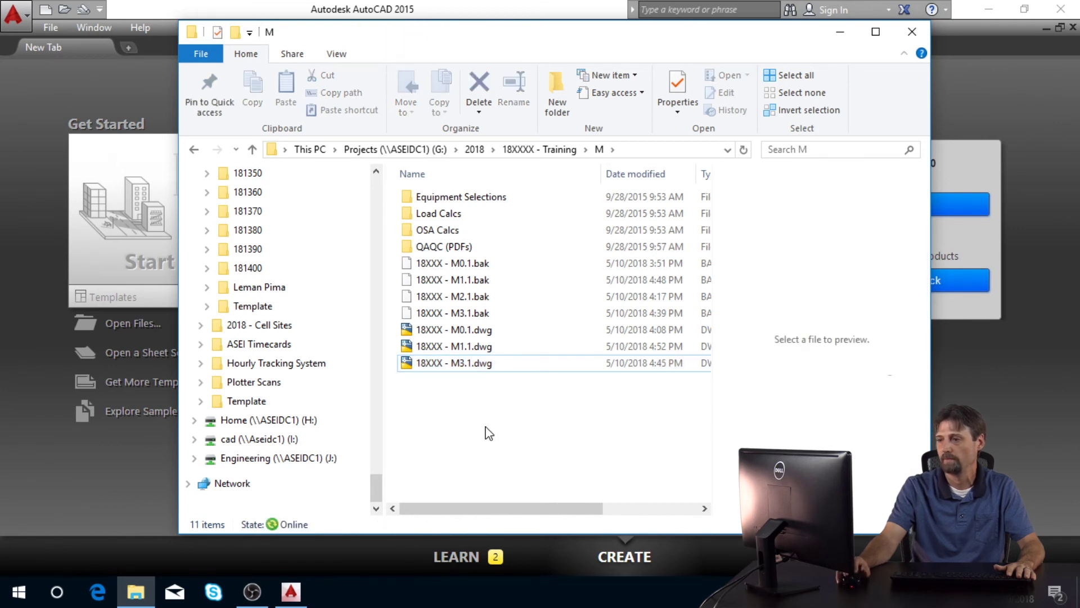